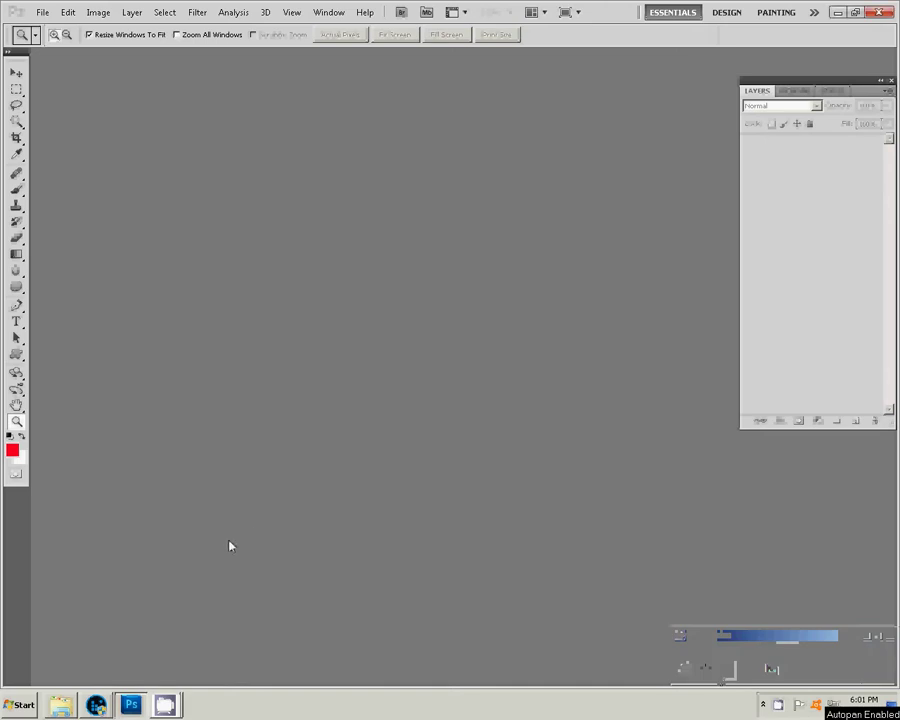
- Create a new 30 × 12 inch, 300 ppi document with a white background
key(ctrl+n)
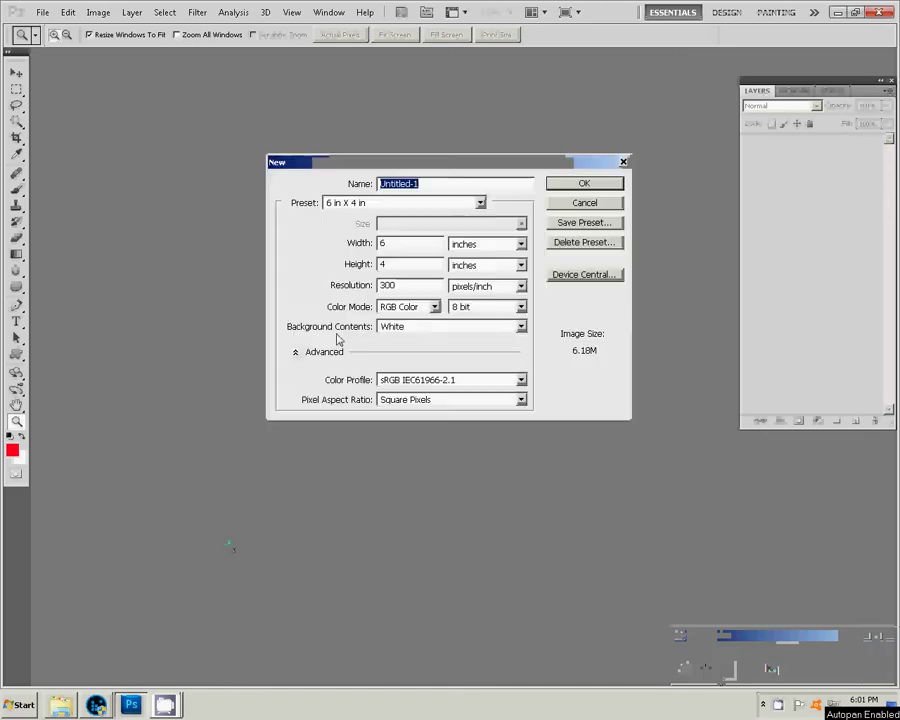
click(480, 203)
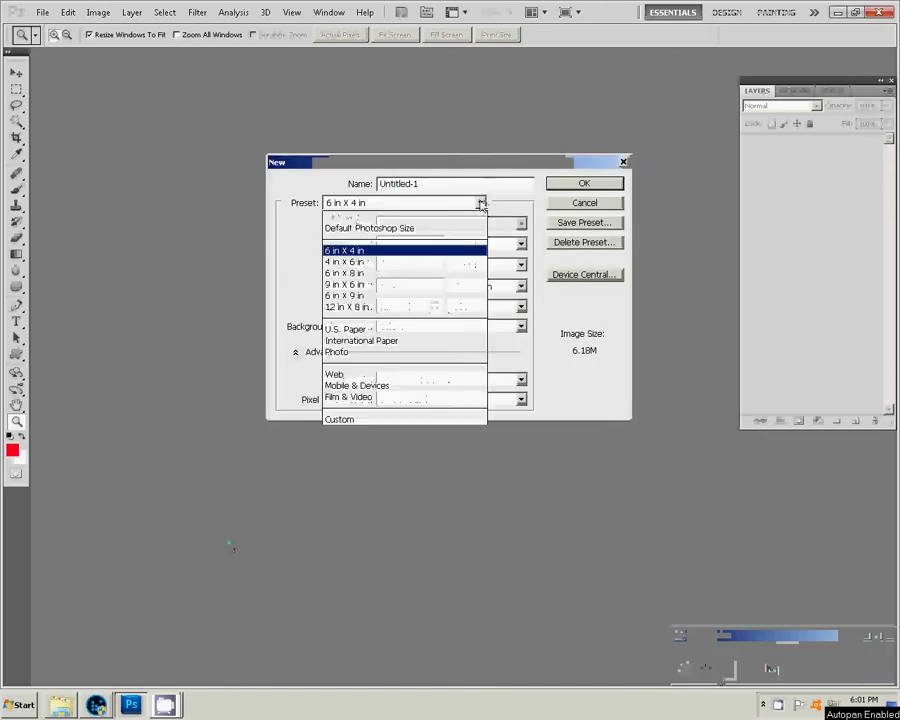
click(364, 306)
double_click(400, 242)
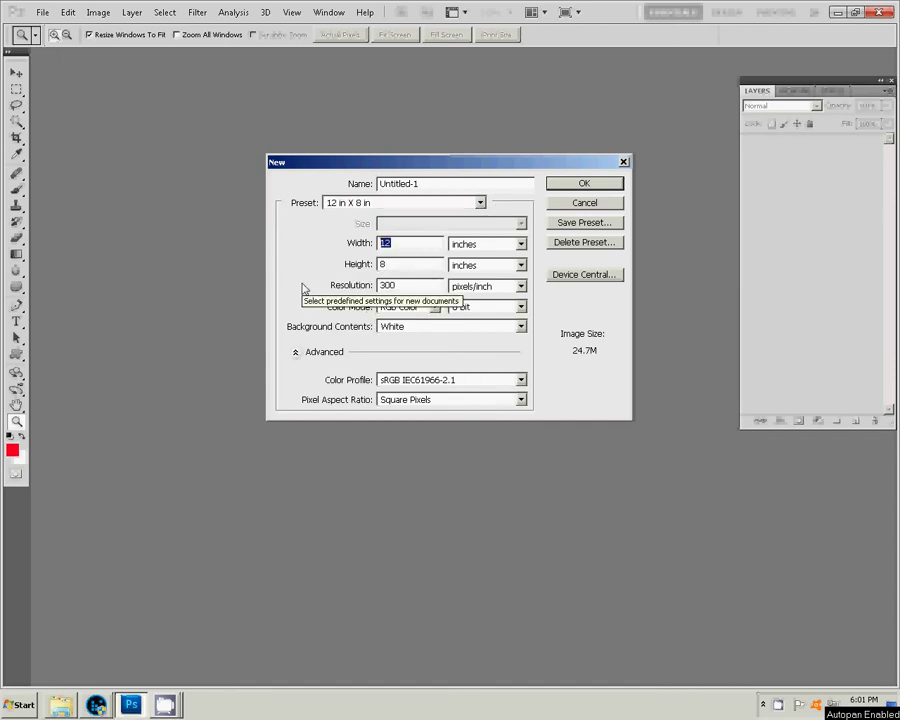
text(30)
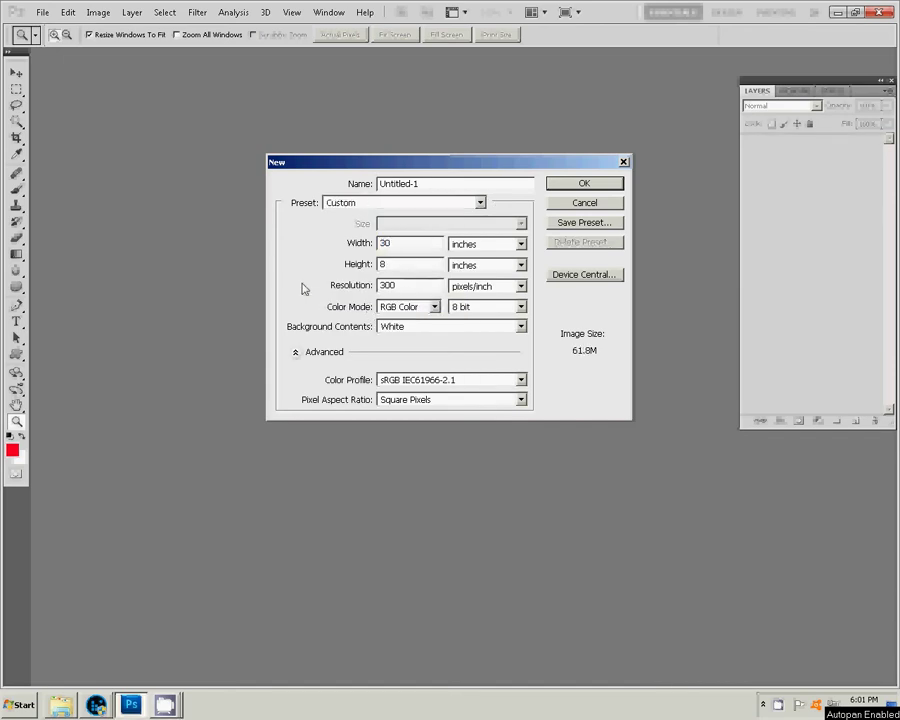
double_click(400, 263)
text(12)
click(603, 223)
click(564, 207)
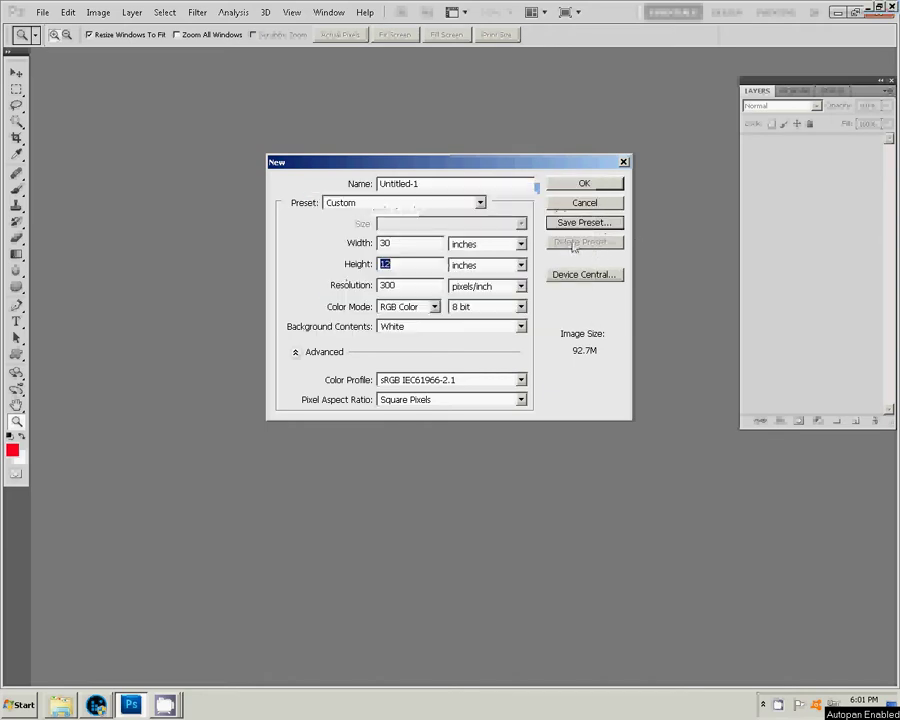
click(597, 186)
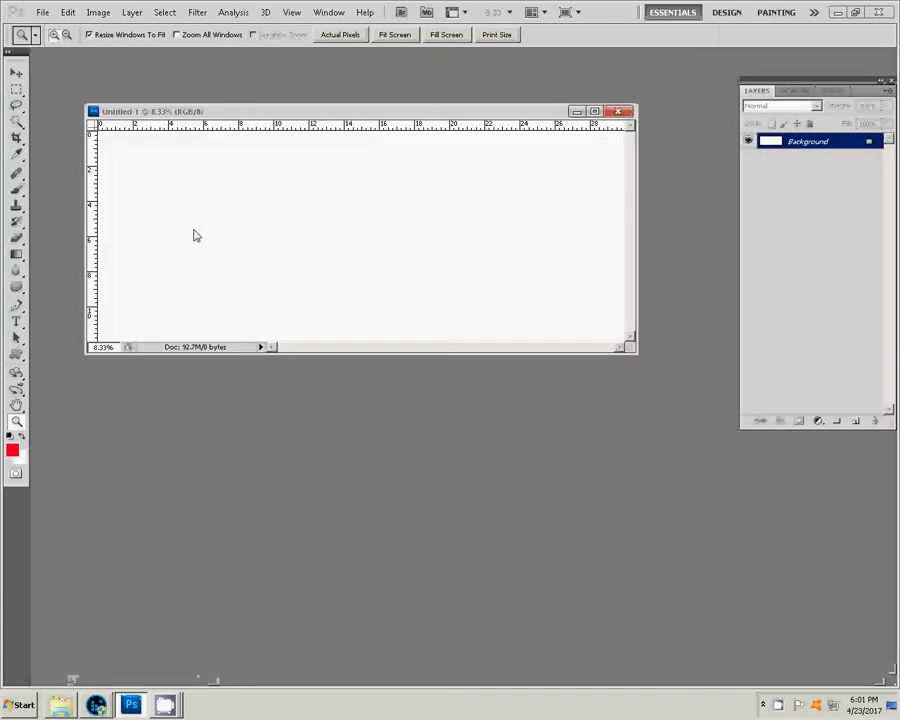
- Create a second 30 × 12 inch transparent document, Untitled-2, and float it in its own window
drag(396, 114, 377, 91)
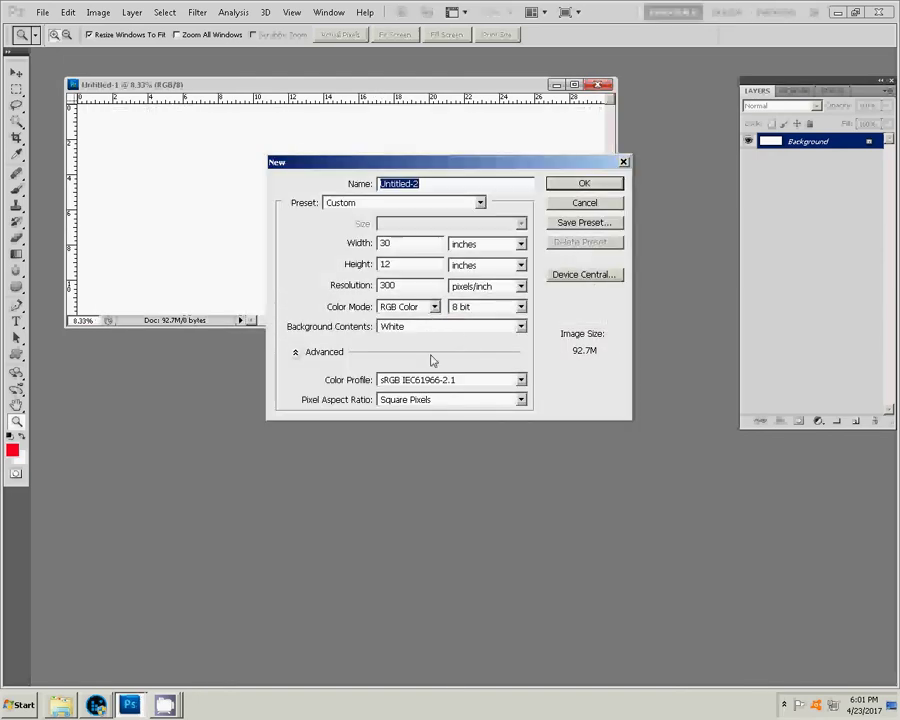
click(413, 328)
click(419, 363)
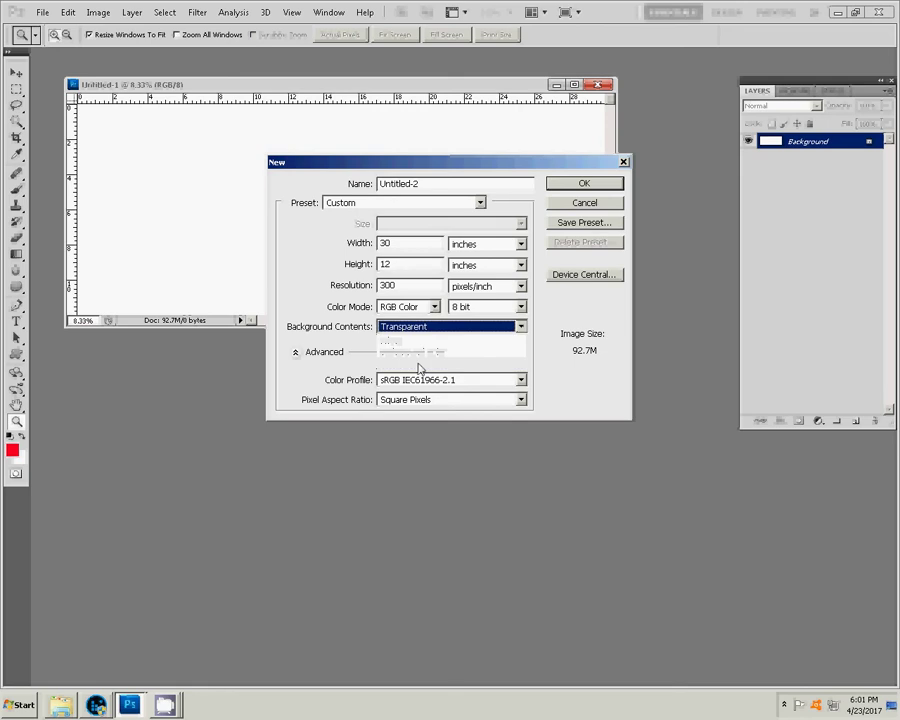
click(583, 186)
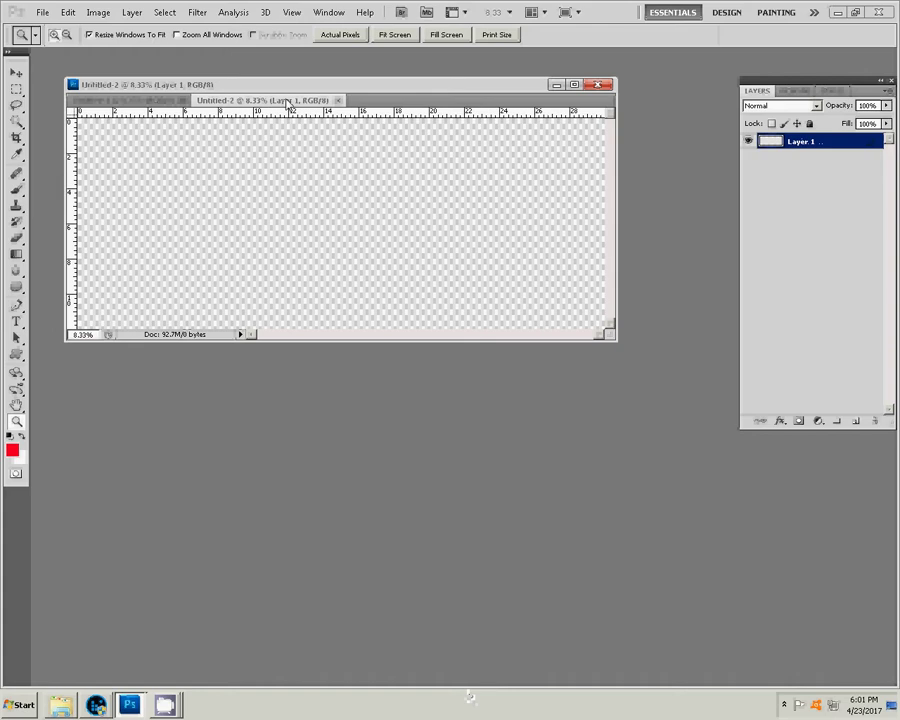
drag(287, 103, 325, 263)
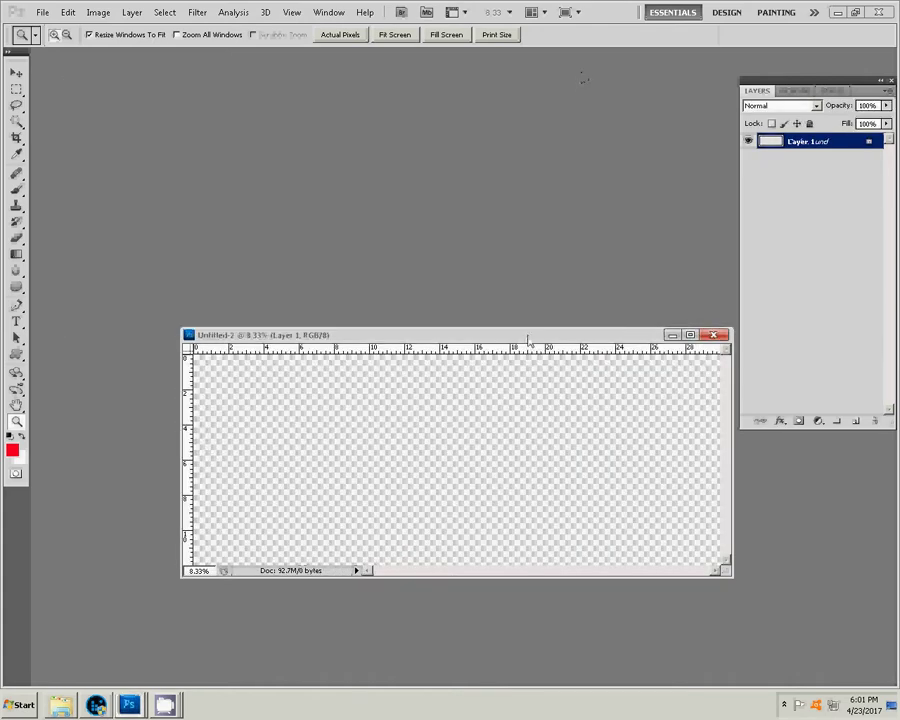
drag(528, 340, 419, 258)
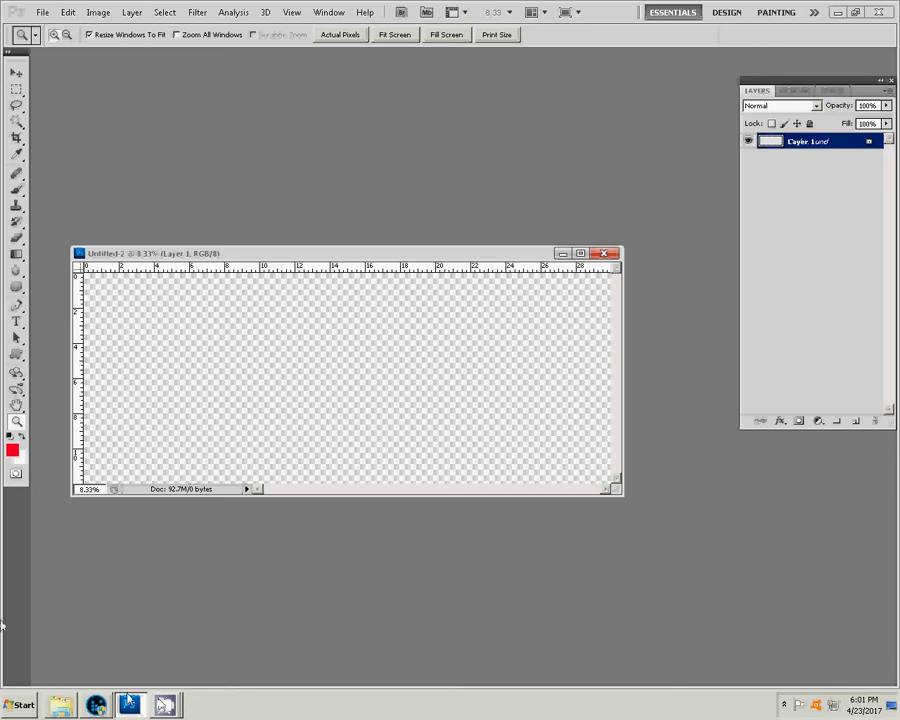
- Select the church photo DSC_1131 in the Explorer folder and open it in Photoshop
key(alt+Tab)
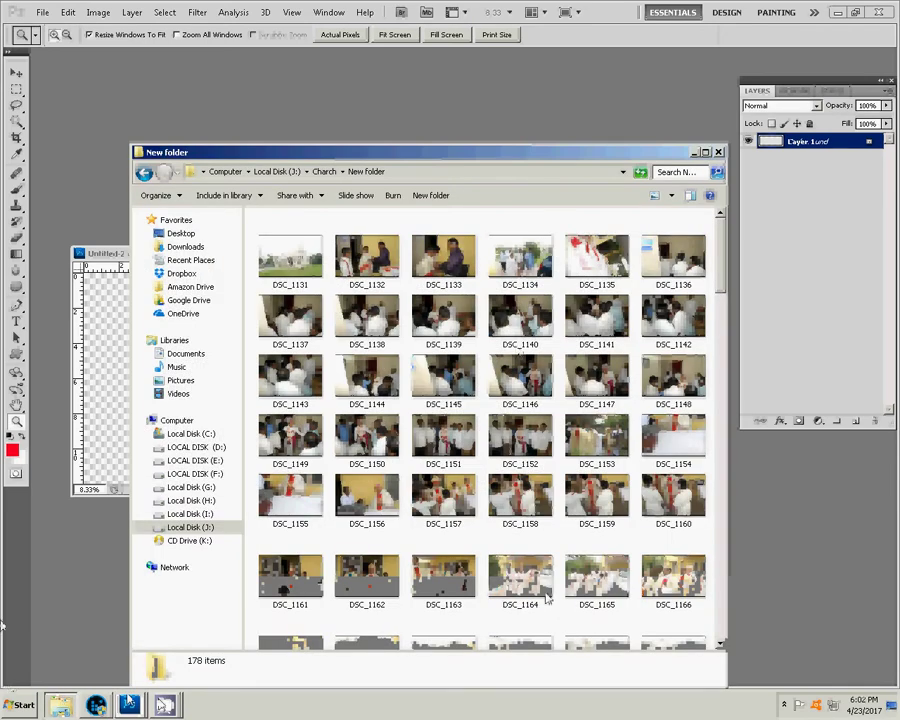
click(290, 258)
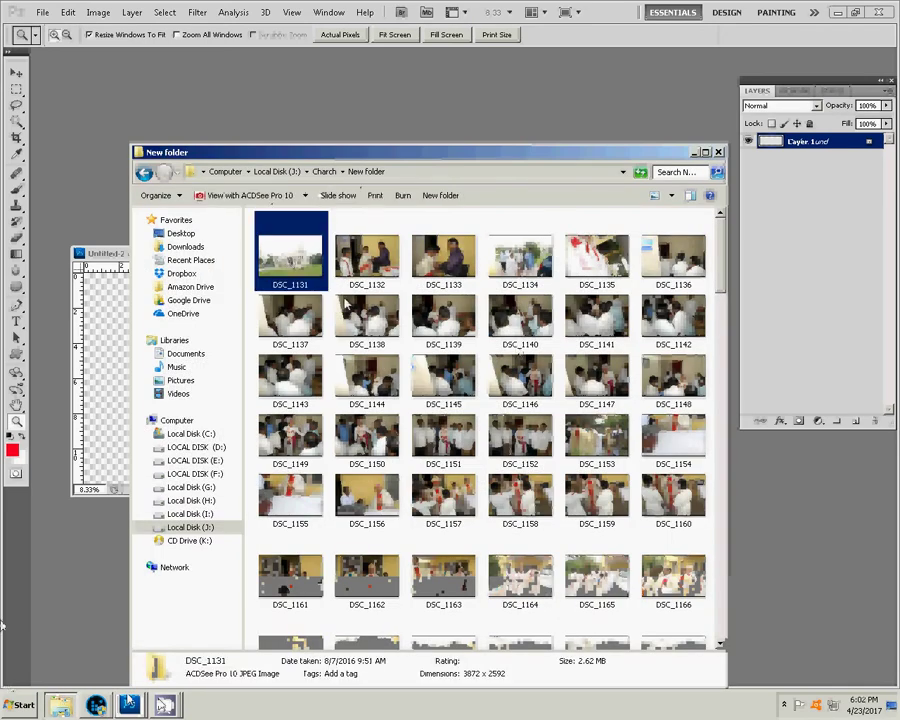
click(389, 116)
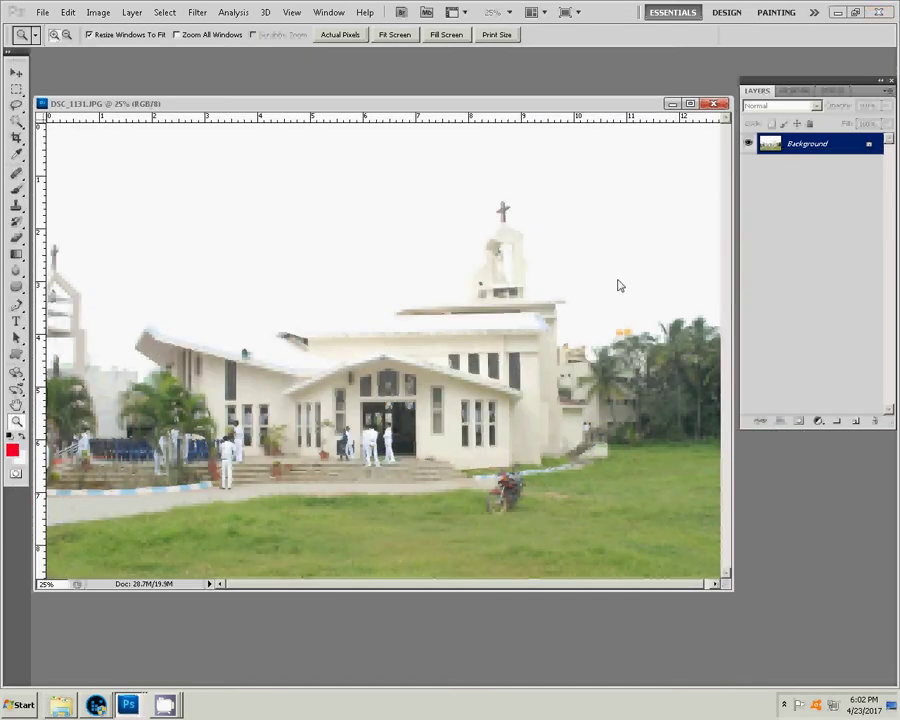
- Add a near-black Solid Color fill layer in Soft Light mode above the photo
click(836, 421)
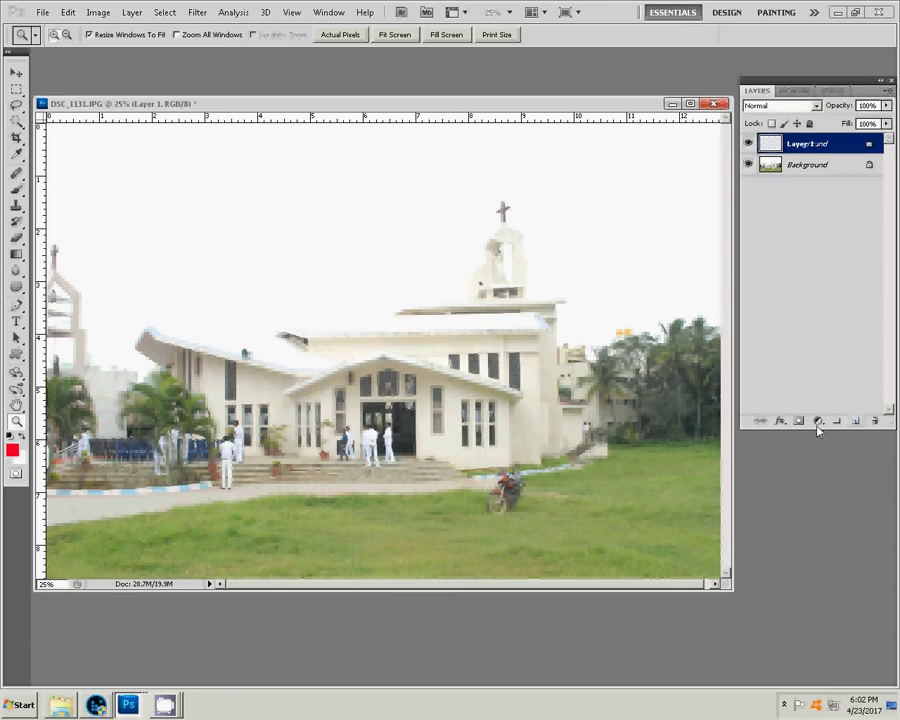
click(817, 423)
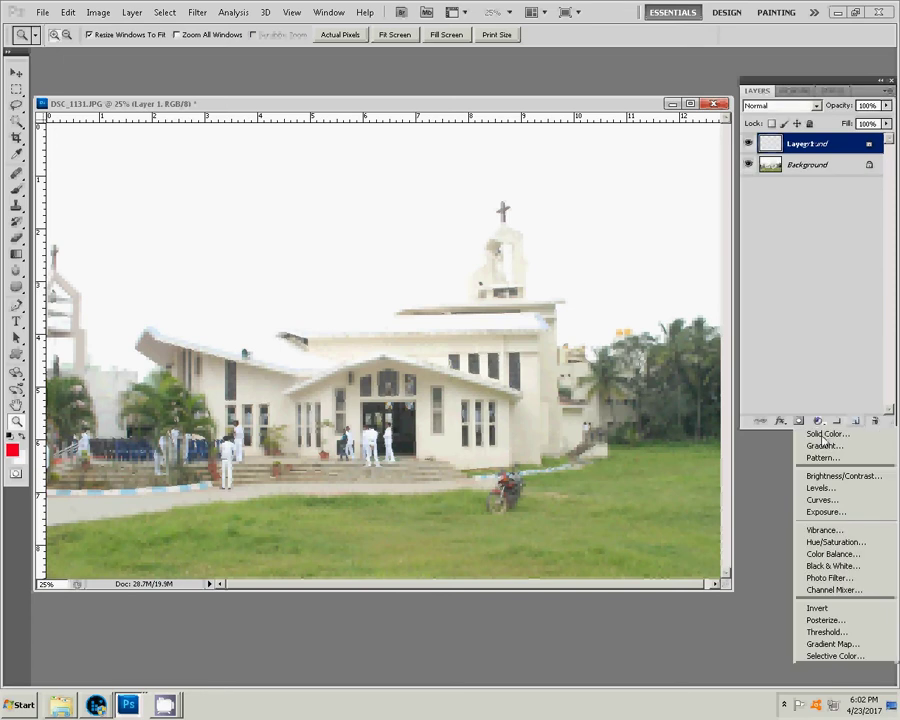
click(824, 432)
click(412, 433)
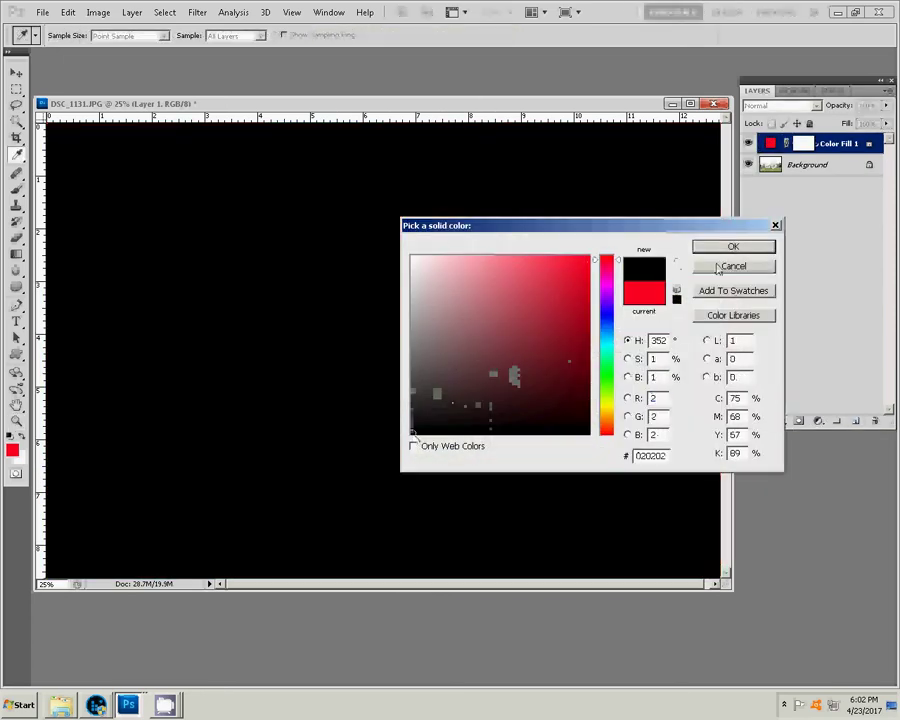
click(733, 247)
click(780, 105)
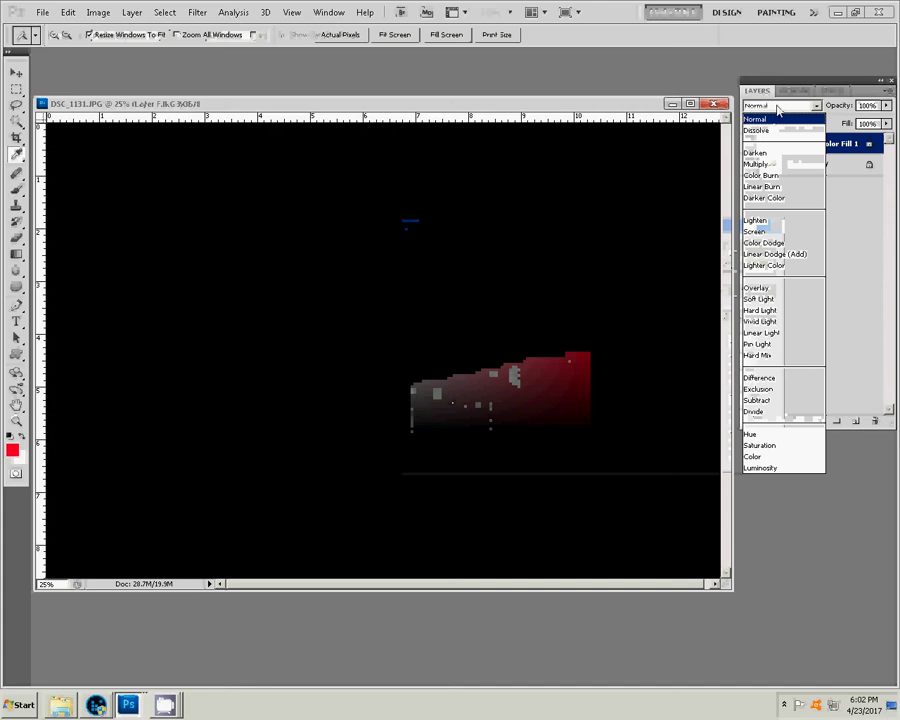
click(772, 295)
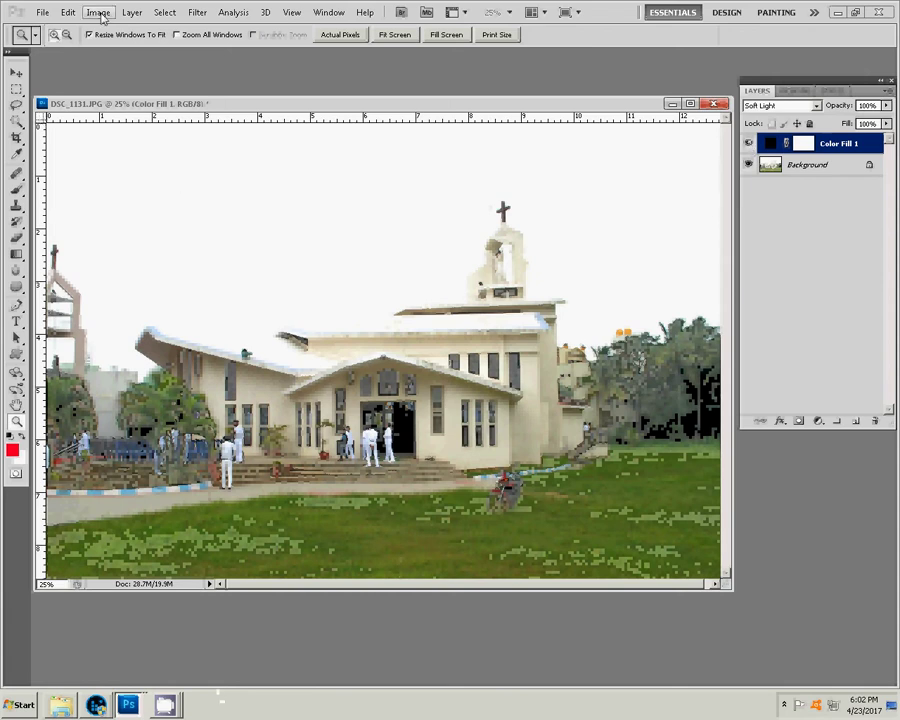
- Try merging the visible layers, then undo to keep the fill layer separate
click(132, 12)
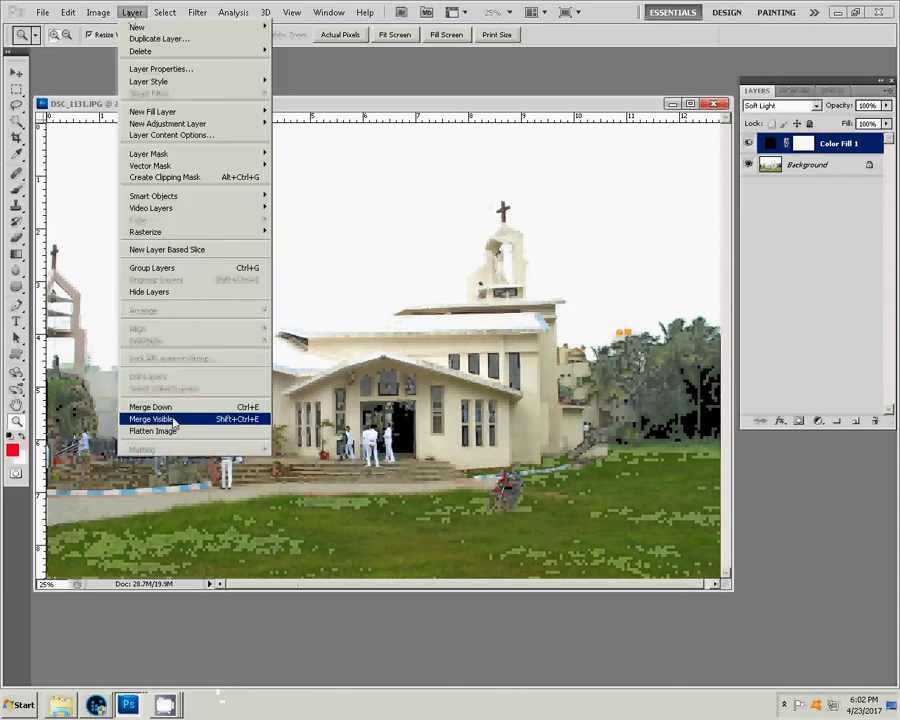
key(shift+ctrl+e)
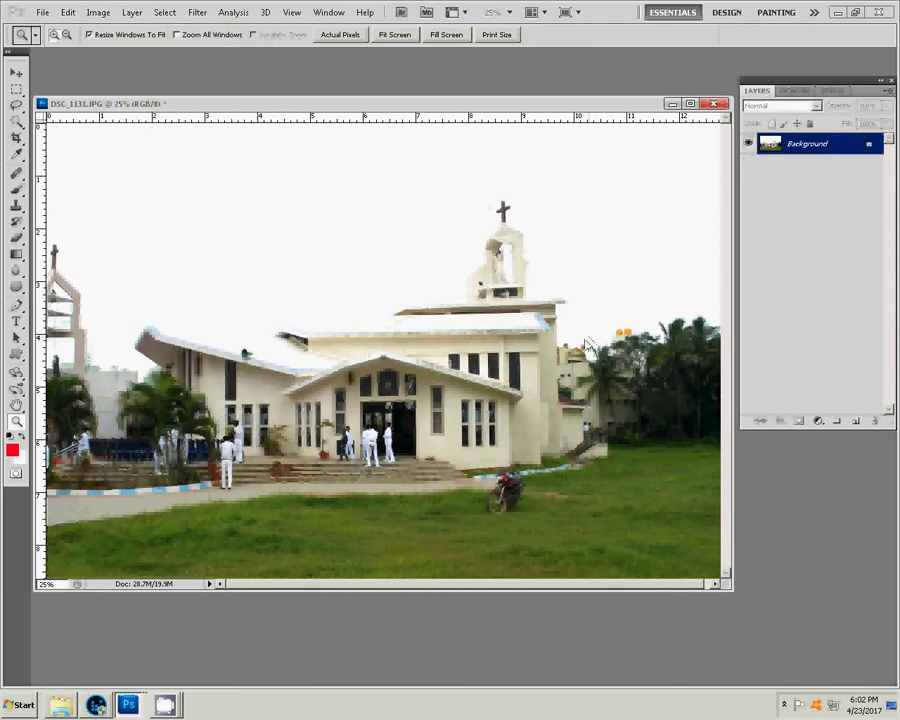
key(ctrl+z)
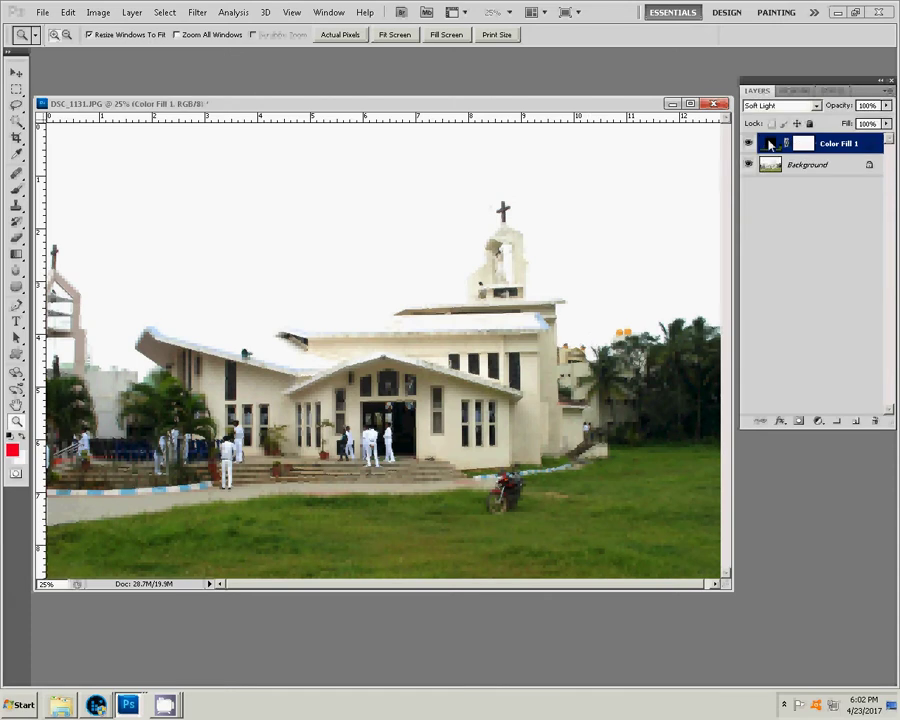
- Try blue, teal and green fill colours, then cancel to keep the near-black fill
double_click(770, 145)
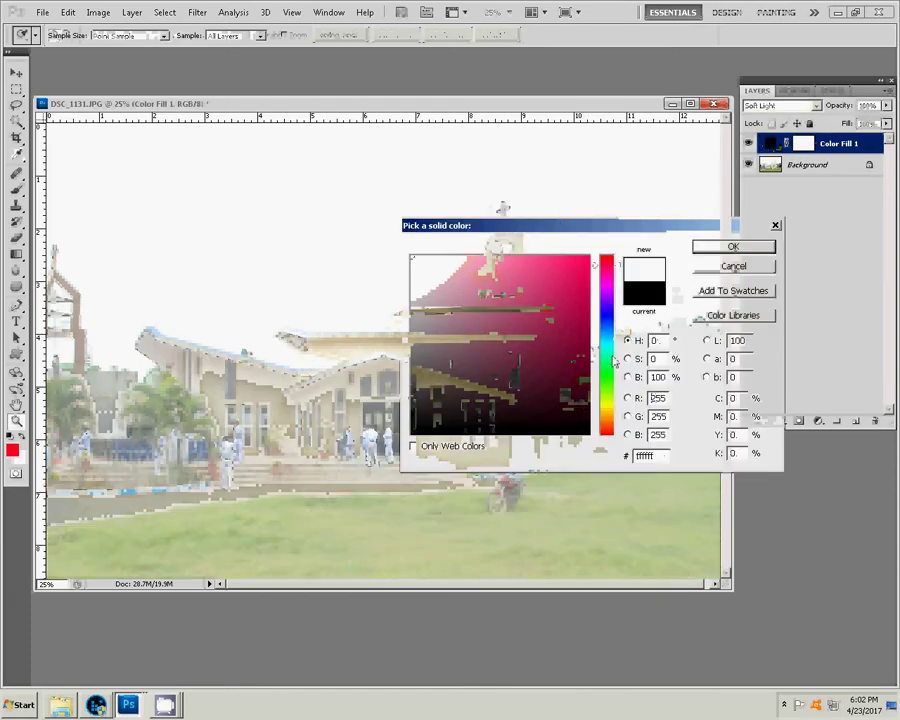
click(606, 340)
click(587, 307)
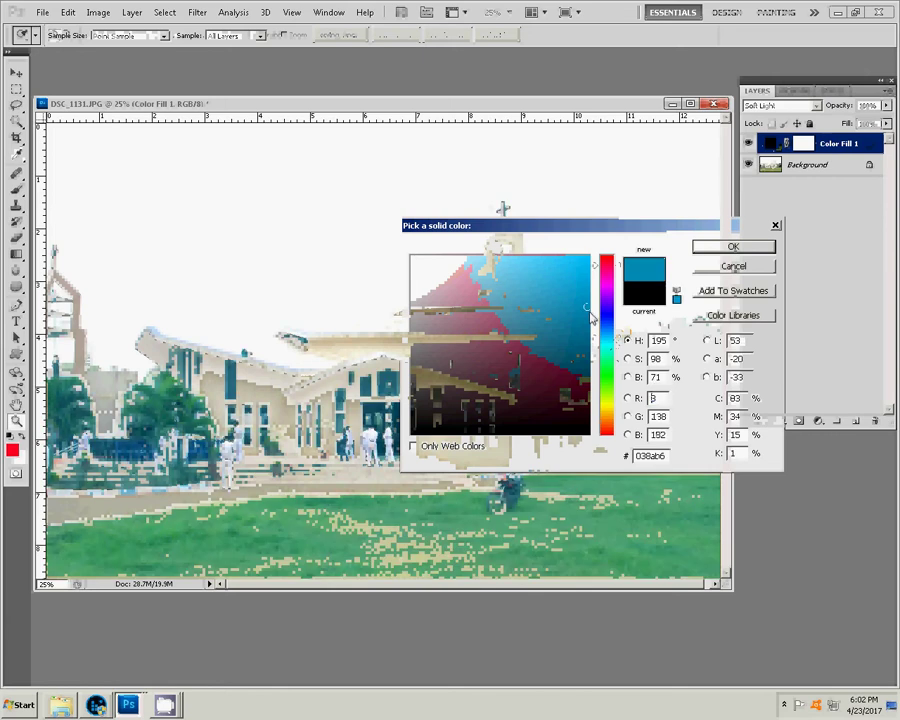
click(578, 359)
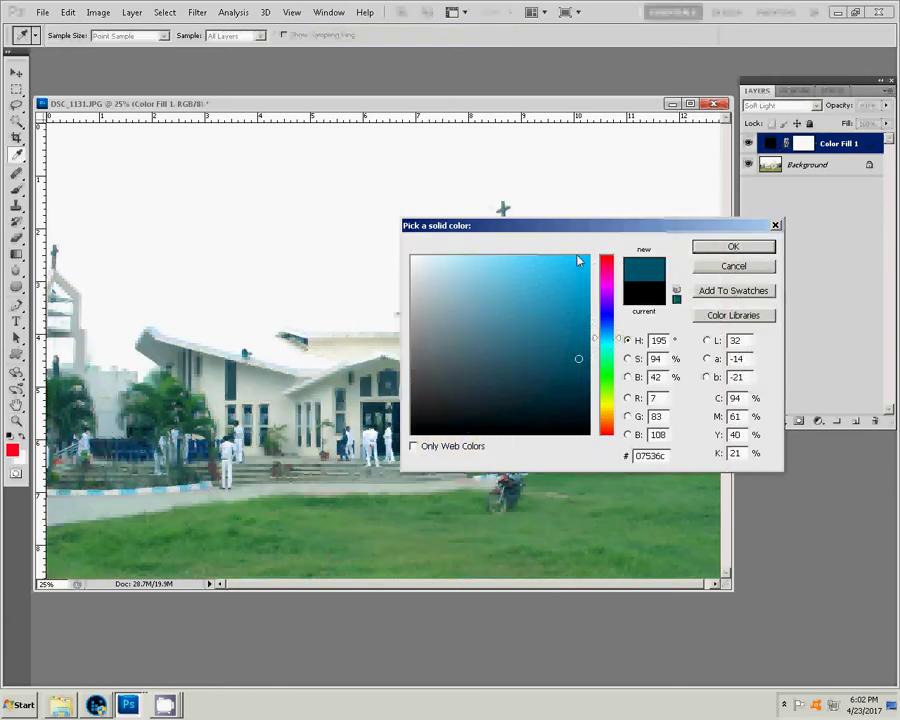
click(584, 262)
click(546, 286)
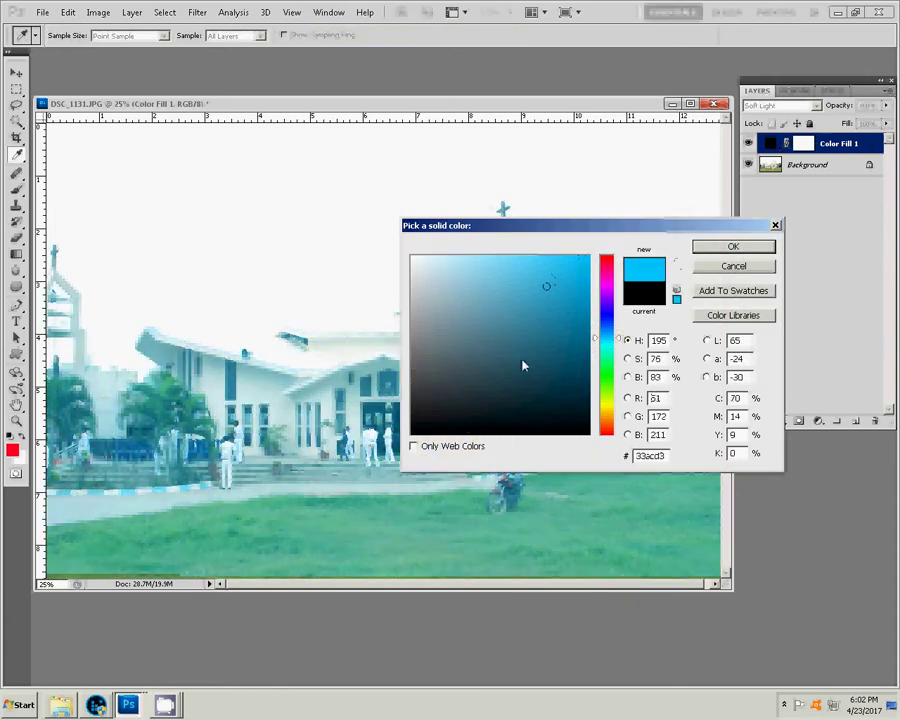
click(607, 374)
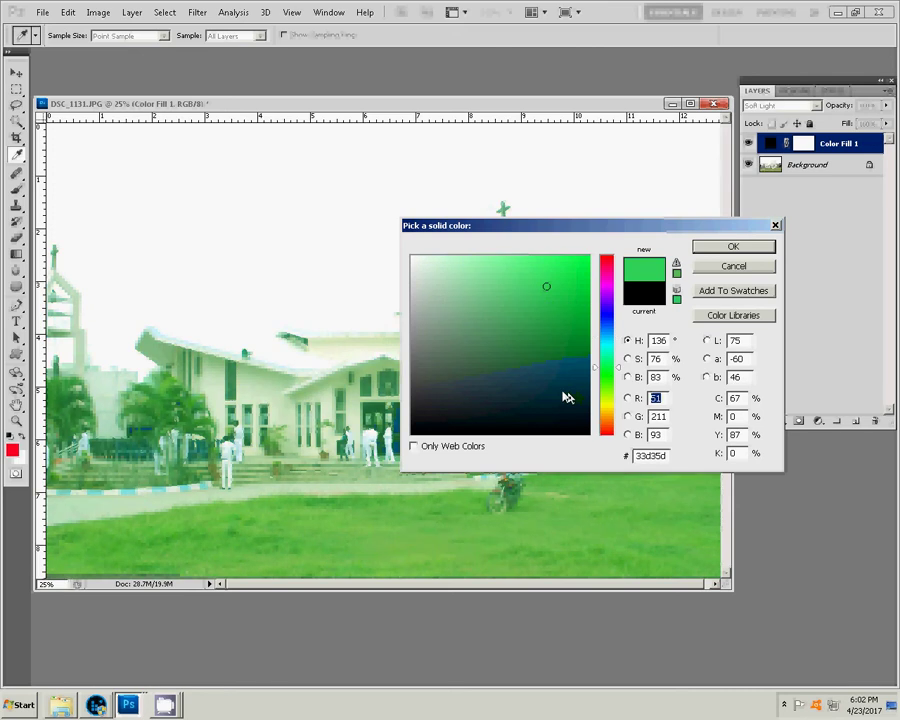
mouse_move(530, 380)
mouse_down()
mouse_move(496, 369)
mouse_move(573, 328)
mouse_up()
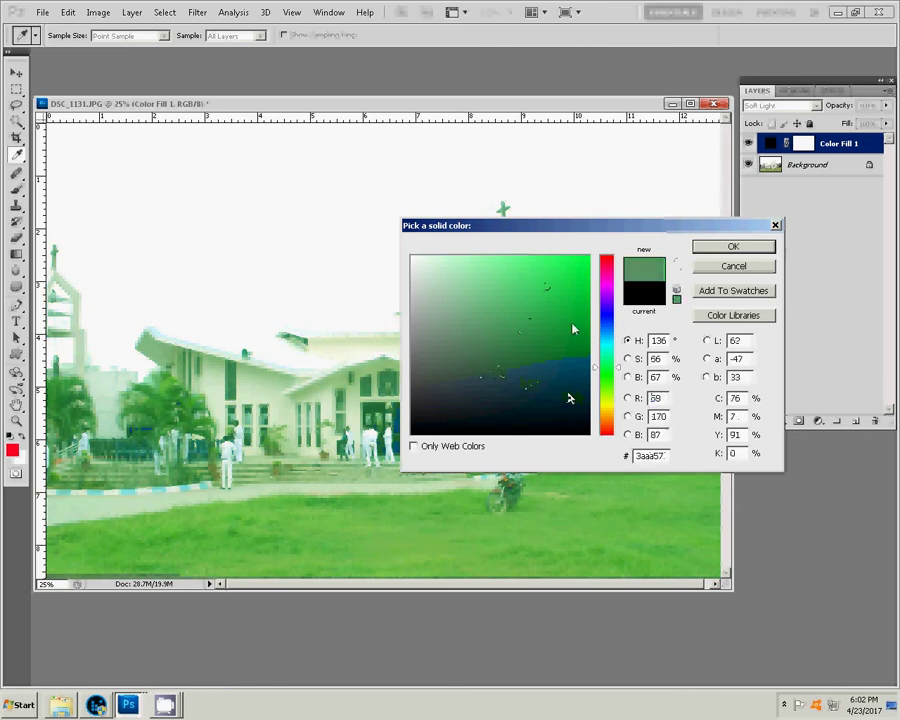
click(606, 333)
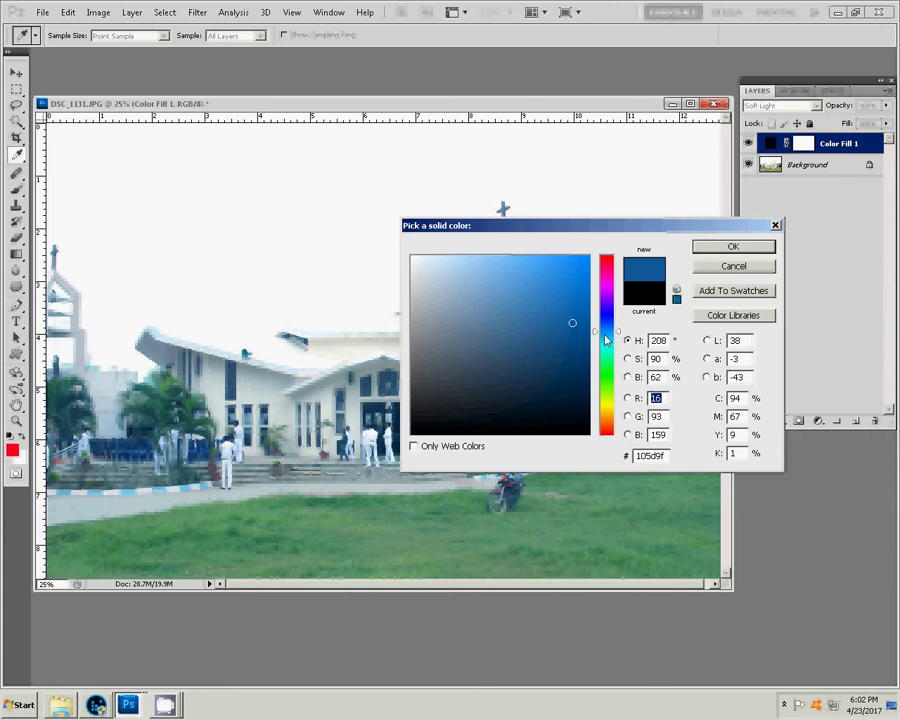
mouse_move(606, 338)
mouse_down()
mouse_move(570, 368)
mouse_move(528, 309)
mouse_up()
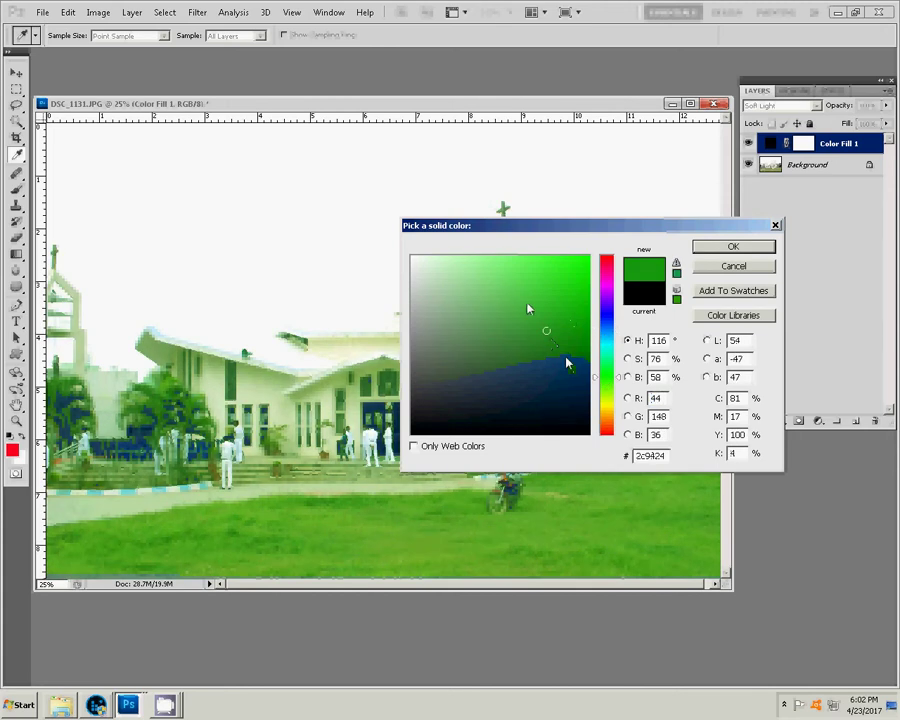
click(477, 316)
click(722, 268)
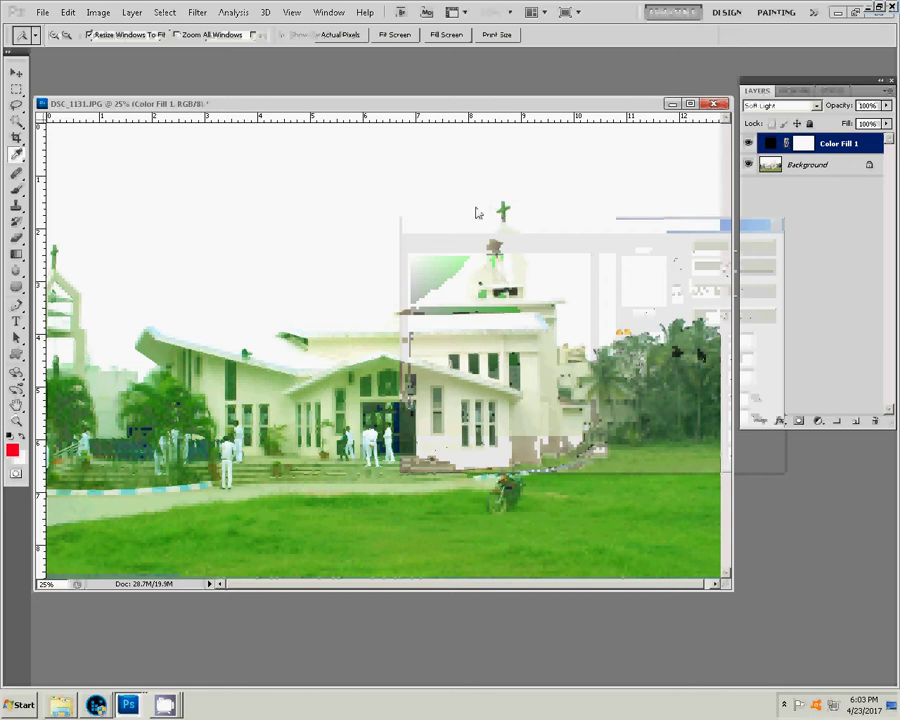
- Merge the colour fill layer into the church photo with Merge Visible
click(131, 12)
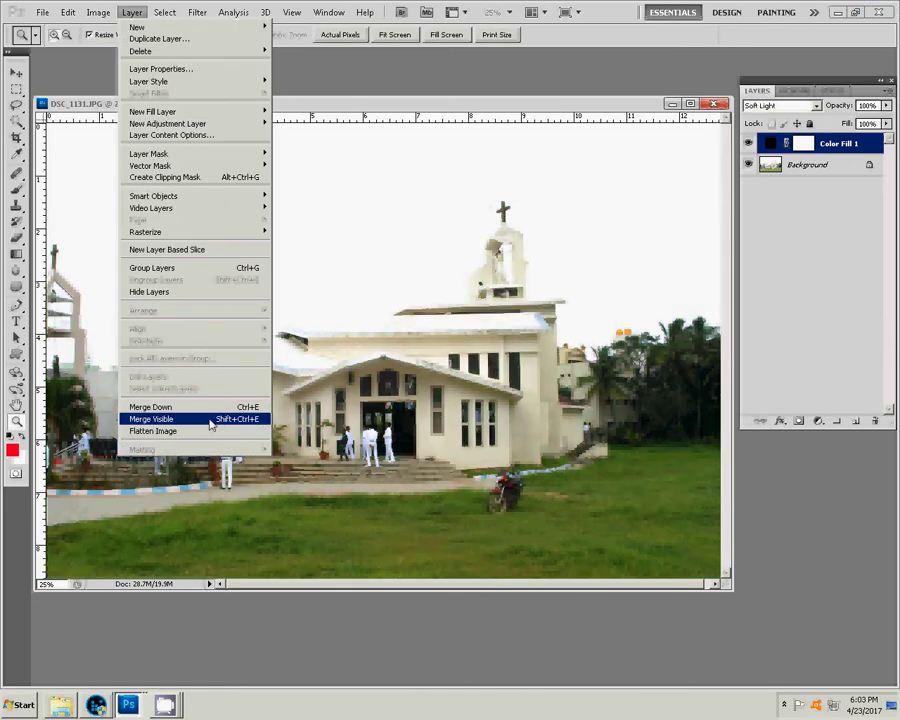
click(211, 424)
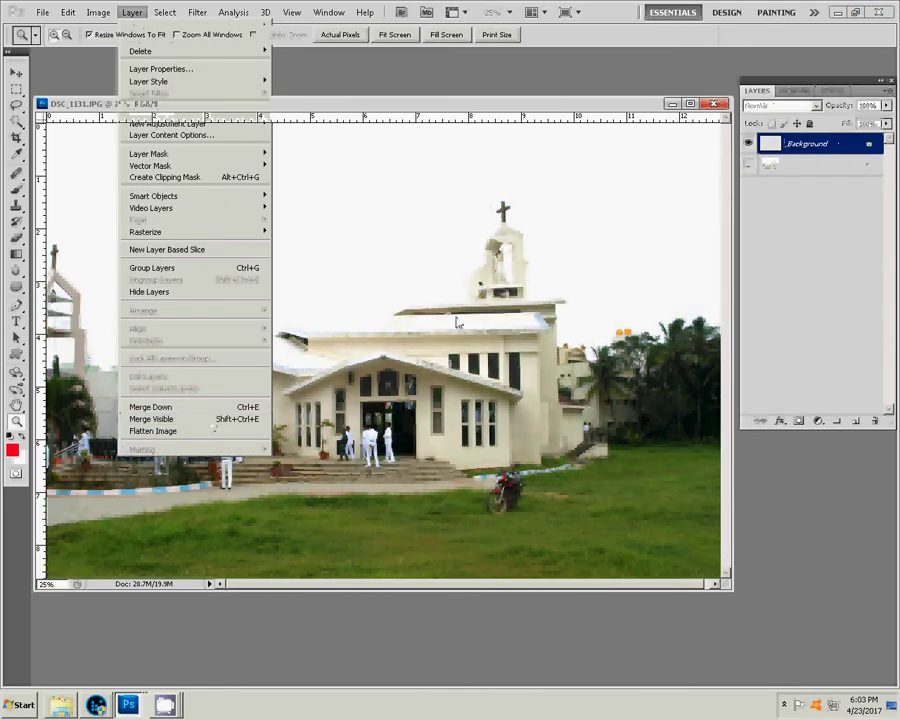
click(67, 12)
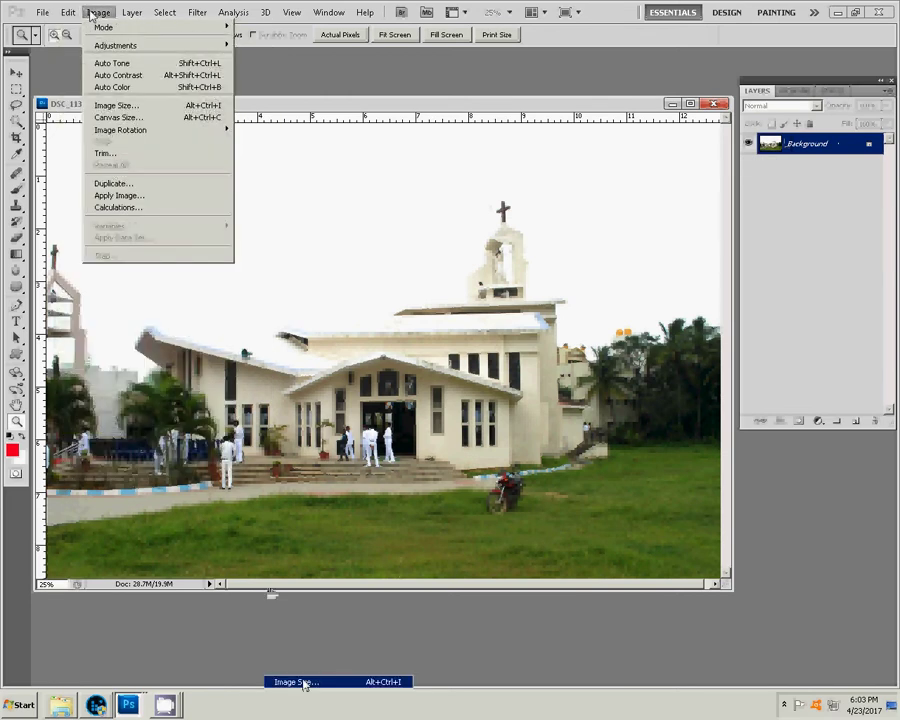
mouse_move(98, 12)
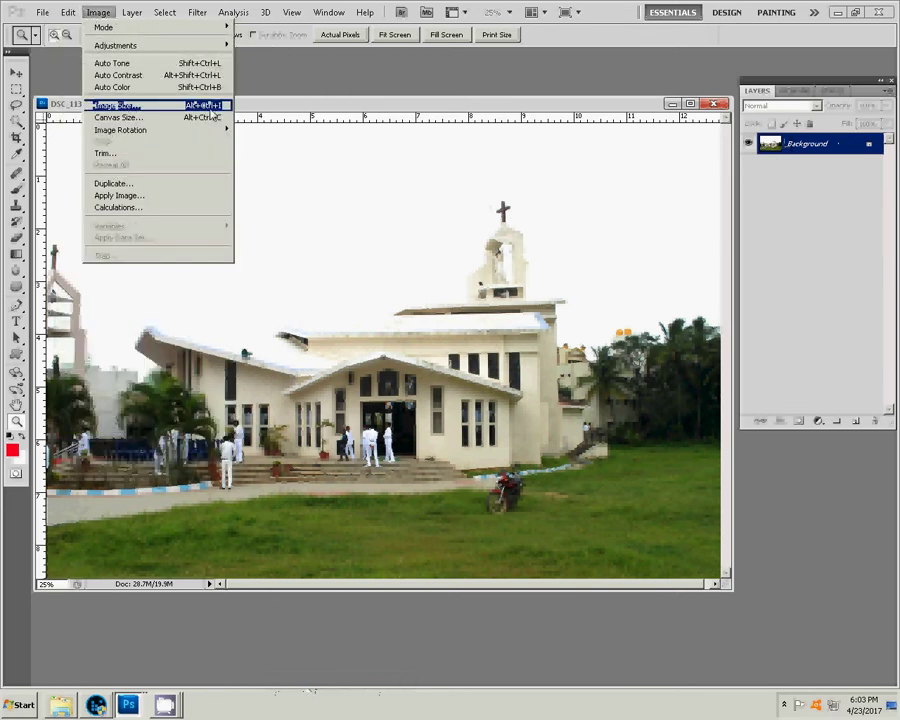
- Resize the church photo to 8 inches wide (2400 × 1607 pixels) at 300 ppi
mouse_move(120, 130)
click(373, 192)
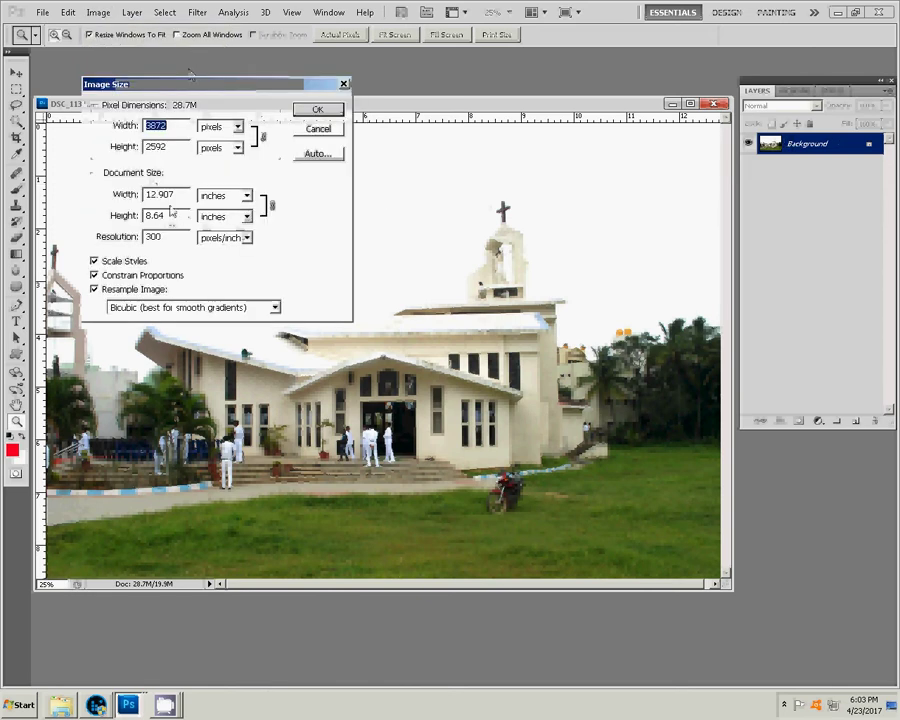
double_click(166, 193)
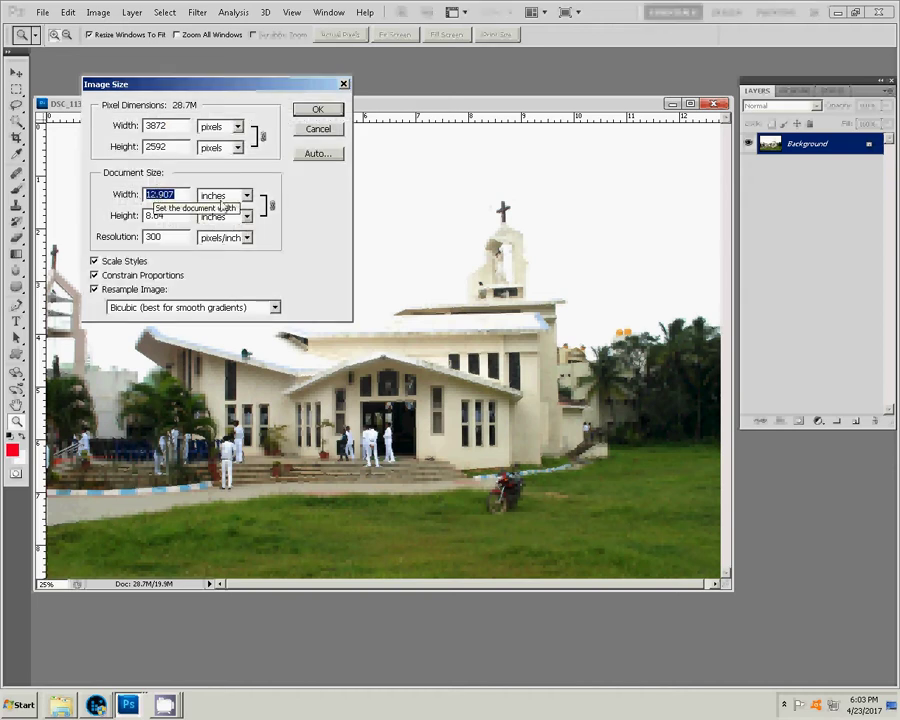
text(8)
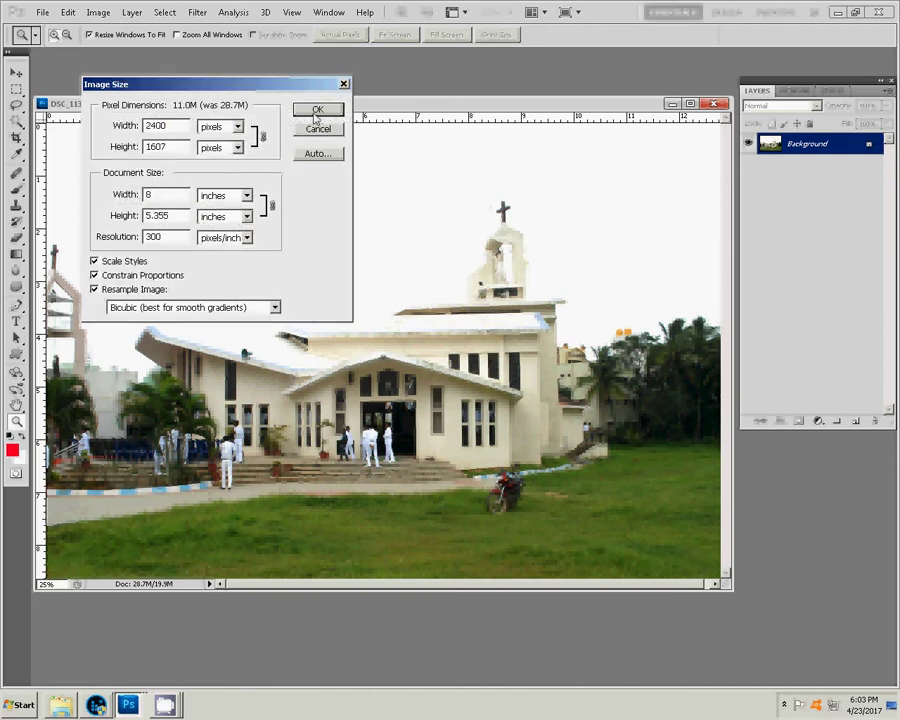
click(314, 112)
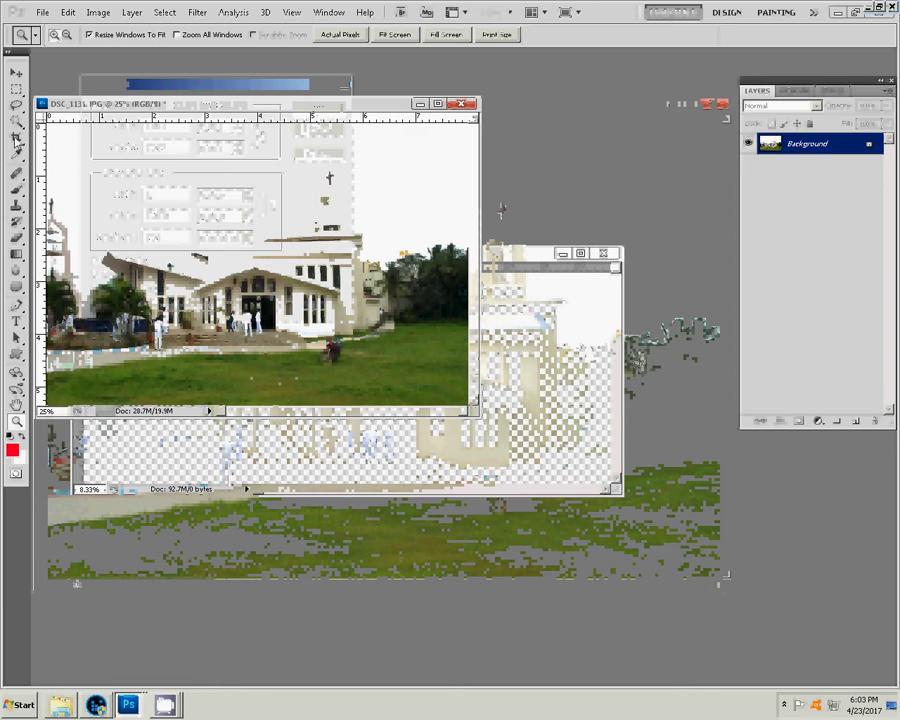
- Drag the church photo into Untitled-2's top-left and close the original without saving
click(16, 73)
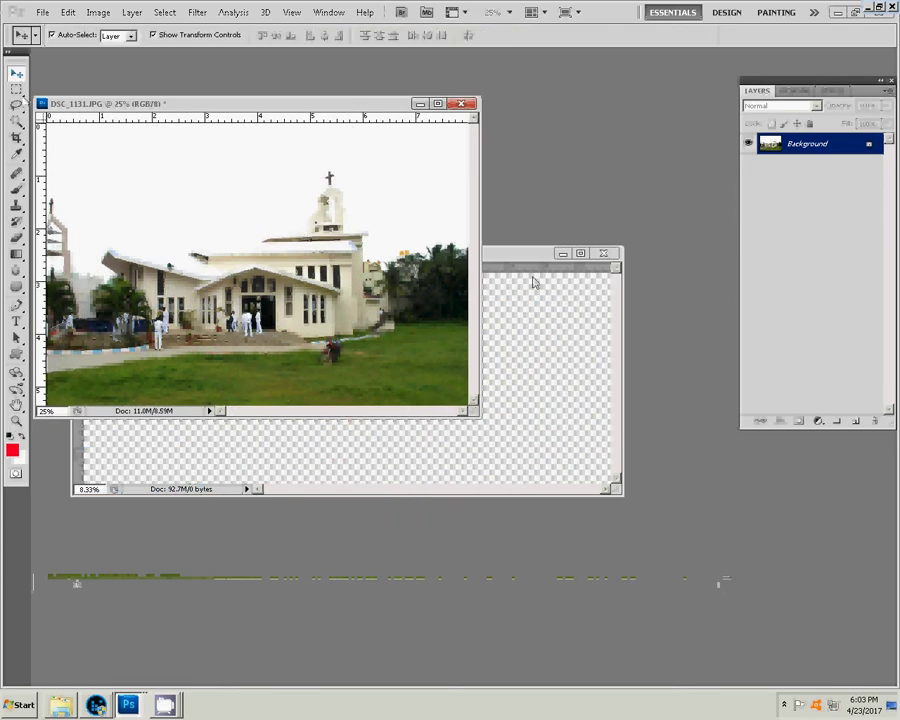
drag(300, 250, 566, 352)
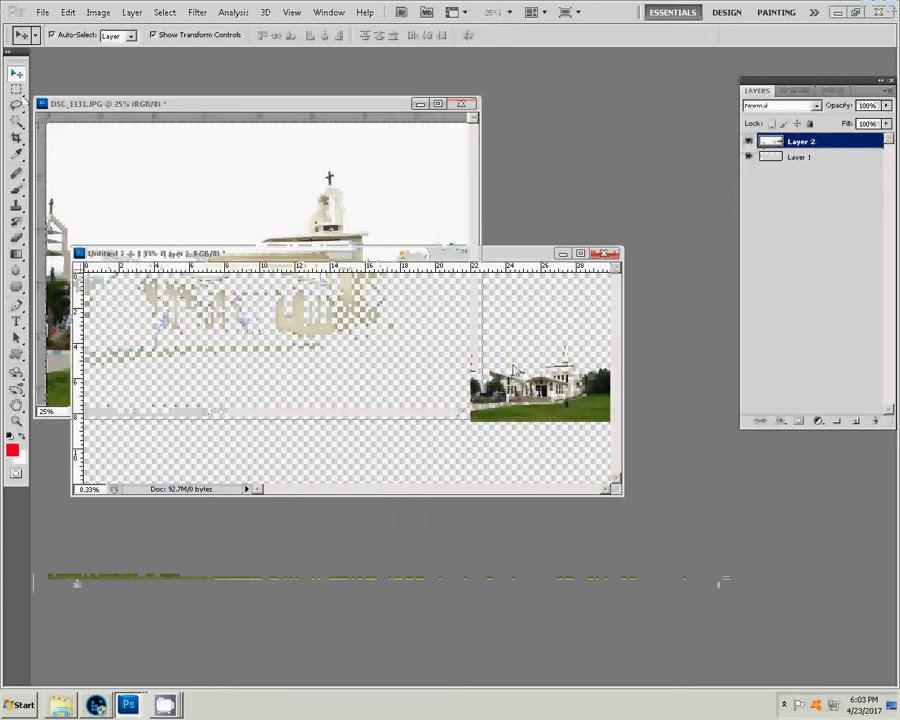
drag(513, 370, 178, 312)
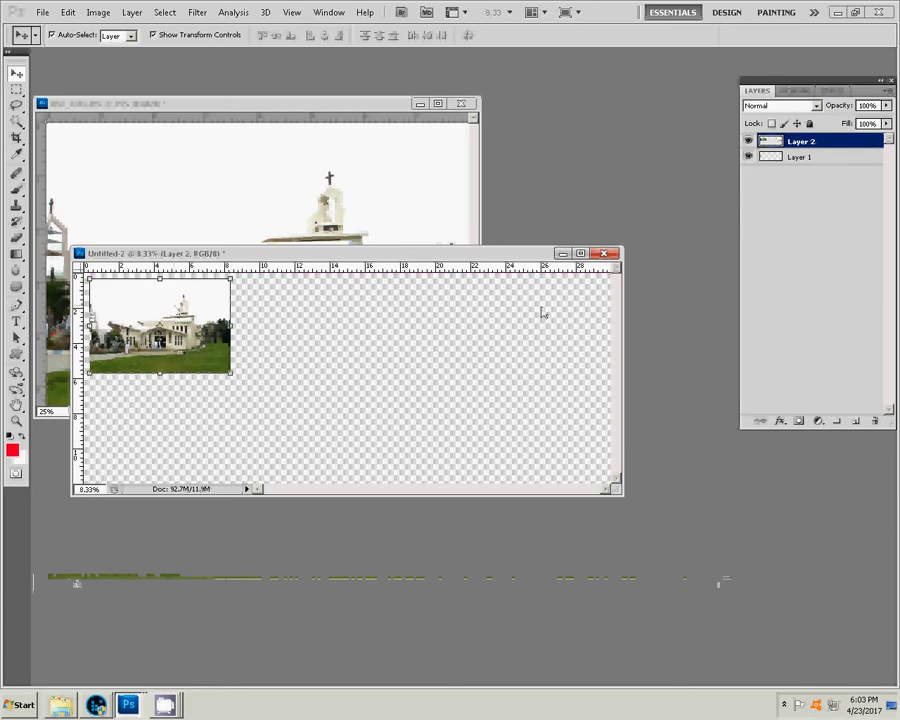
click(297, 158)
key(ctrl+w)
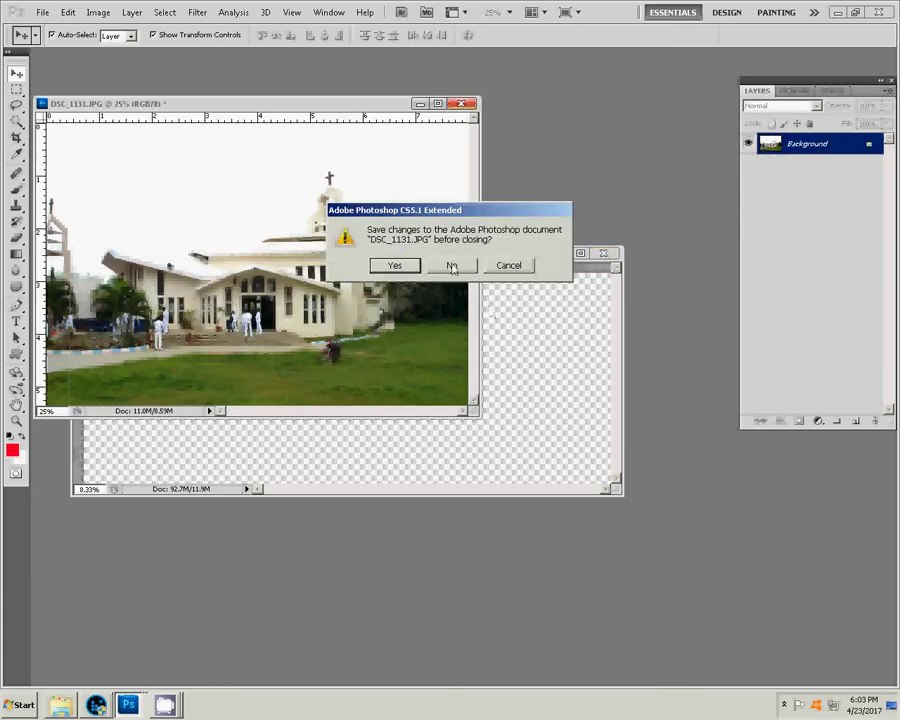
click(451, 265)
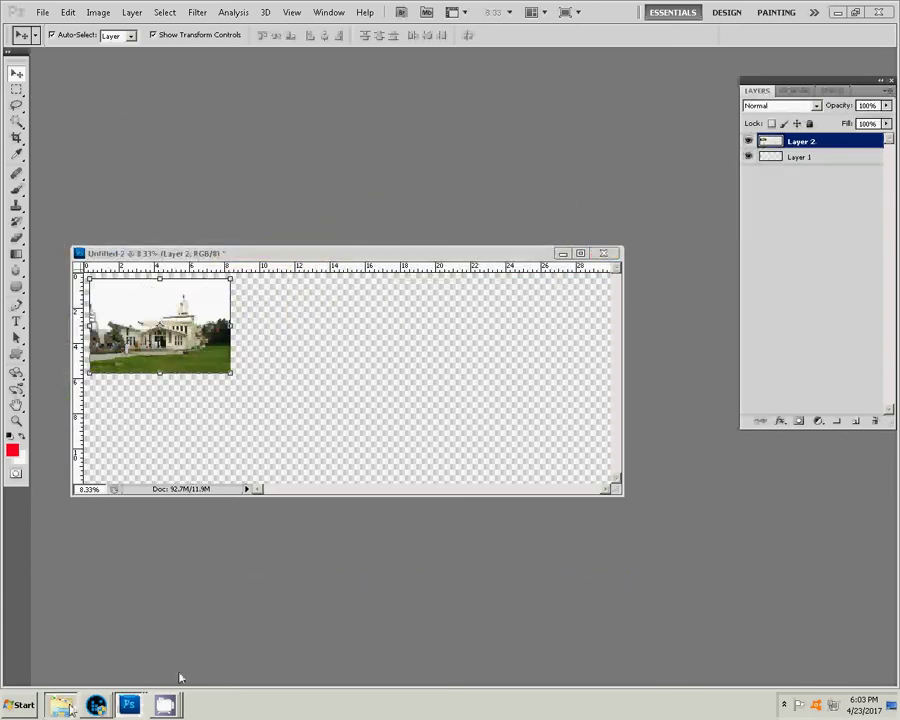
- Open the event photo folder and preview DSC_1134 at full size
click(61, 705)
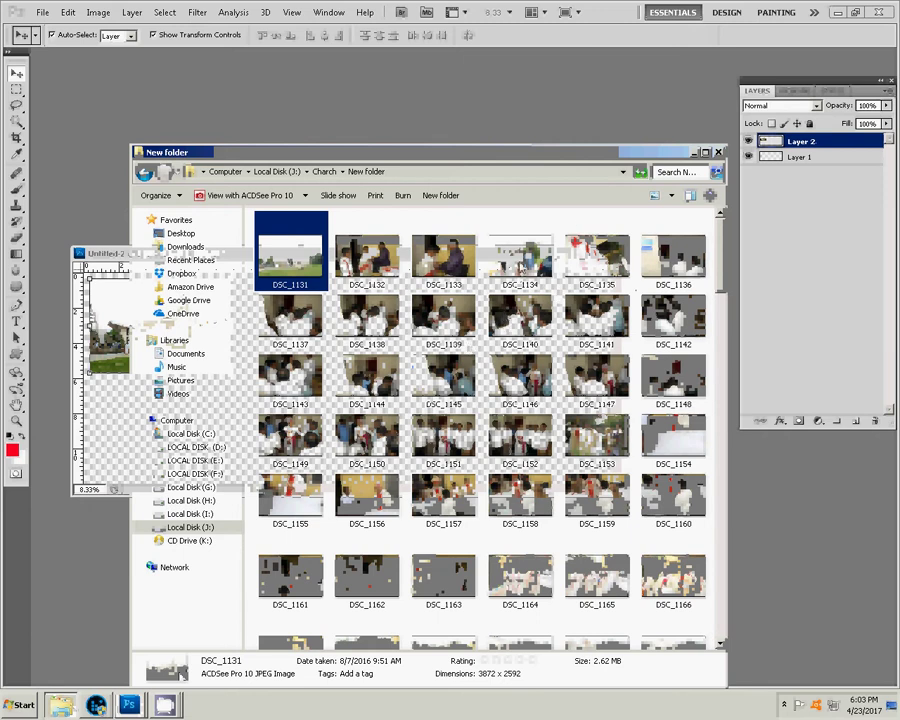
click(517, 268)
double_click(517, 268)
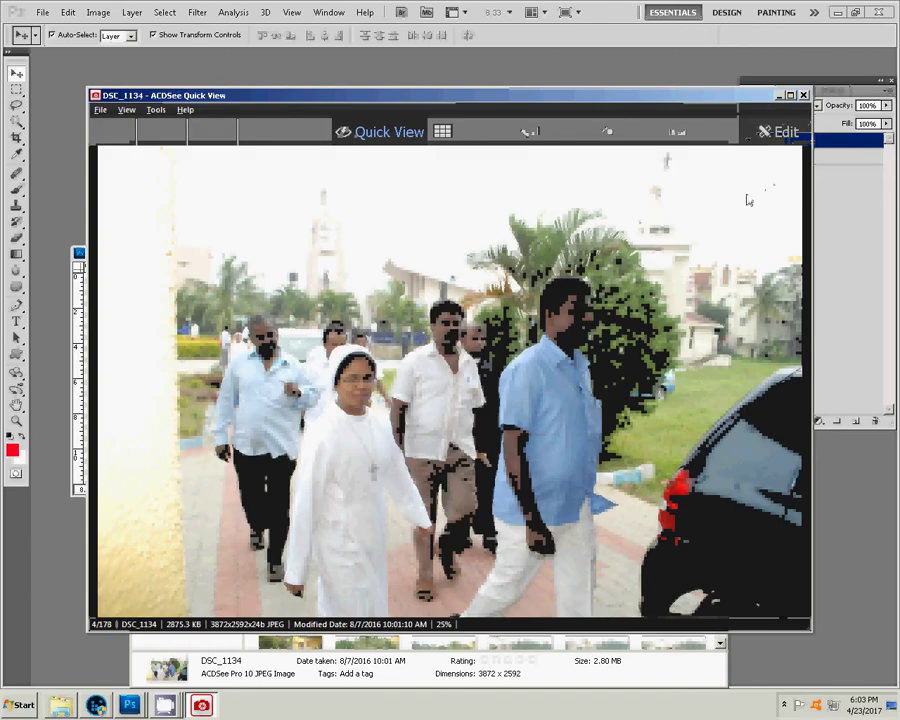
scroll(745, 202, down, 1)
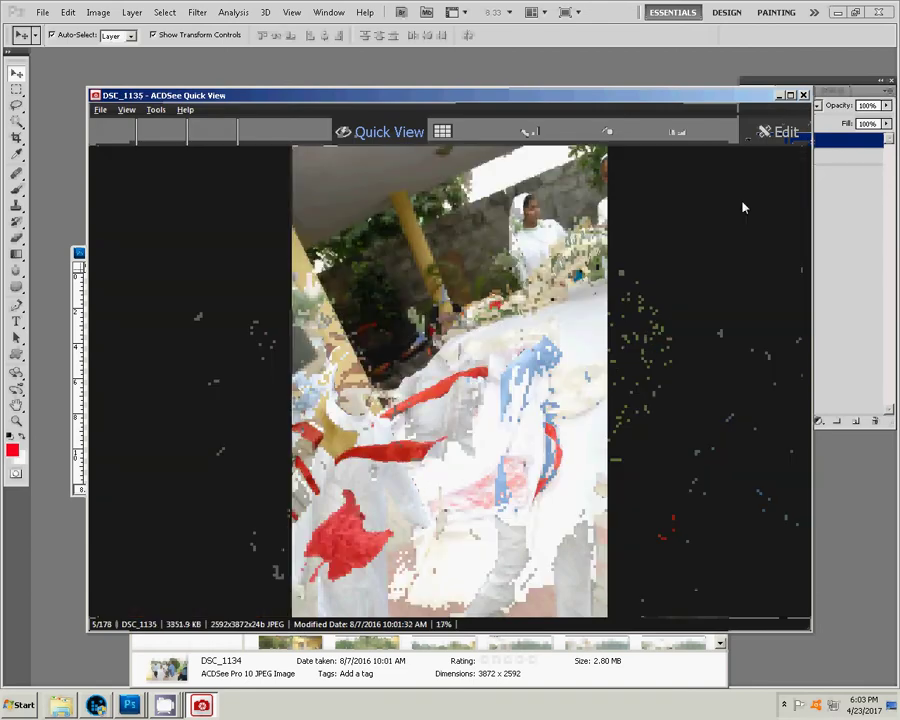
click(100, 110)
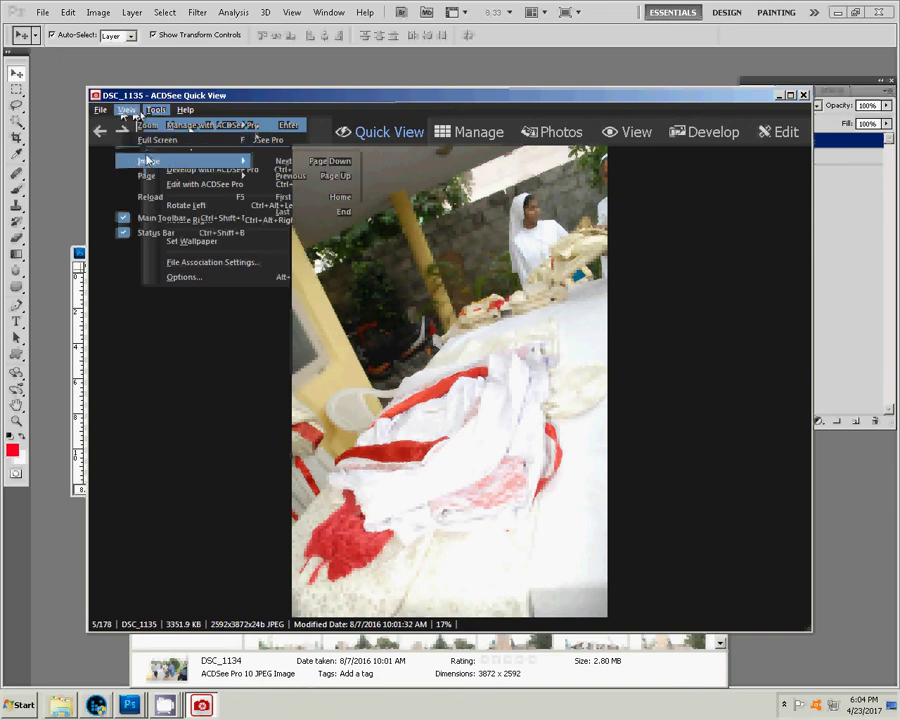
mouse_move(156, 110)
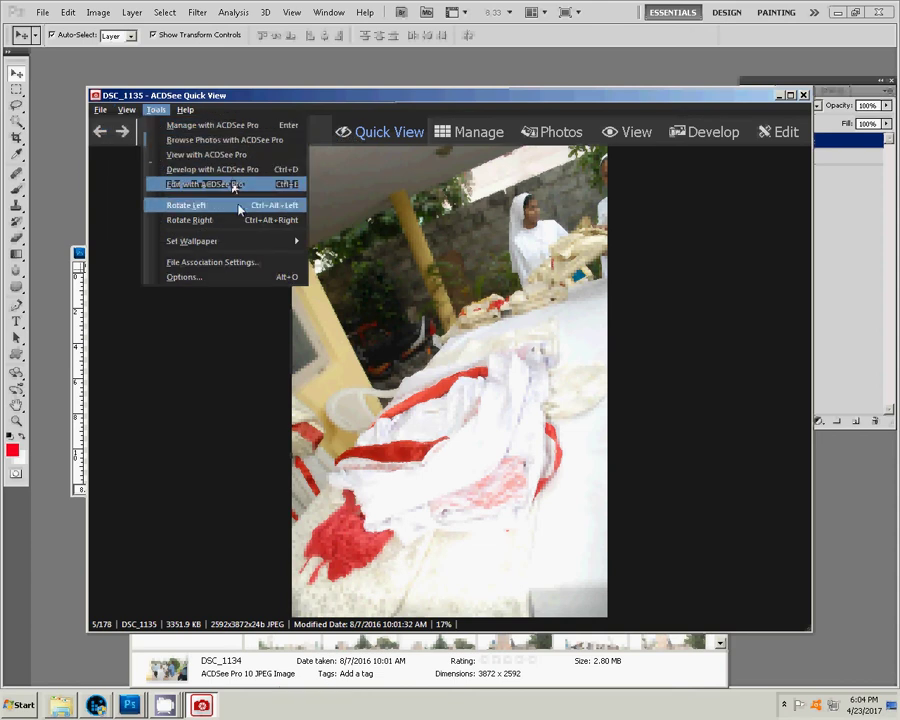
click(216, 264)
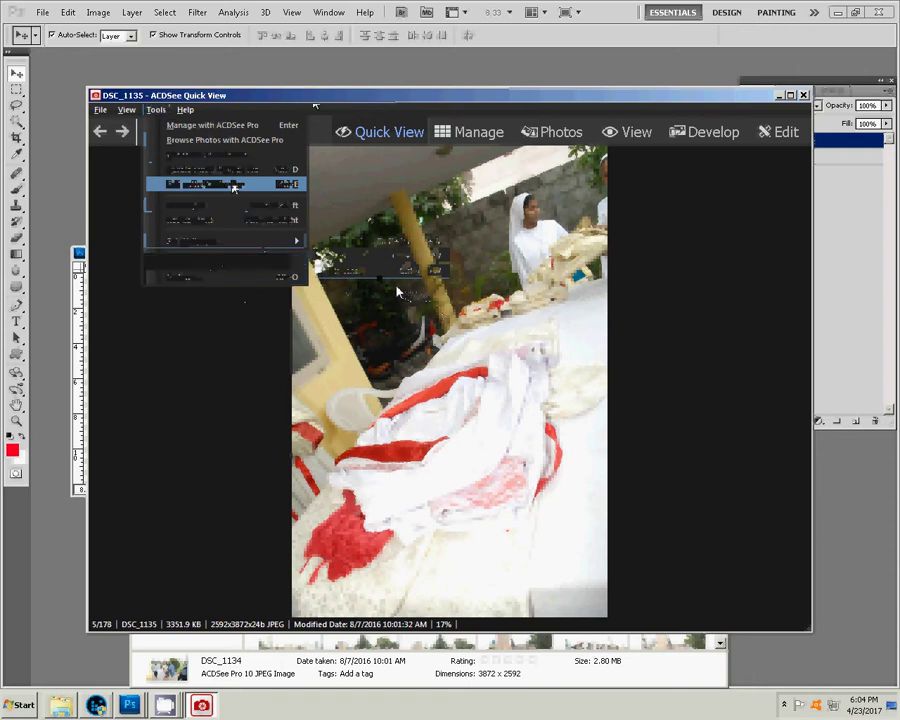
click(233, 185)
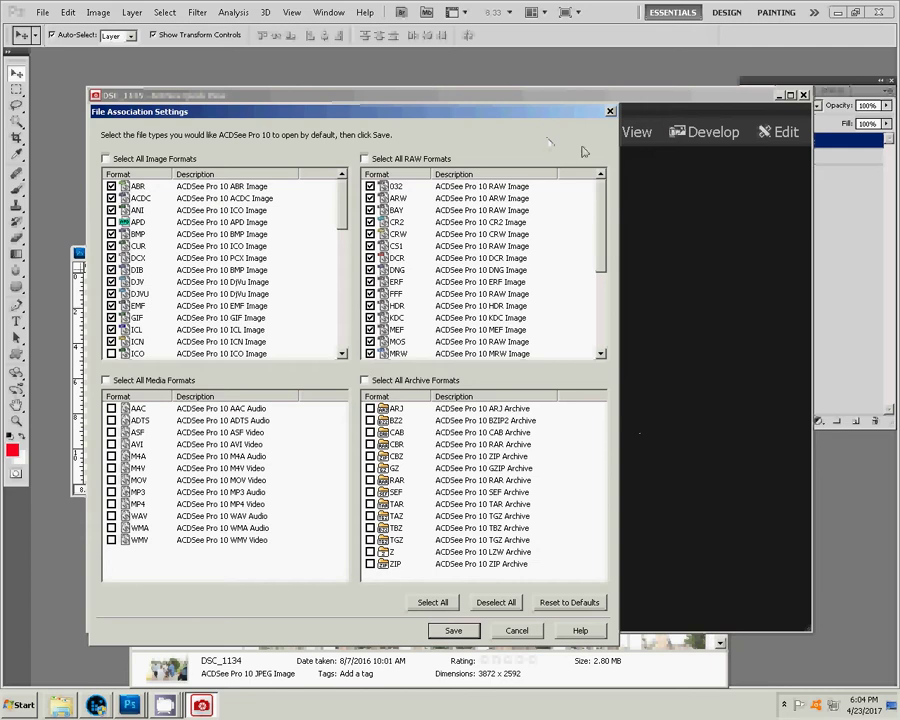
click(610, 111)
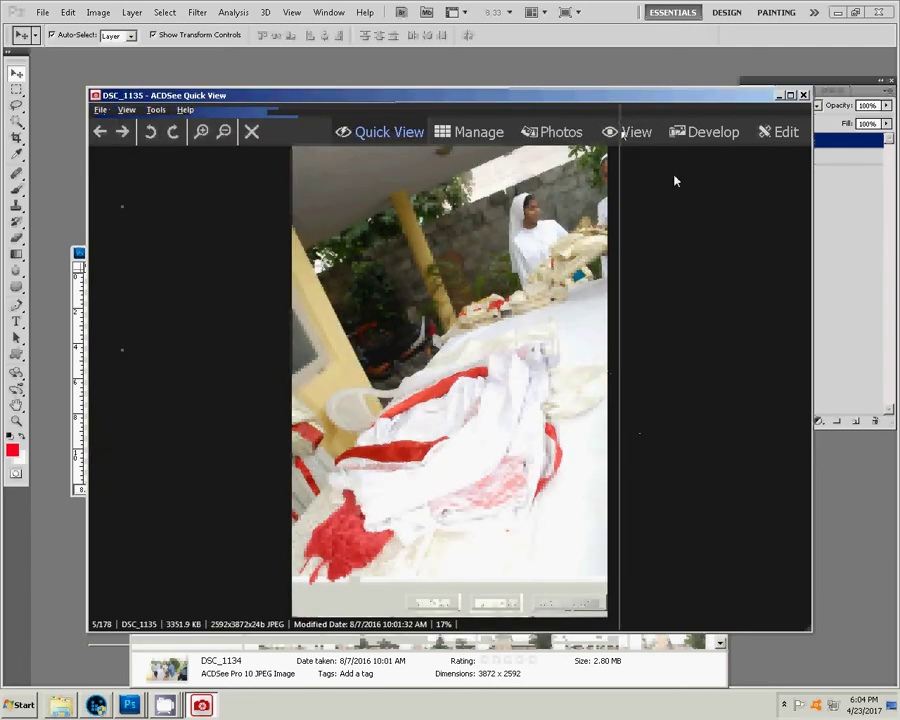
scroll(530, 334, down, 4)
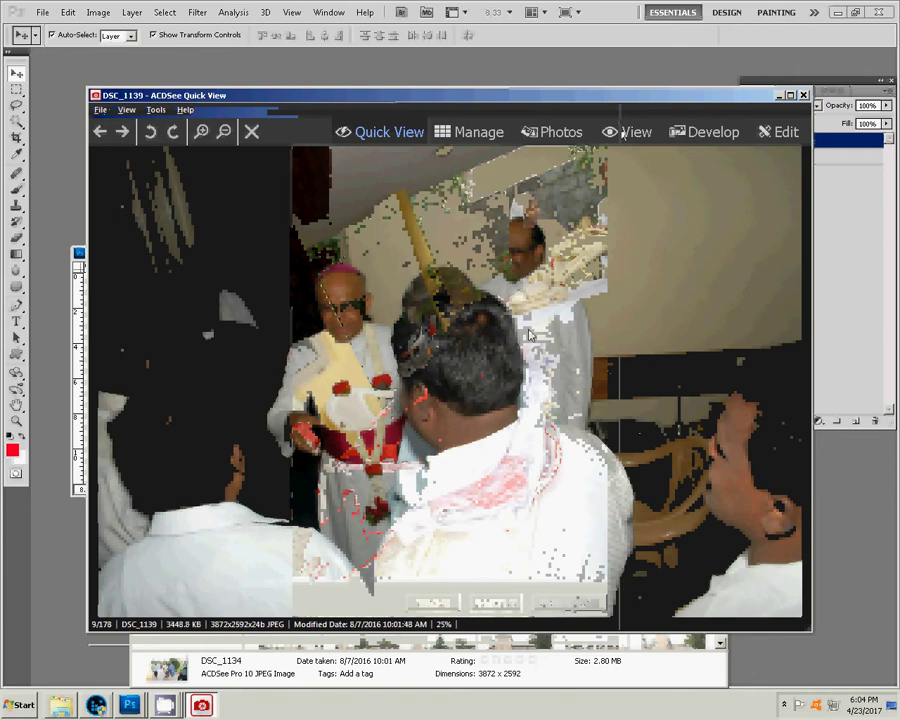
scroll(530, 334, down, 2)
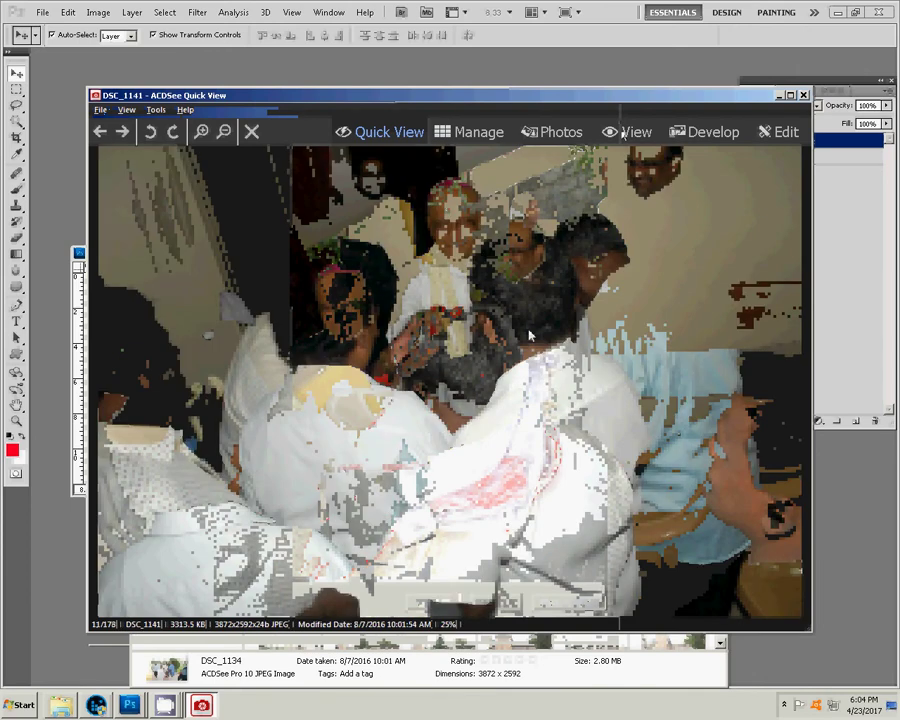
scroll(530, 334, down, 1)
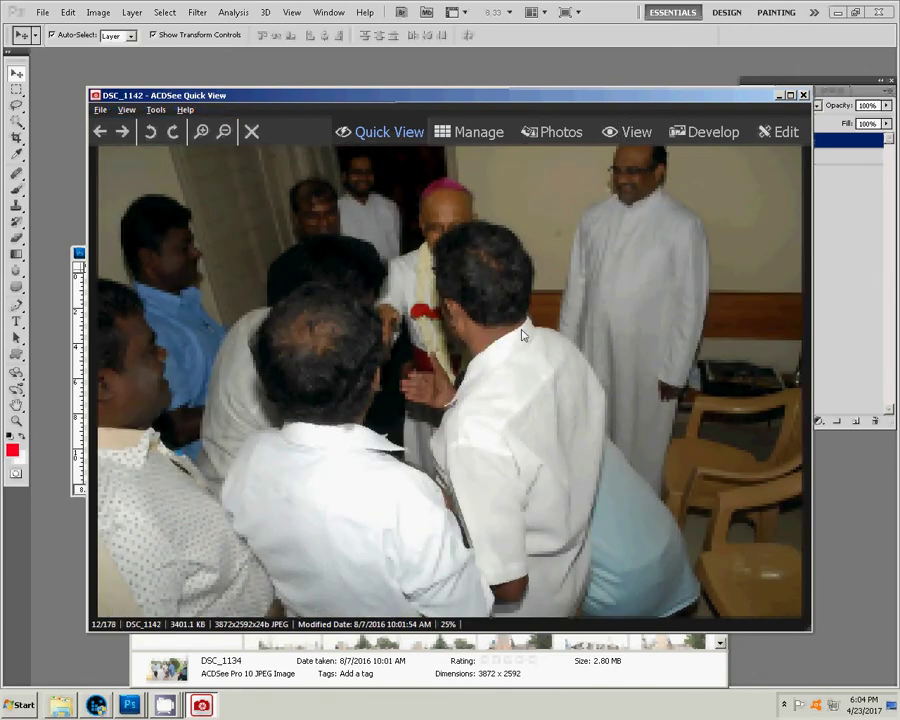
scroll(522, 335, up, 1)
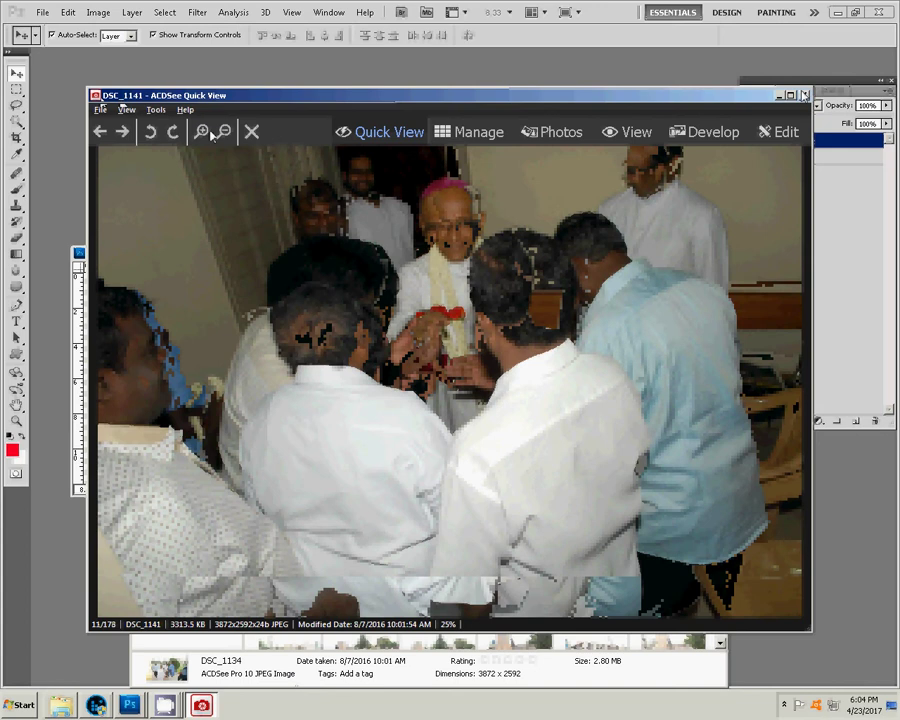
key(Escape)
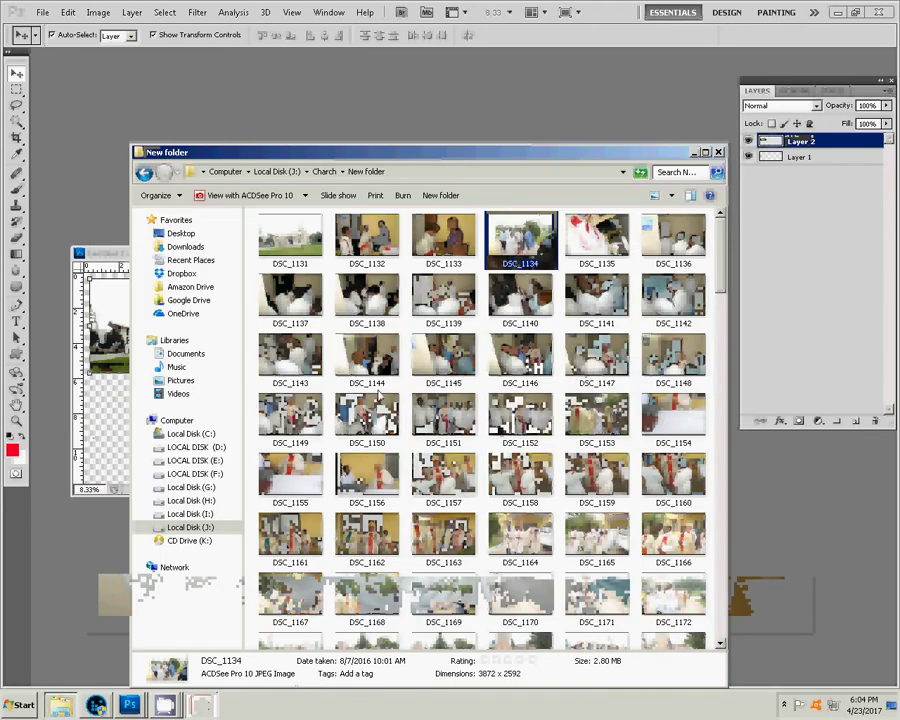
- Select the group photo DSC_1141 in Explorer and open it in Photoshop
click(583, 303)
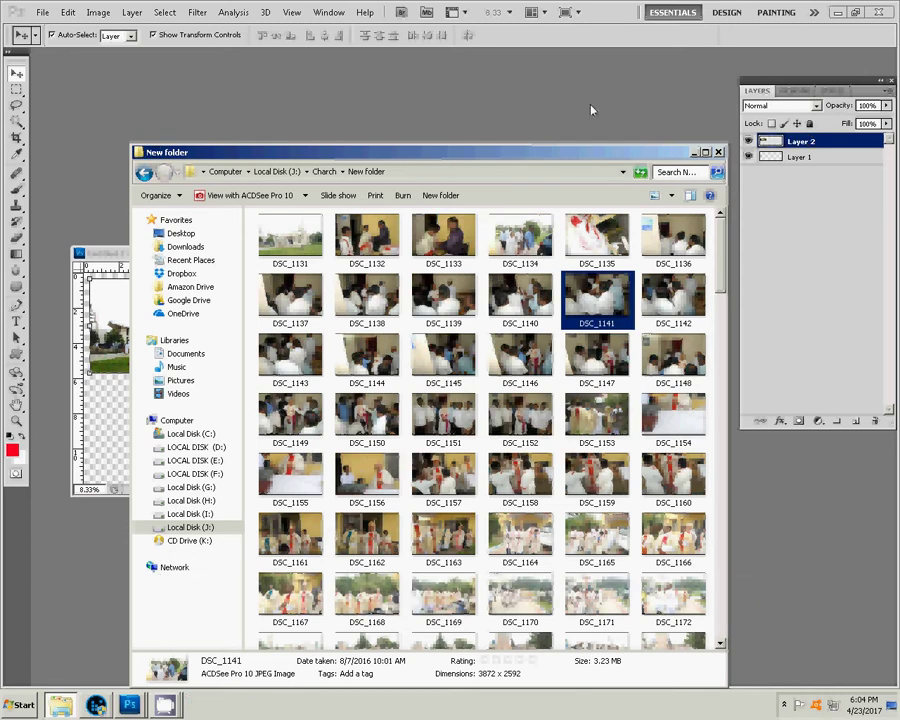
click(591, 110)
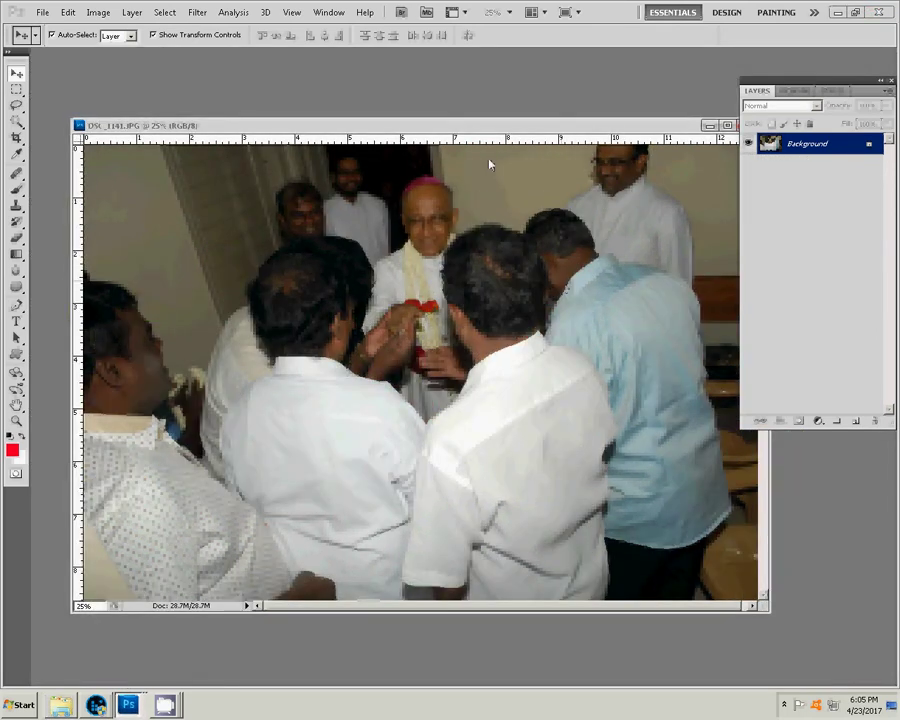
- Brighten DSC_1141 with Levels: midtones 1.40, white input 231
click(90, 14)
mouse_move(130, 45)
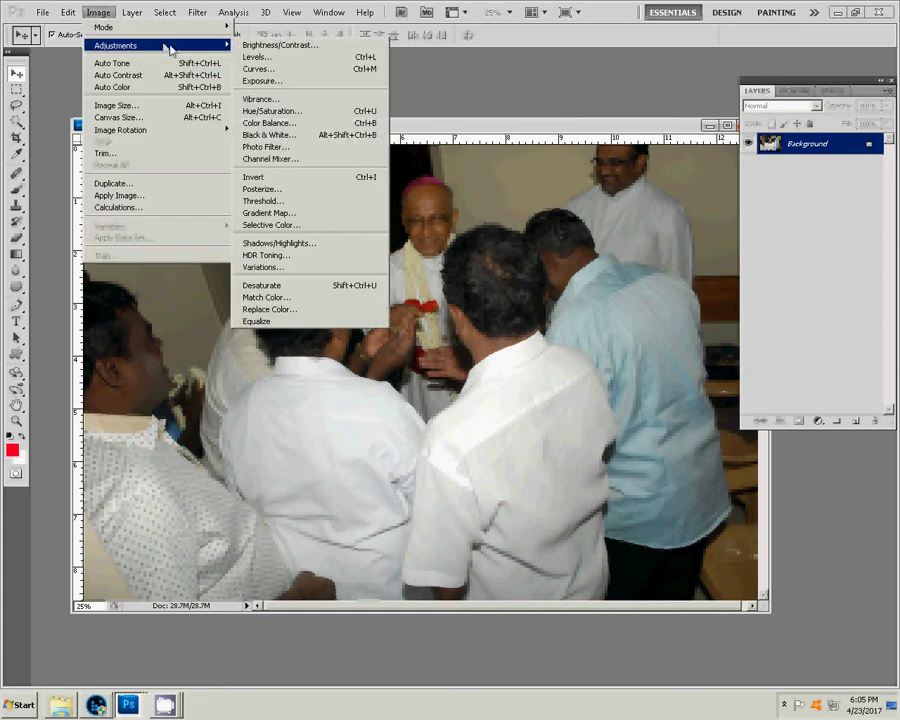
click(268, 58)
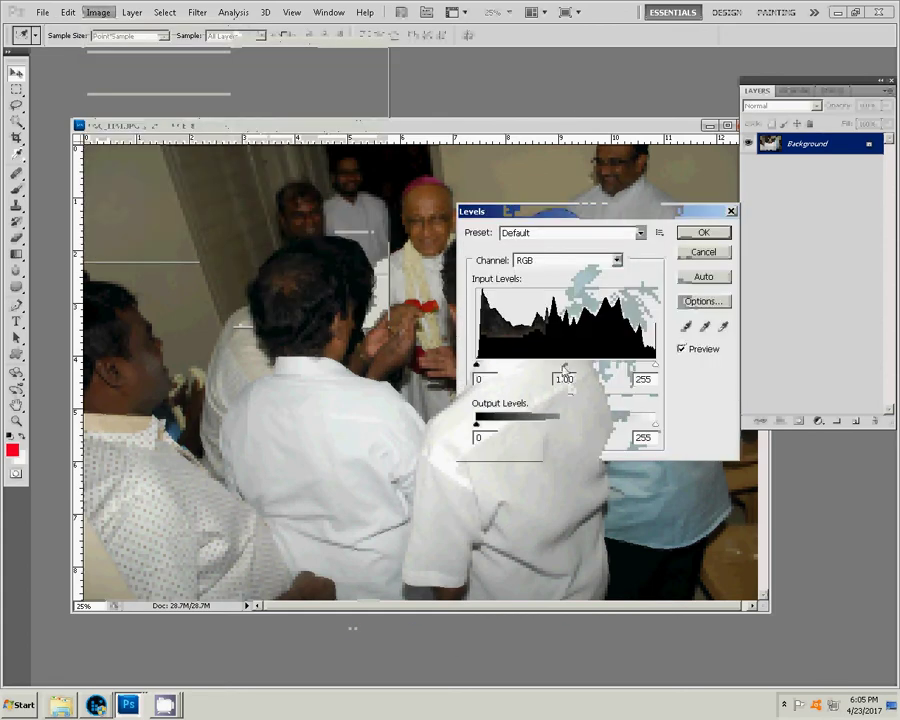
drag(565, 367, 545, 366)
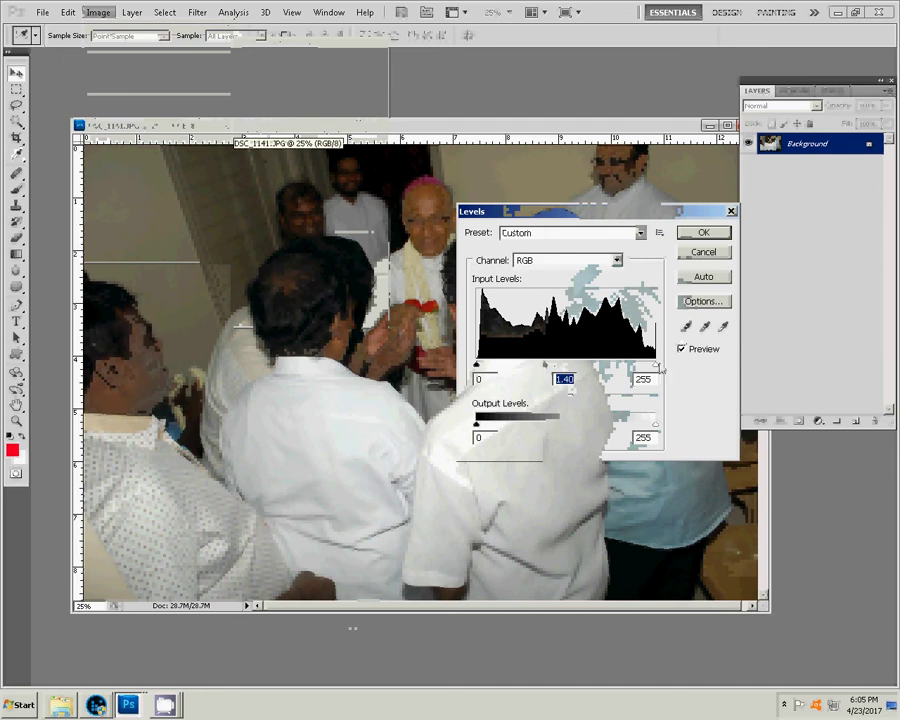
drag(655, 366, 639, 366)
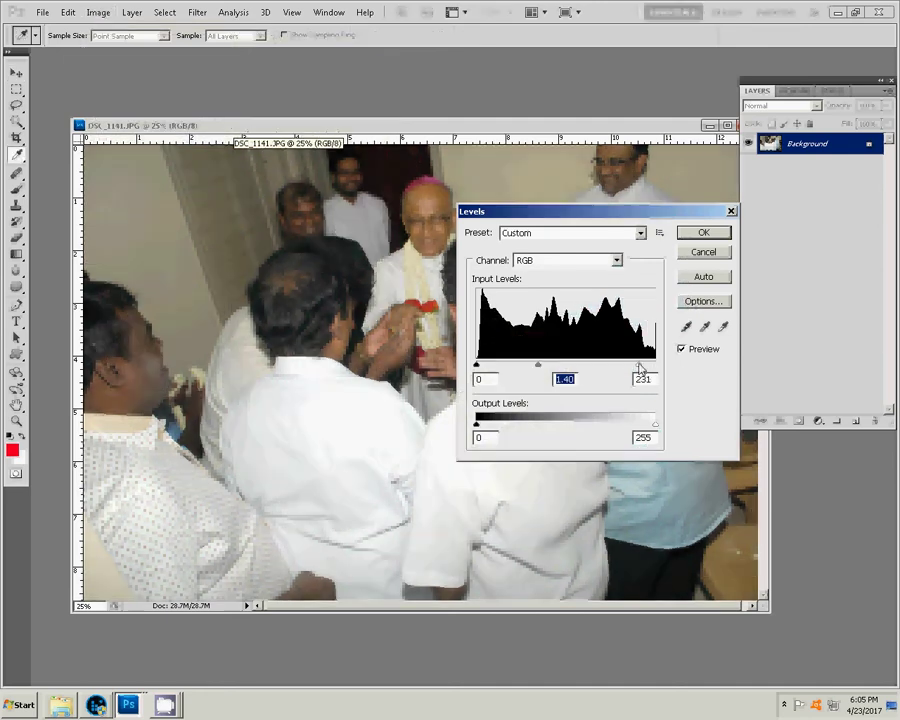
click(703, 232)
- Resize DSC_1141 to 8 inches wide, giving 2400 × 1607 pixels
key(v)
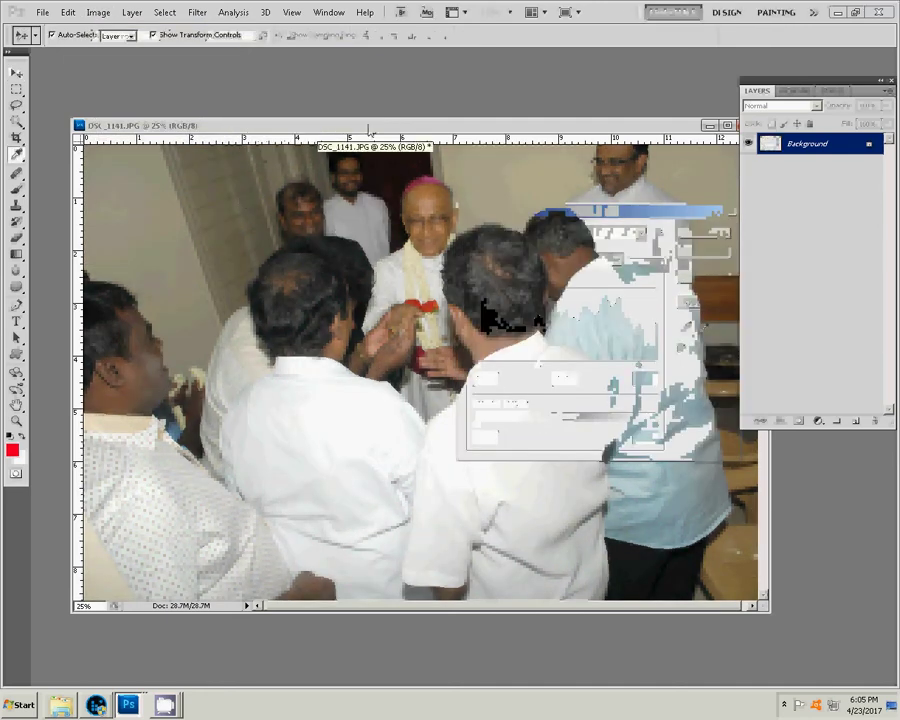
right_click(369, 129)
click(403, 144)
key(Tab)
key(Tab)
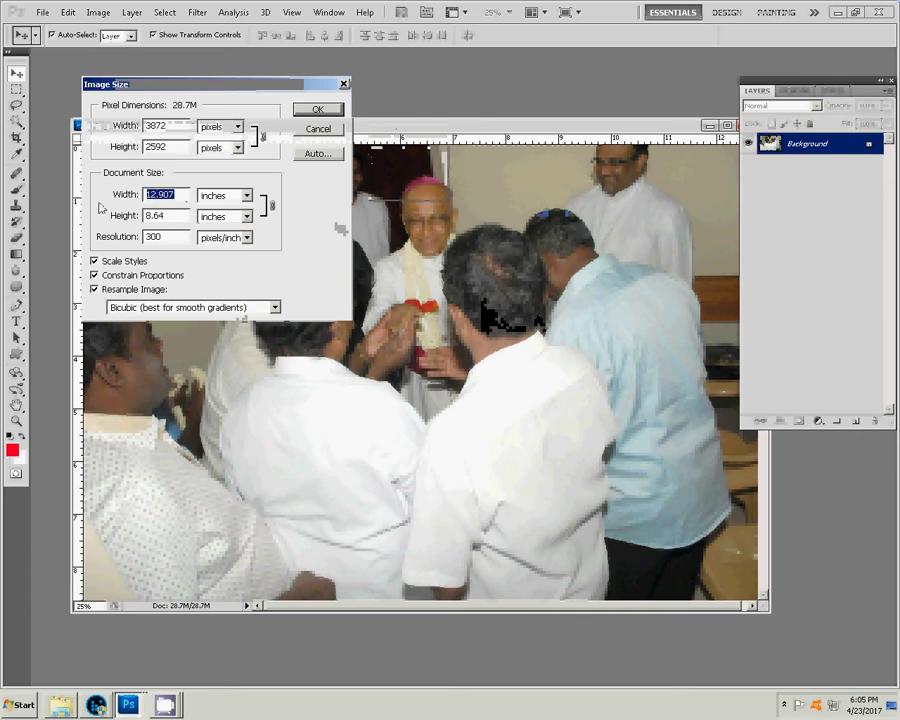
text(8)
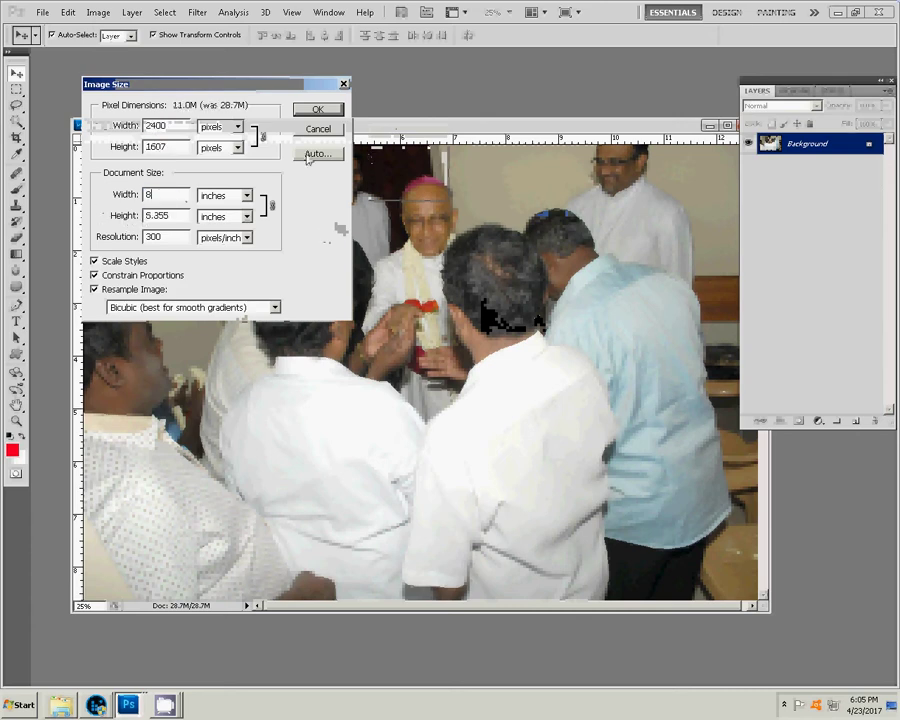
click(317, 110)
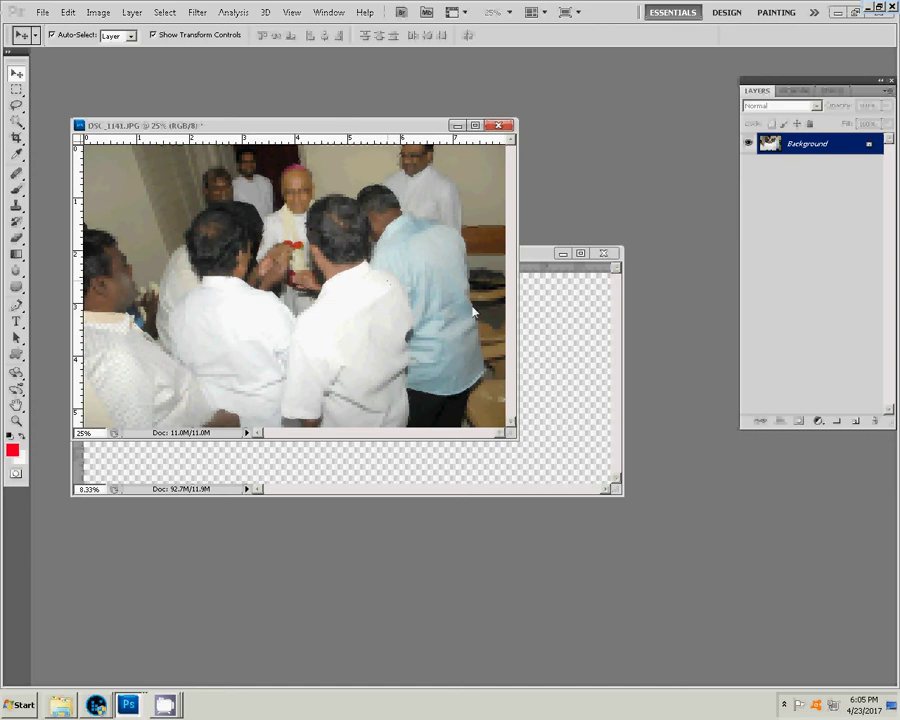
- Place the group photo beside the church photo, merge Layer 3 down, and scale to about 94%
mouse_move(474, 313)
mouse_down()
mouse_move(570, 370)
mouse_move(364, 321)
mouse_up()
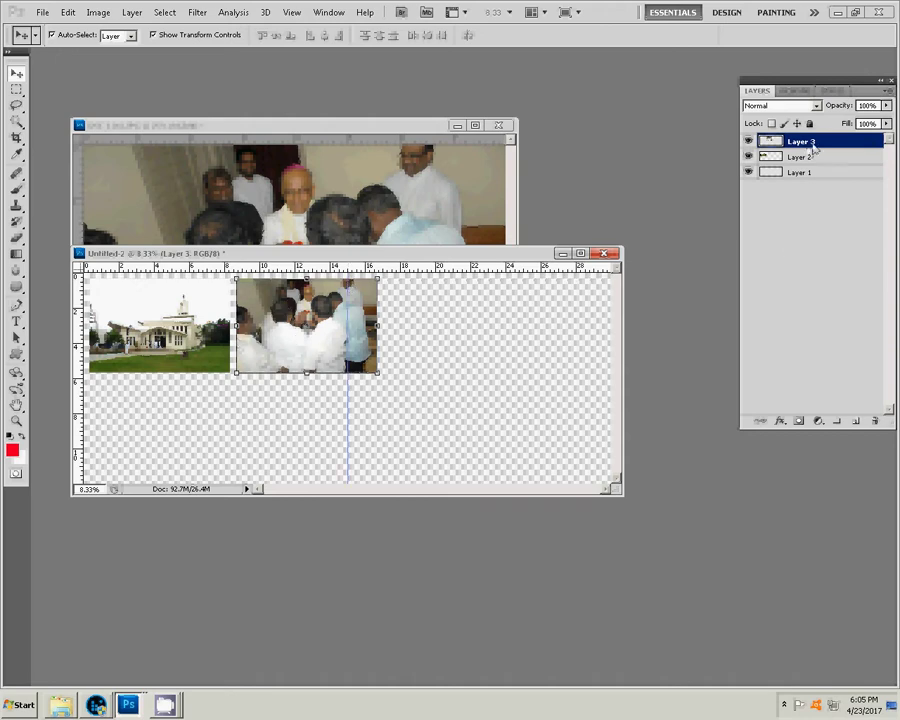
right_click(795, 145)
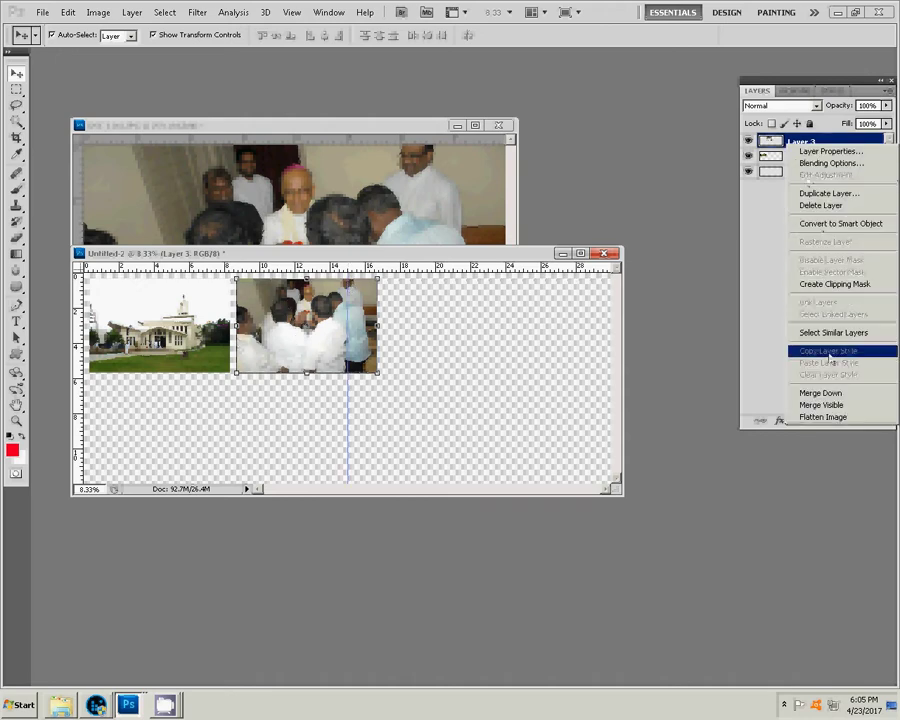
click(820, 393)
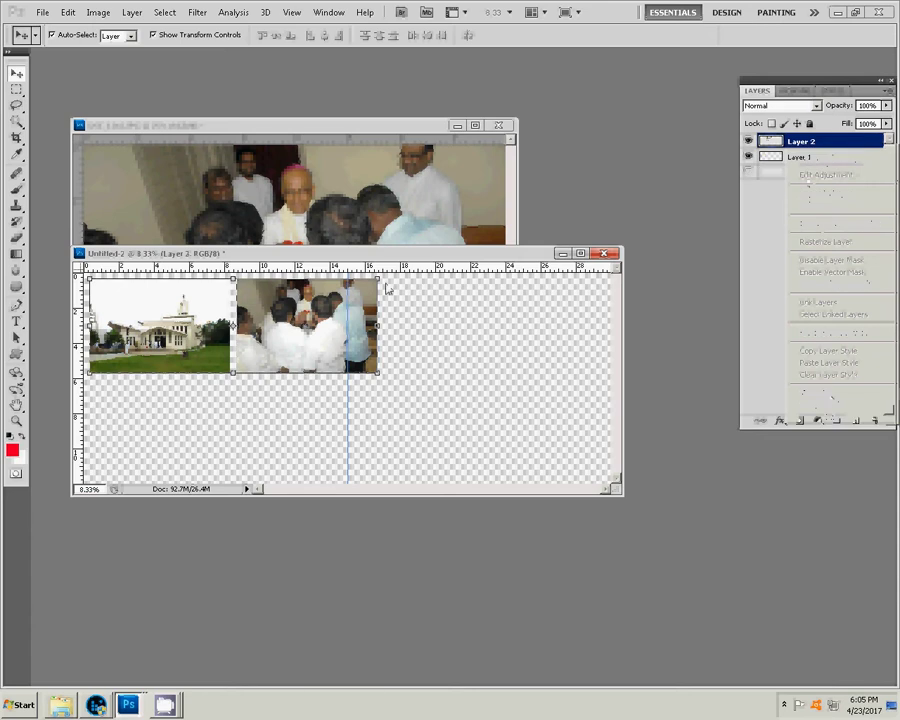
key(ctrl+t)
drag(254, 314, 265, 314)
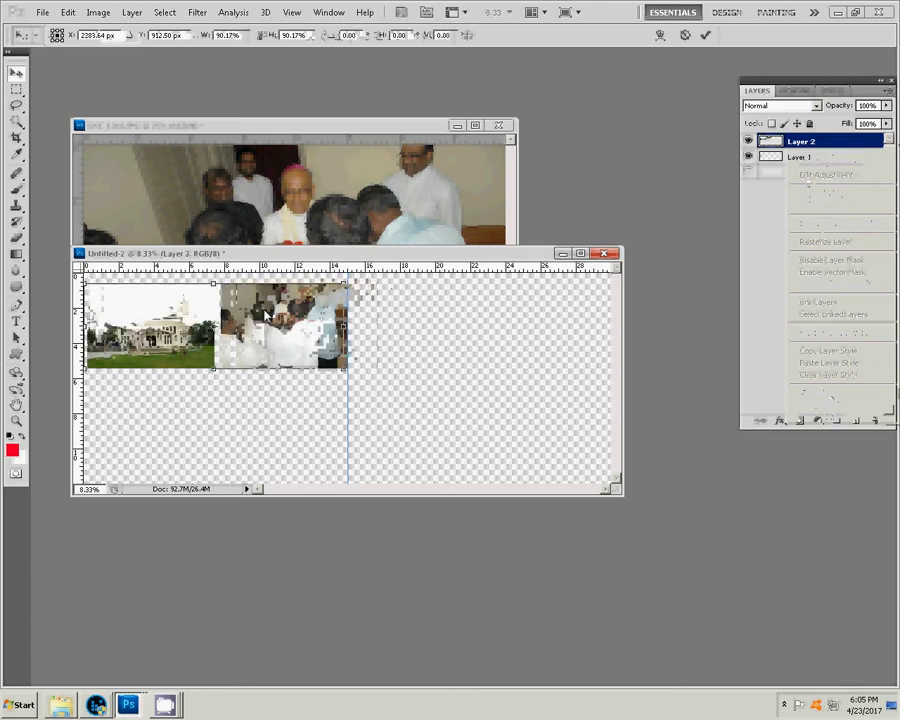
drag(345, 284, 338, 288)
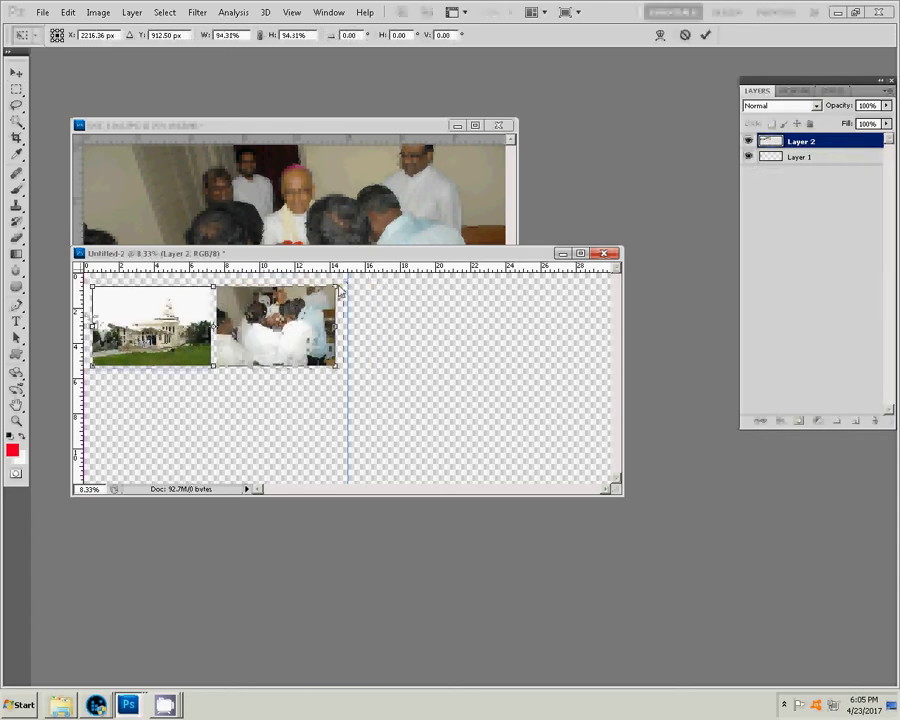
key(Return)
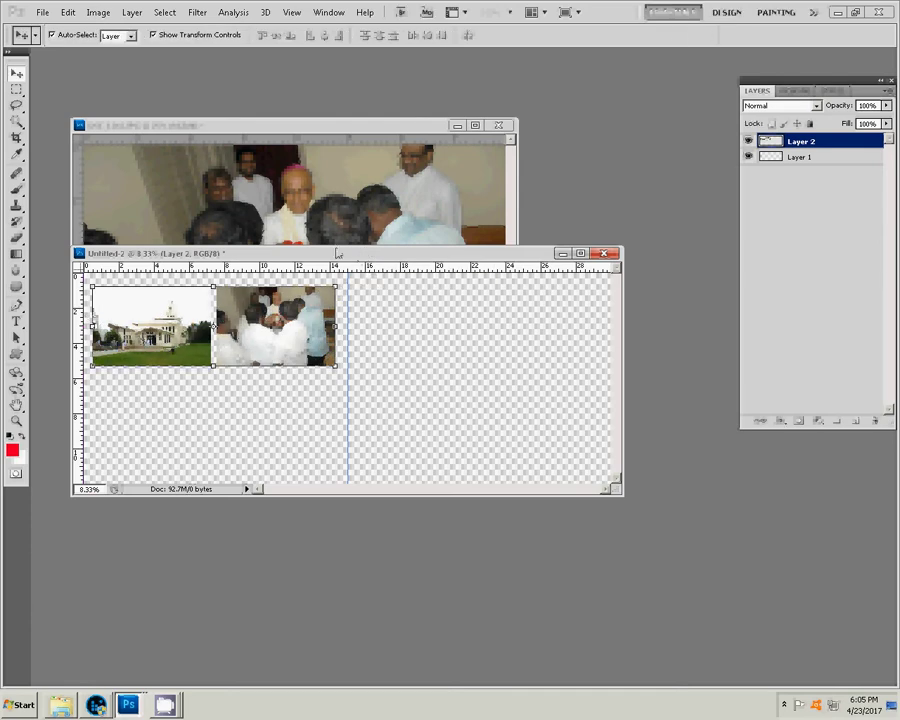
- Close the DSC_1141 photo without saving changes
click(354, 233)
click(502, 126)
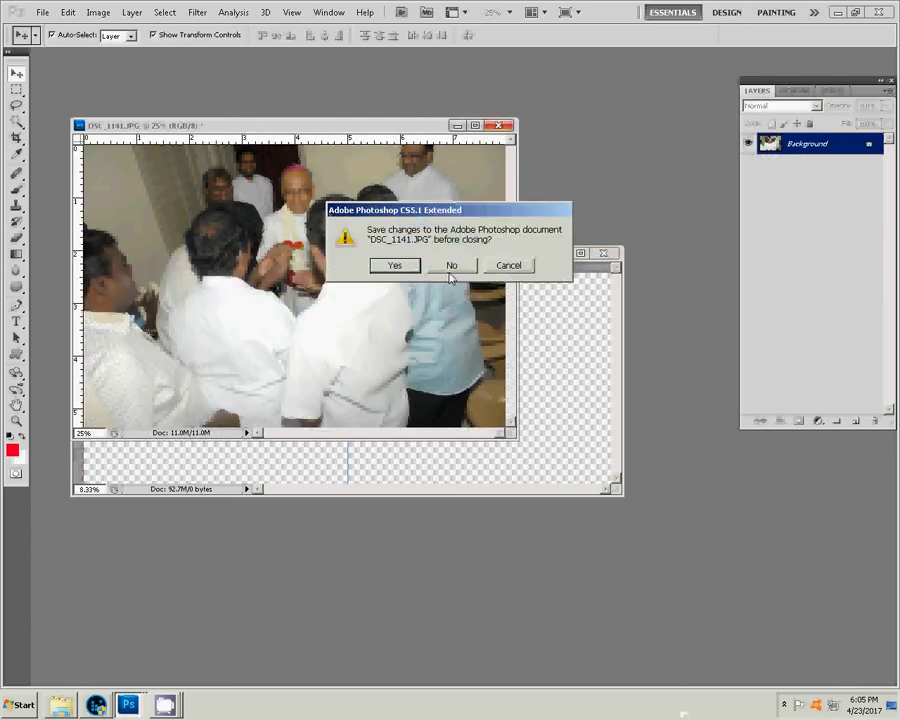
click(450, 265)
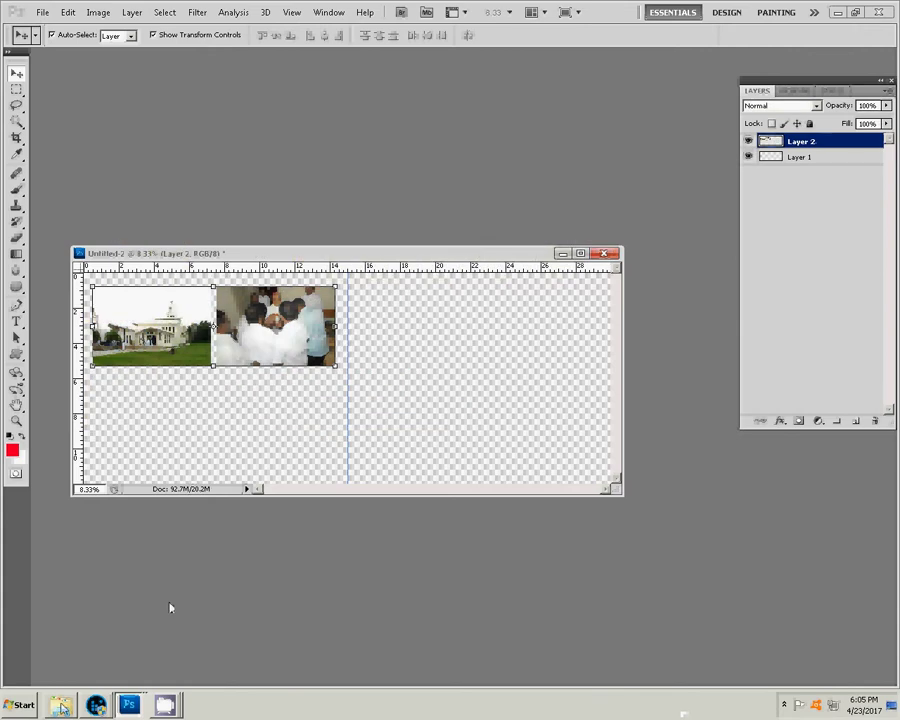
- Pick the DSC_1152 group photo in Explorer and drag it onto Photoshop to open it
click(60, 705)
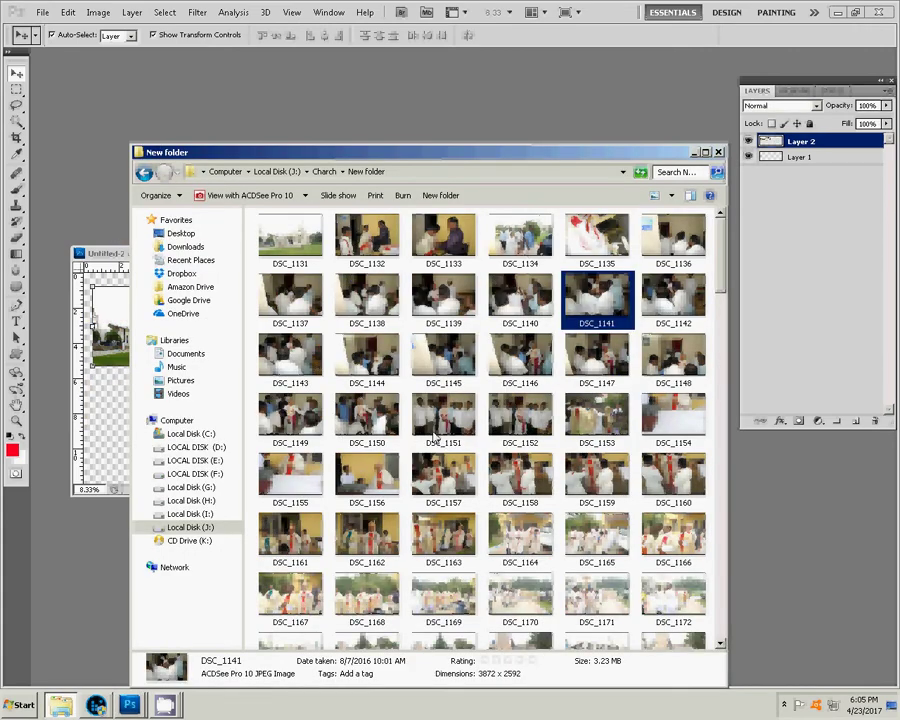
click(522, 420)
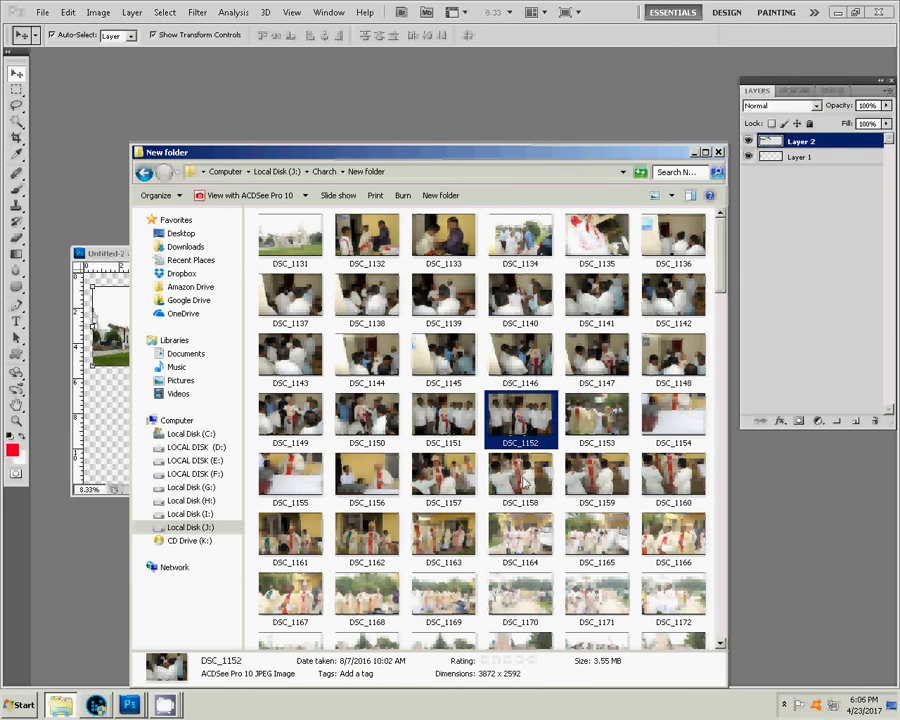
drag(524, 483, 455, 74)
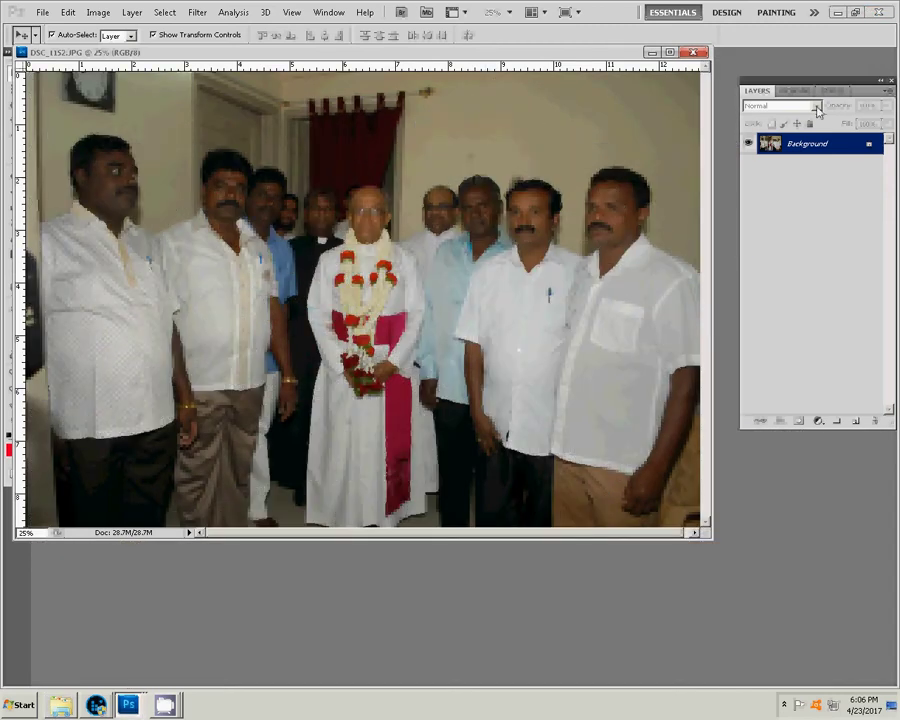
- Show the Actions panel and run the correction action to brighten the photo
drag(815, 96, 82, 672)
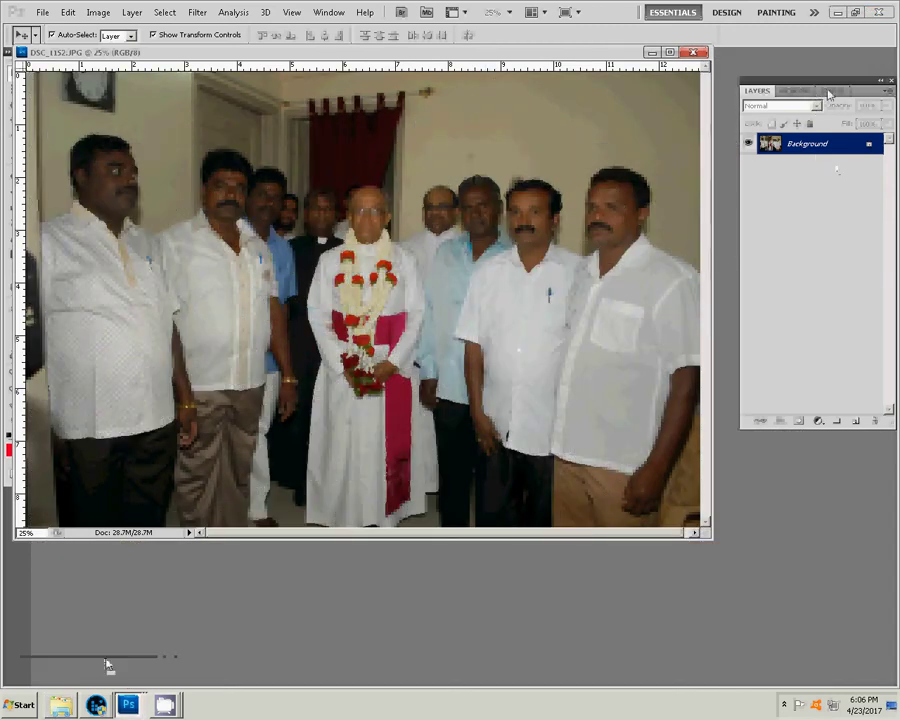
key(alt+F9)
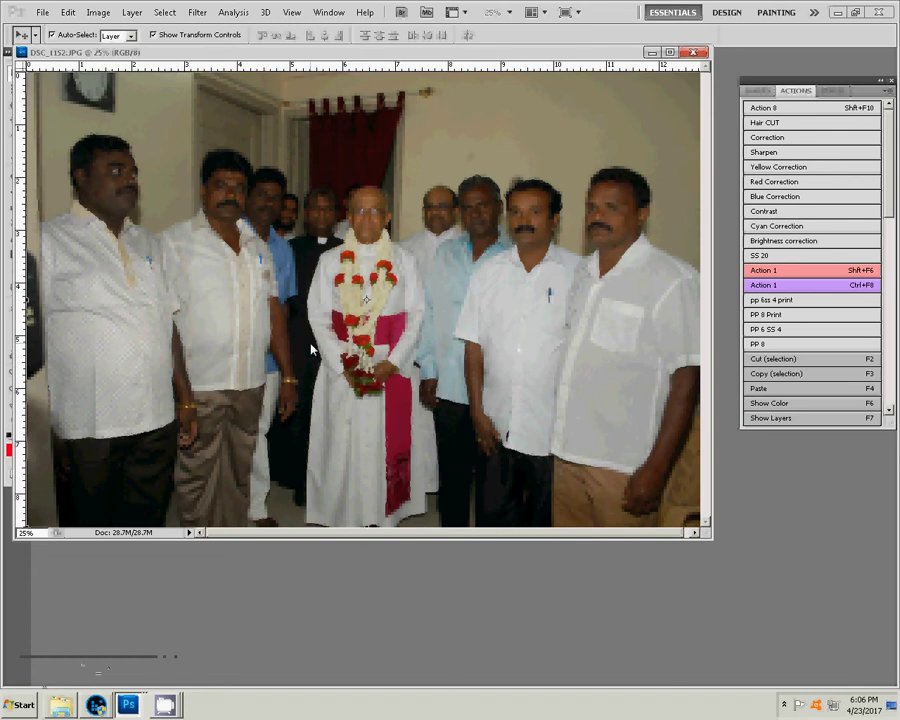
key(shift+F6)
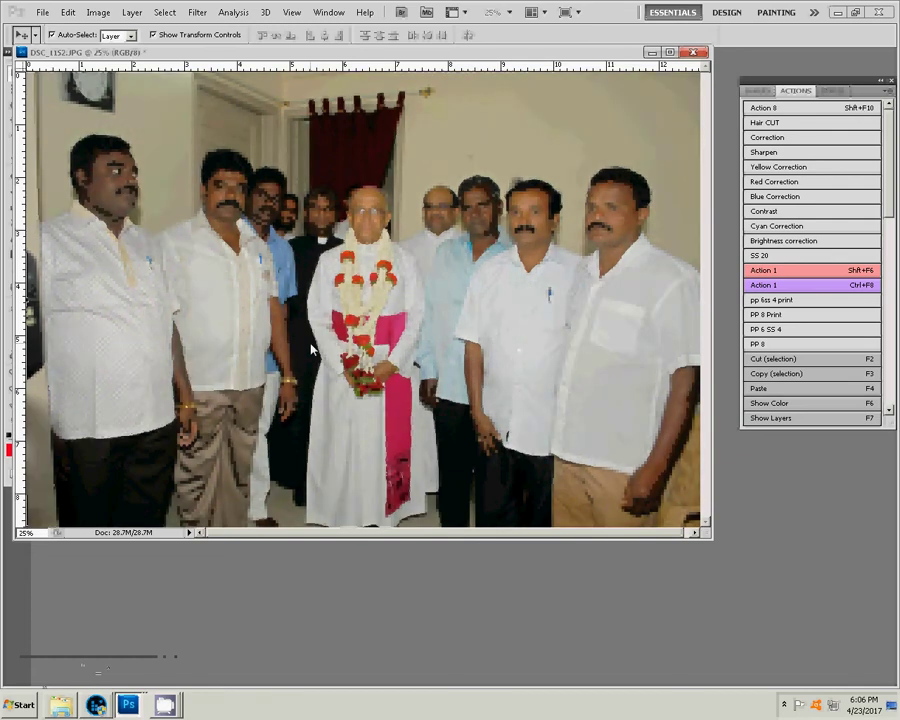
- Resize the DSC_1152 photo to 7 inches wide
right_click(610, 52)
click(635, 75)
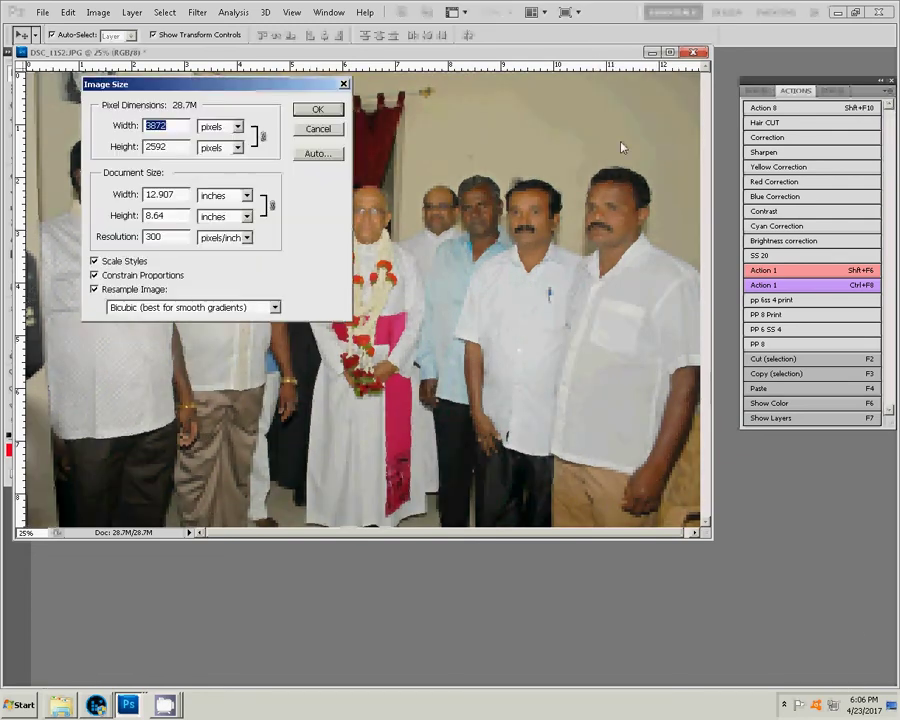
key(Tab)
key(Tab)
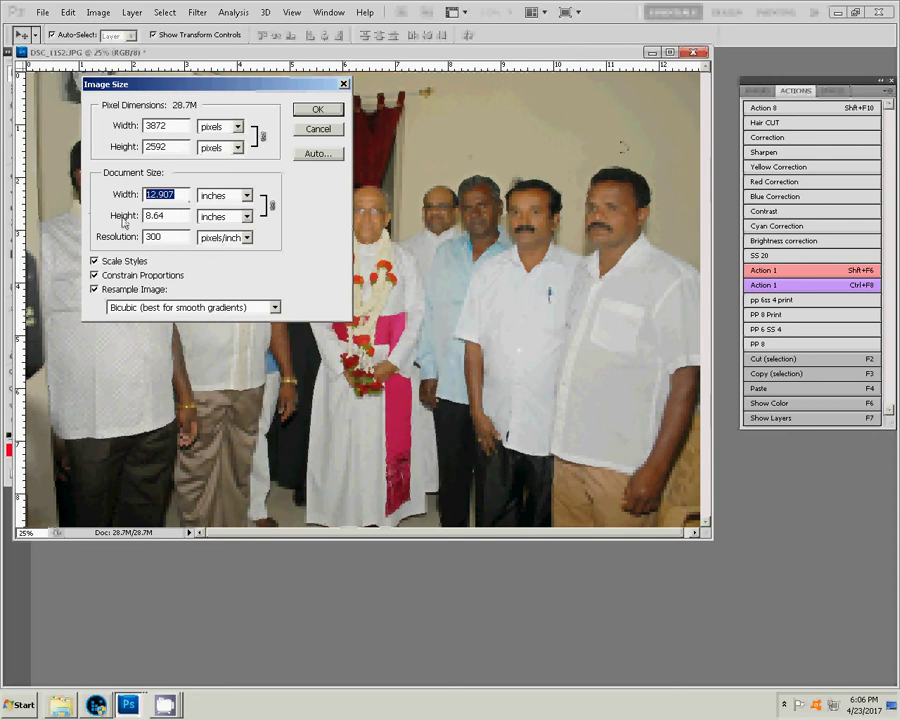
text(7)
key(Return)
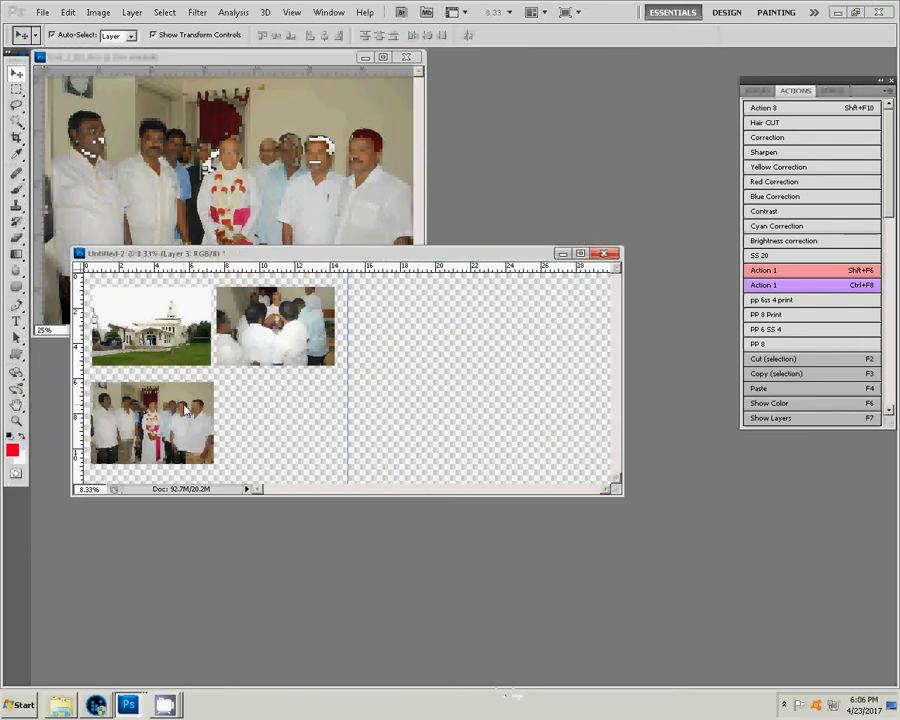
- Close DSC_1152 without saving and return to the Explorer photo folder
click(323, 175)
key(ctrl+w)
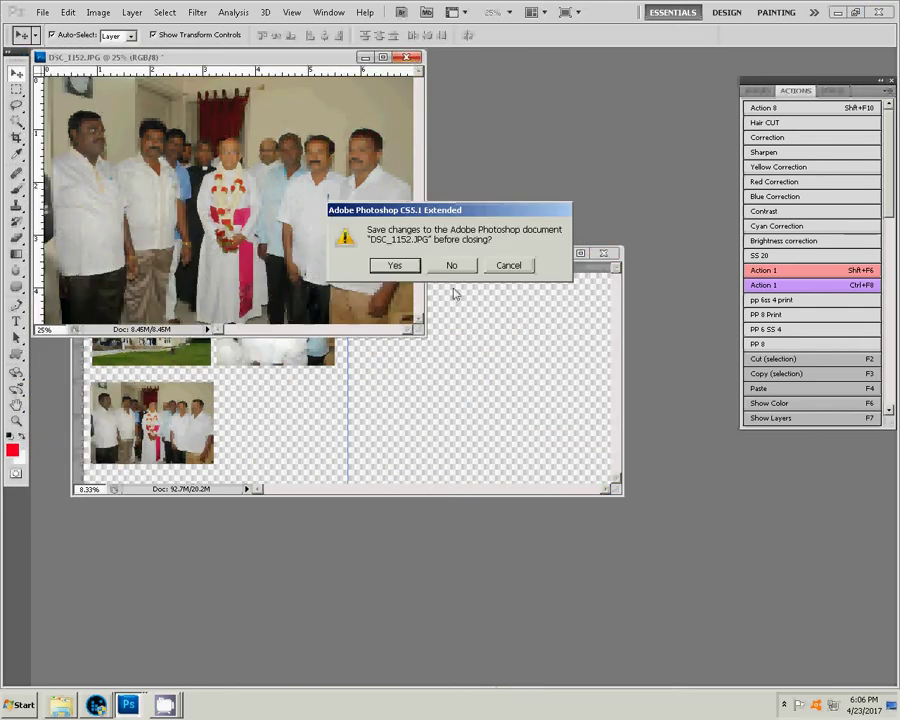
click(452, 265)
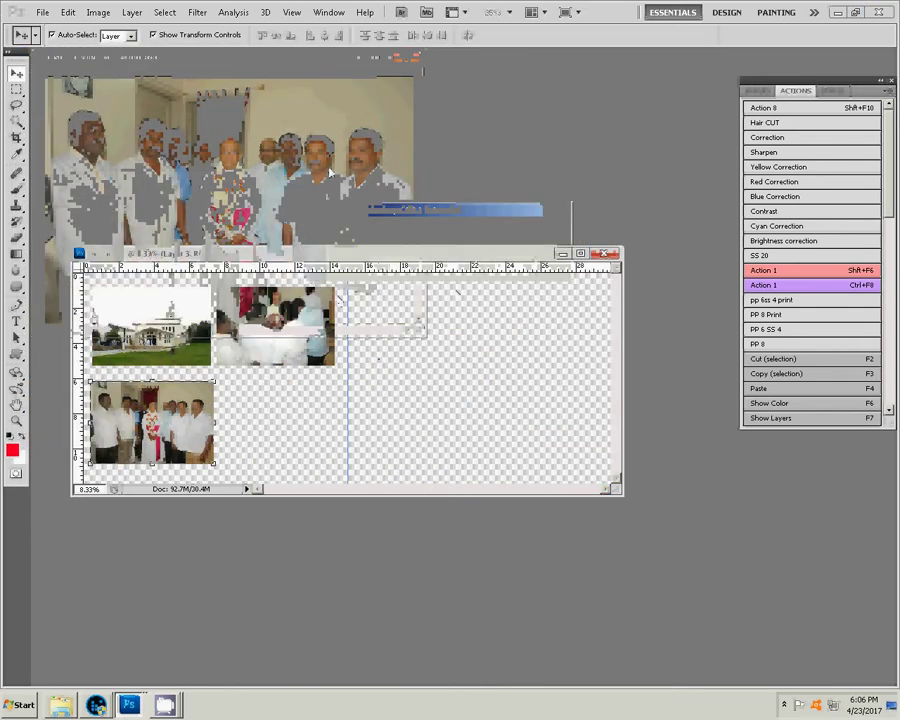
key(alt+Tab)
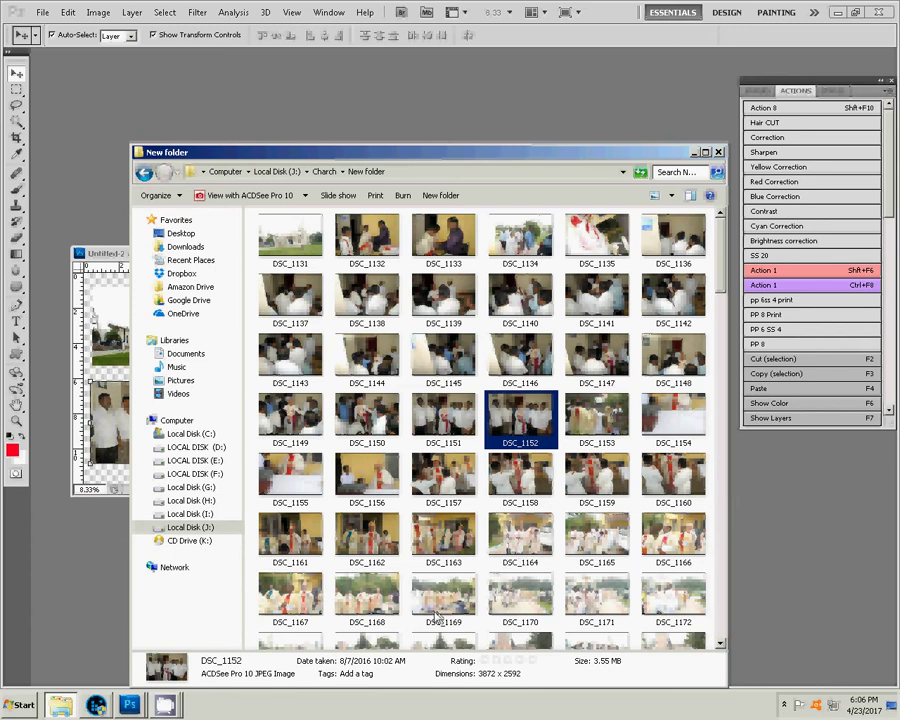
- Select the DSC_1170 procession photo thumbnail in the folder
click(549, 600)
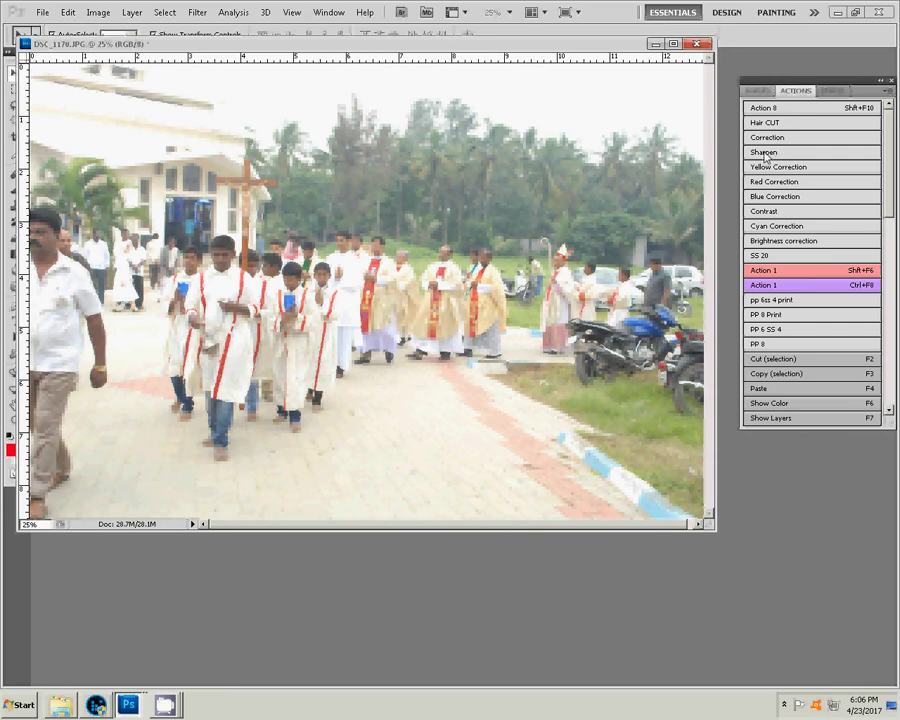
- Sharpen DSC_1170 and resize it to 7 inches wide
click(764, 155)
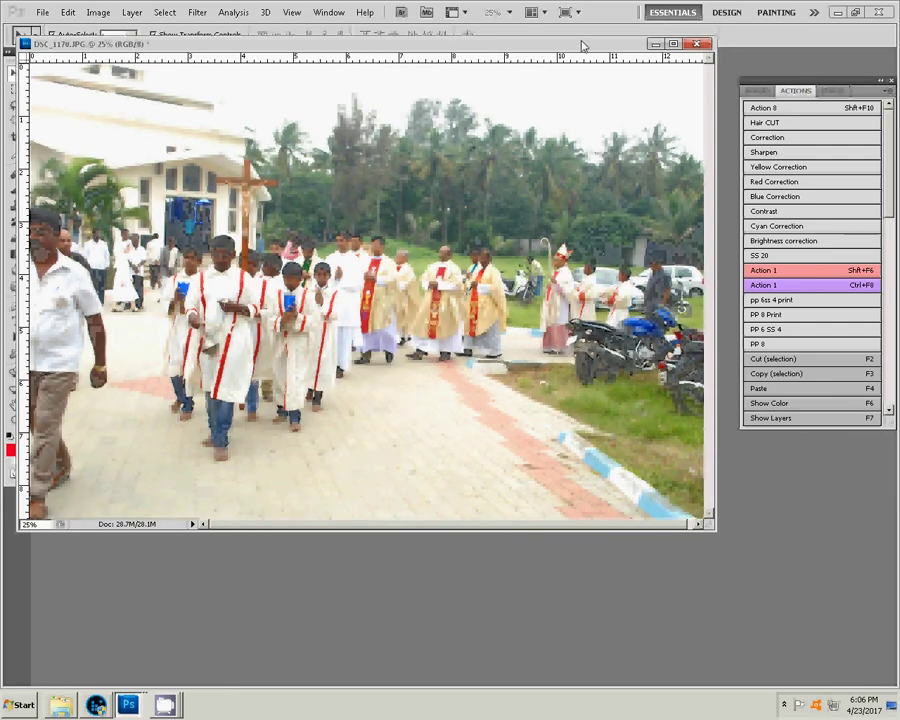
right_click(583, 46)
click(612, 62)
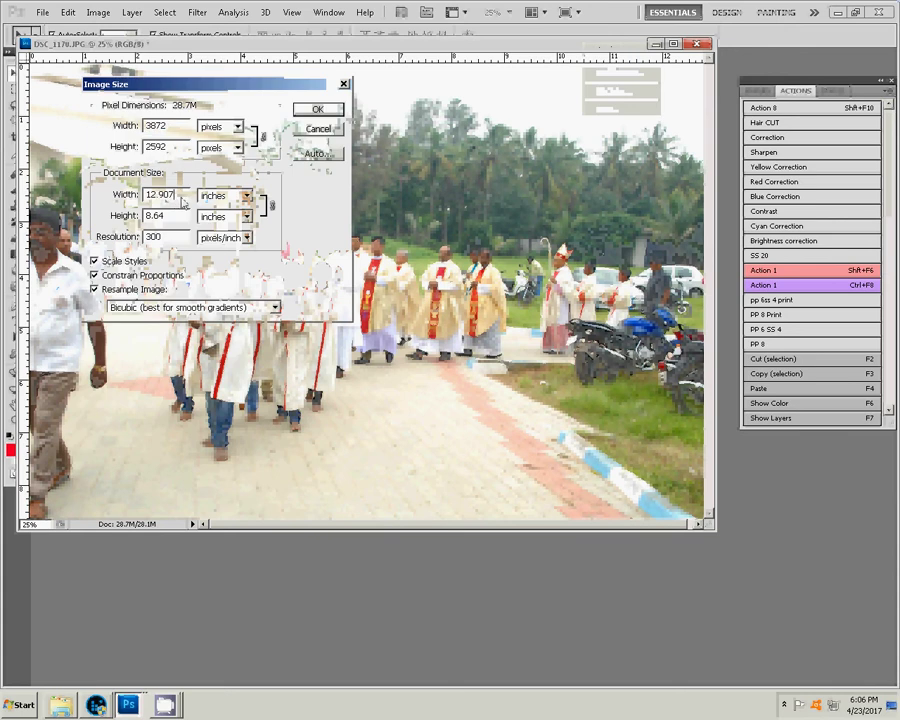
text(7)
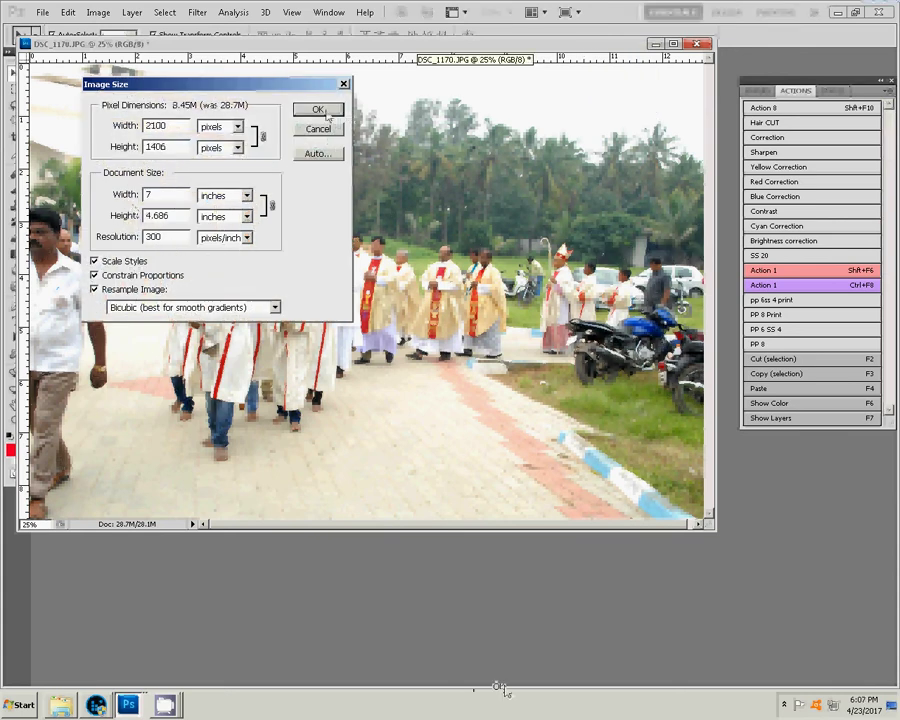
click(318, 110)
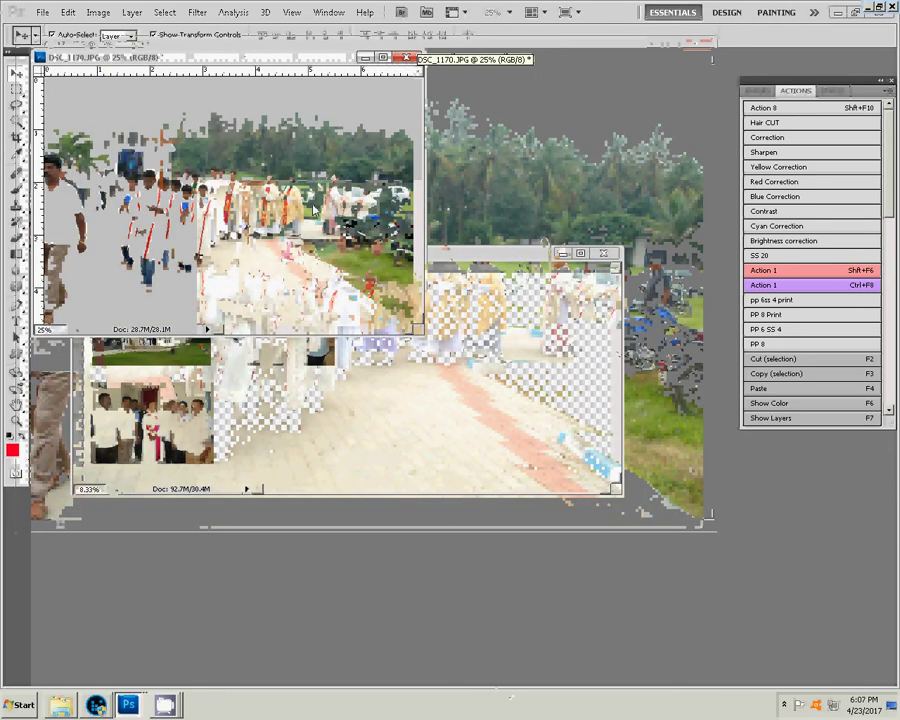
- Fit the procession photo into the lower-right grid slot and merge the four photo layers
drag(480, 347, 311, 404)
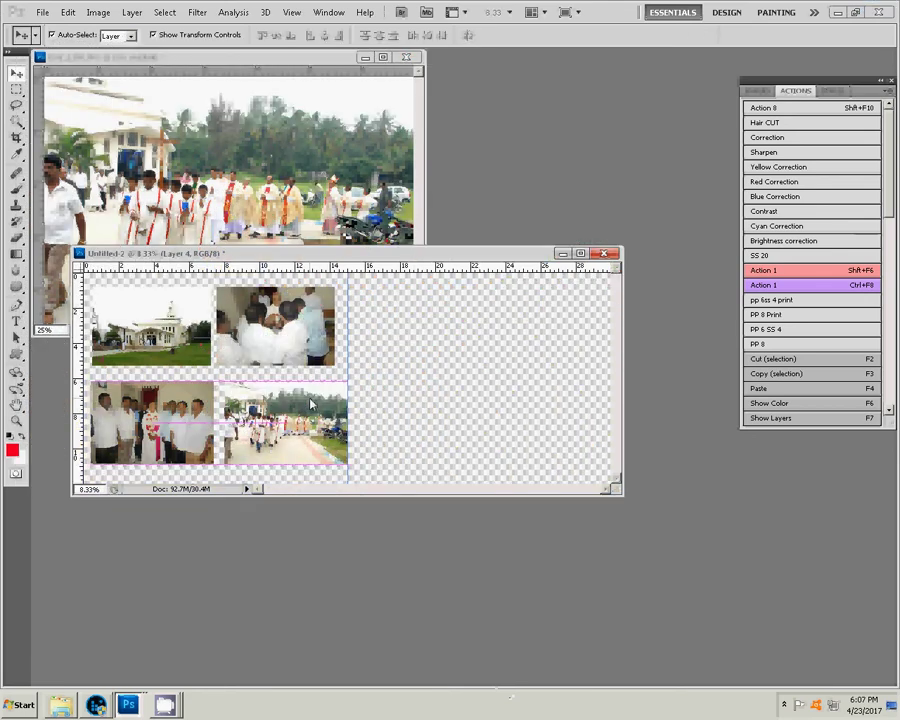
key(Return)
click(171, 403)
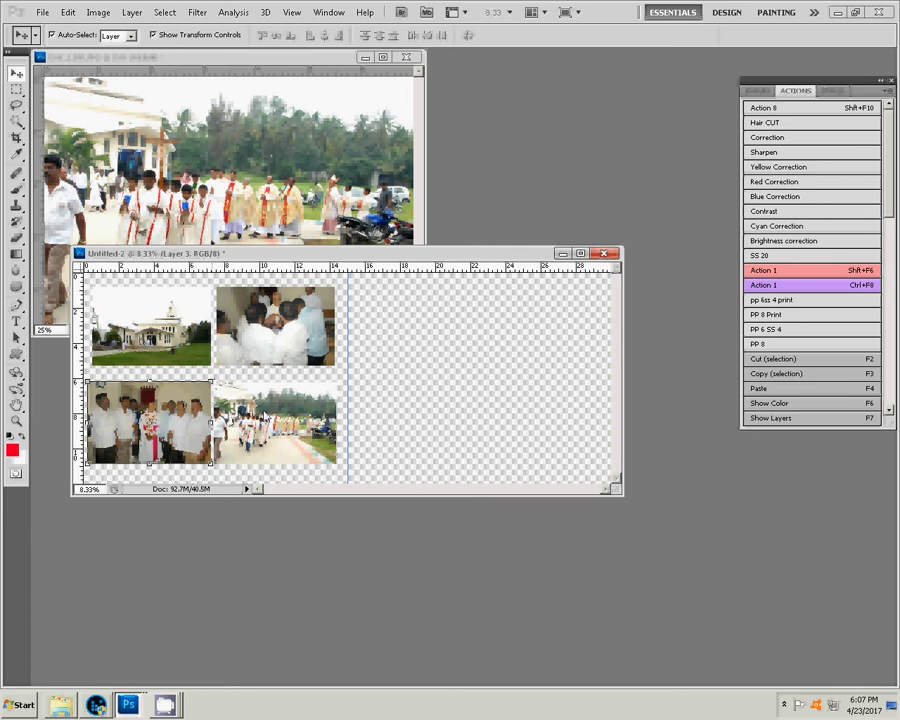
drag(171, 403, 168, 403)
click(304, 418)
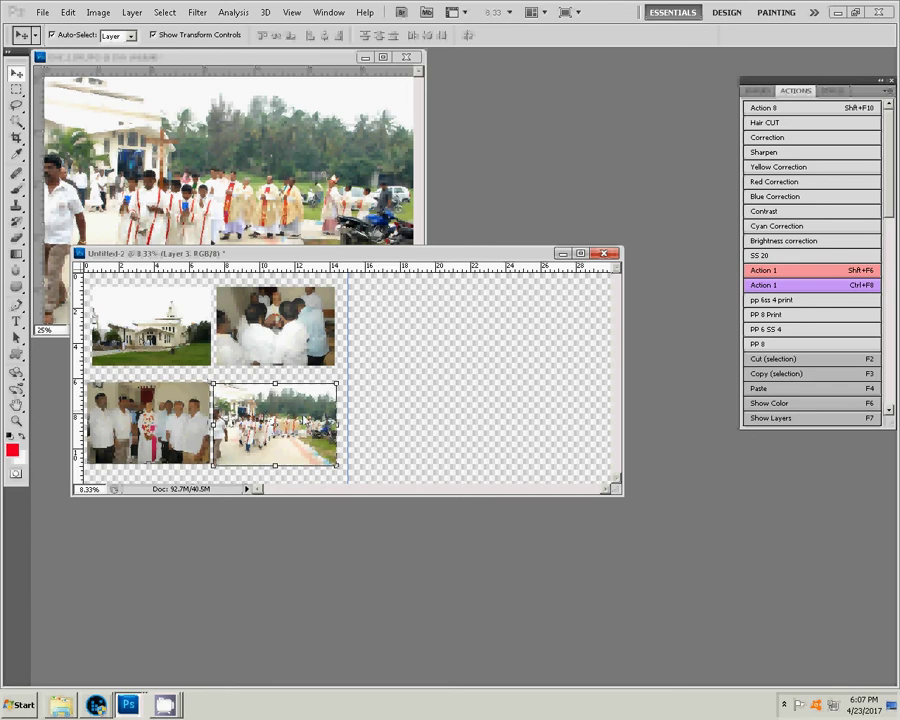
drag(304, 418, 306, 418)
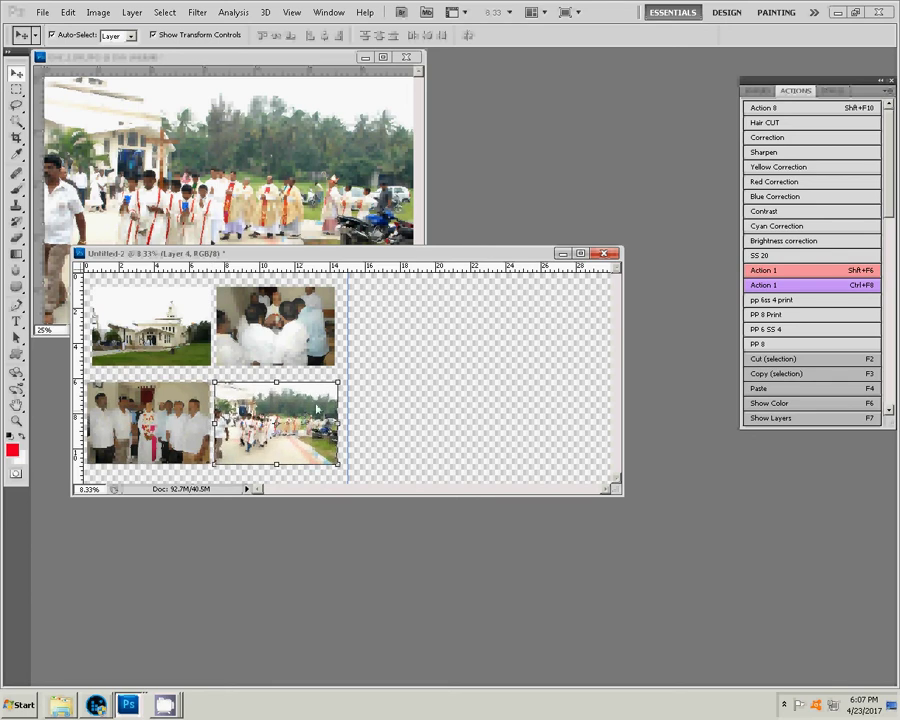
click(124, 409)
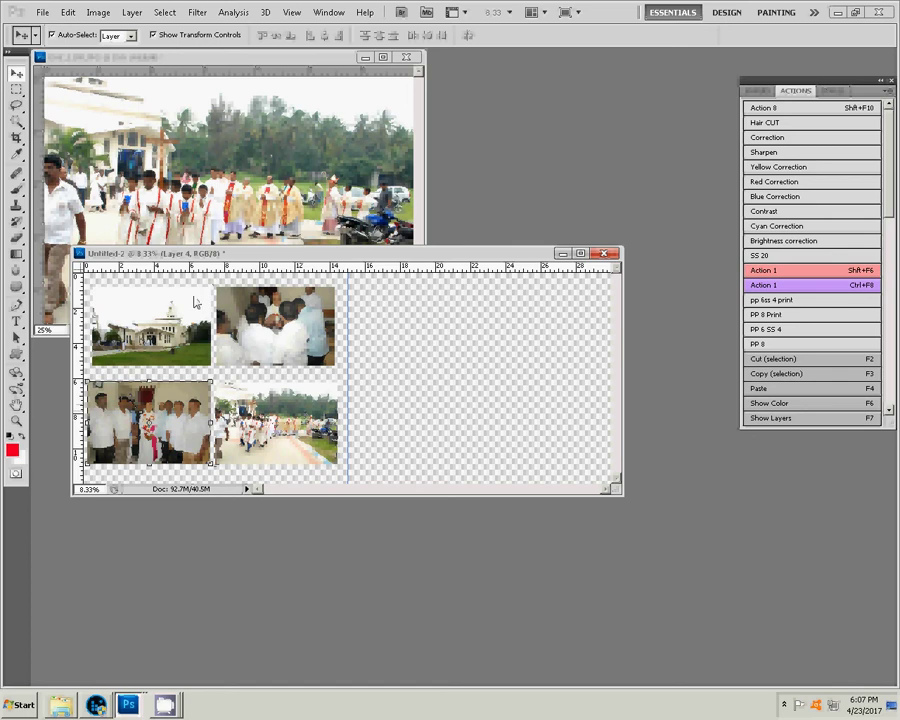
key(ctrl+e)
- Add a Stroke effect to the photo grid using the Red, Green gradient fill
key(F7)
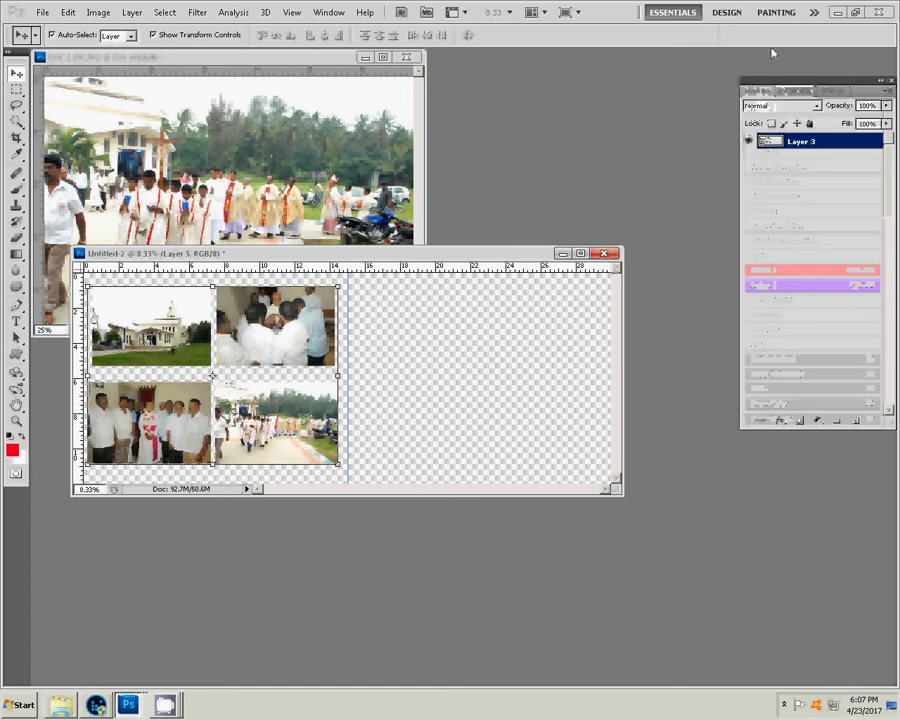
click(781, 421)
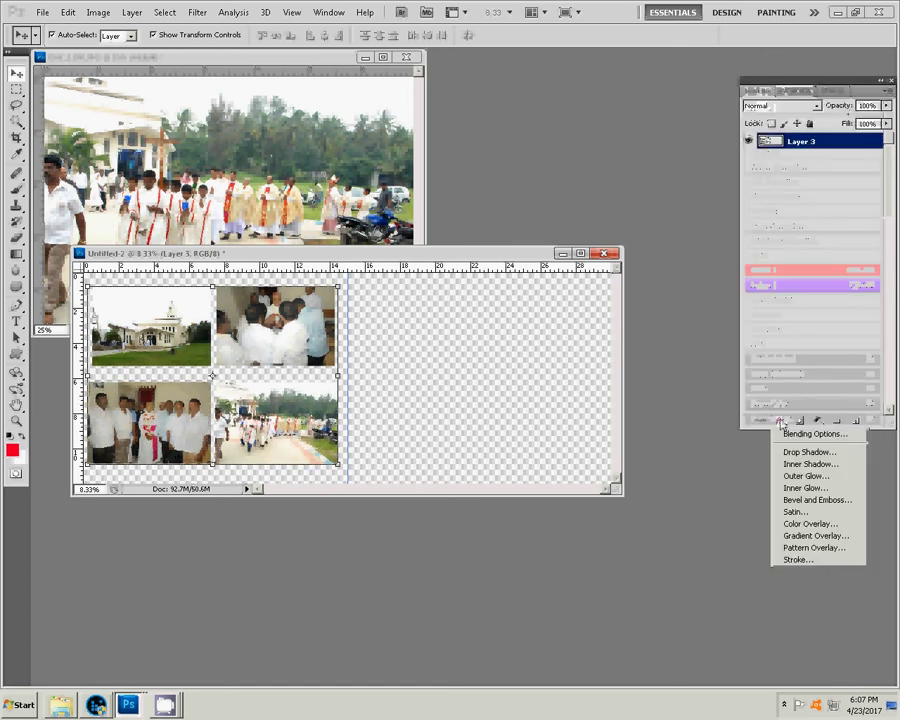
click(797, 560)
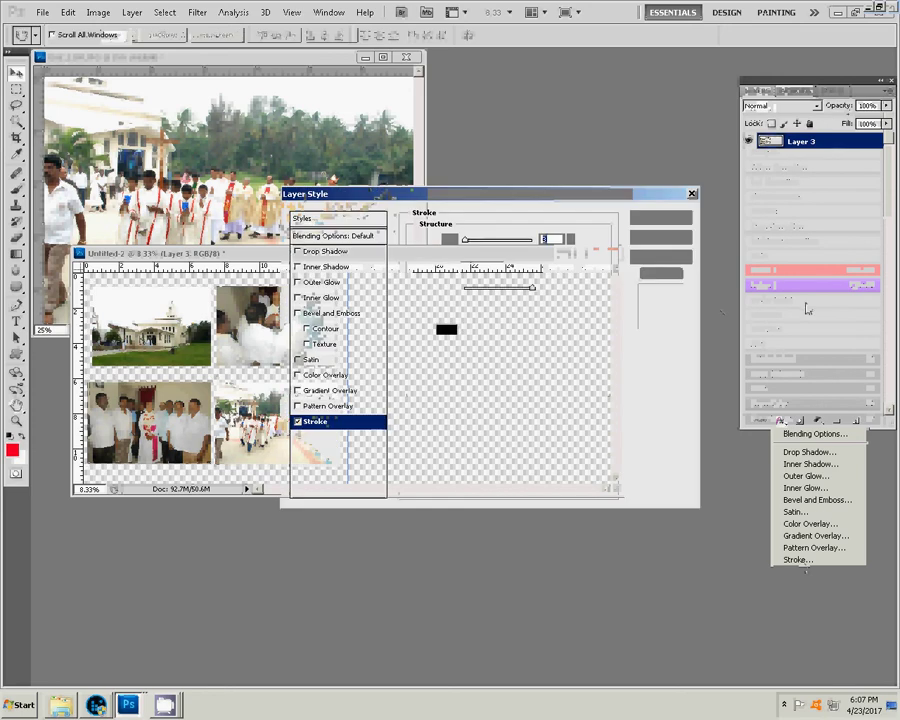
click(472, 310)
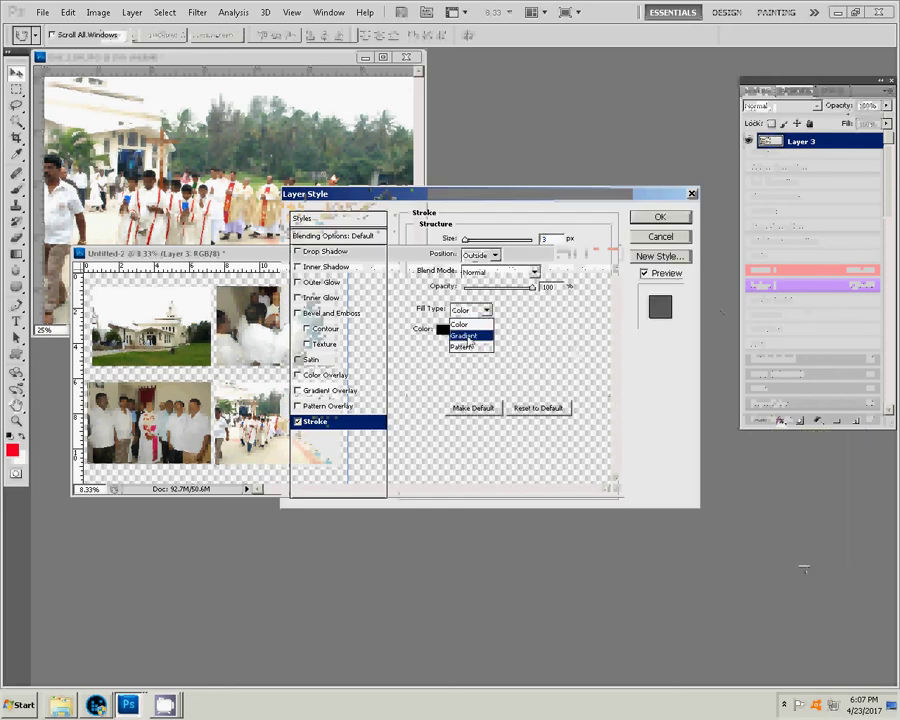
click(468, 333)
click(477, 333)
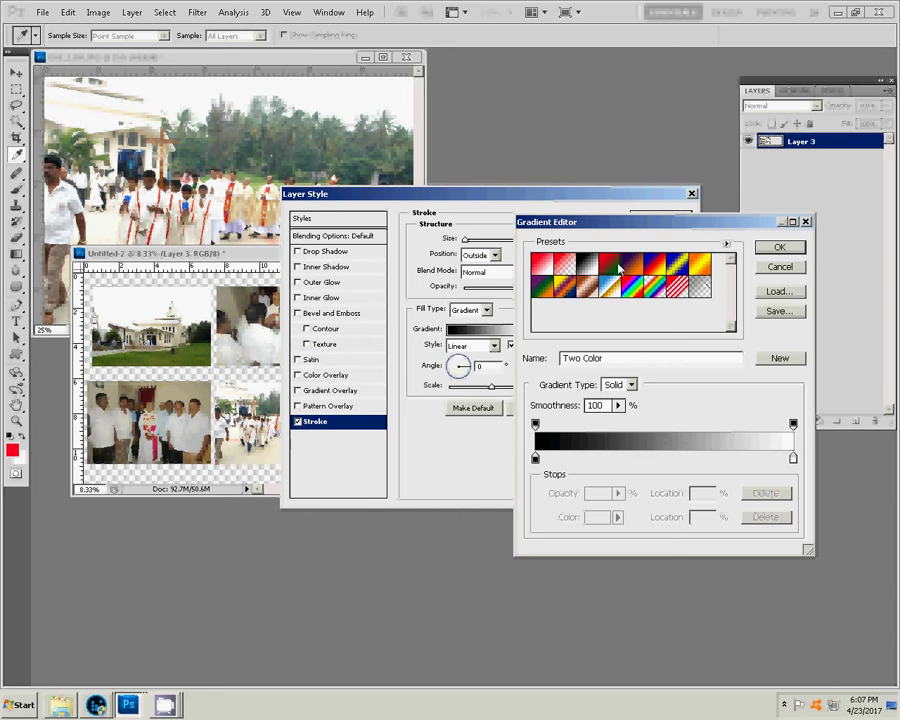
click(610, 263)
click(795, 252)
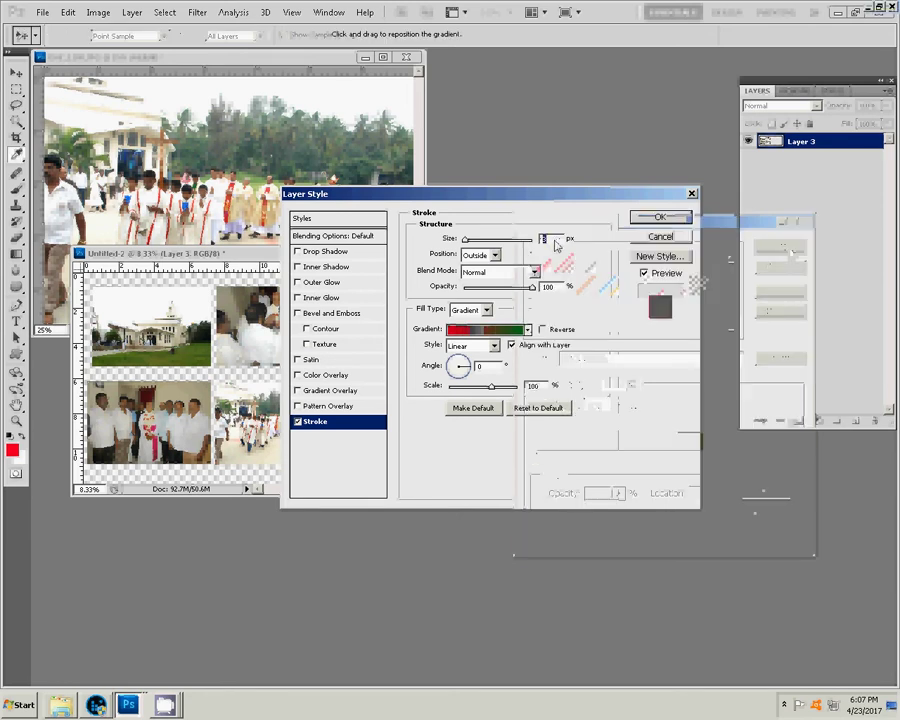
- Set the stroke size to 22 px, apply it, and close DSC_1170.JPG
drag(465, 241, 479, 241)
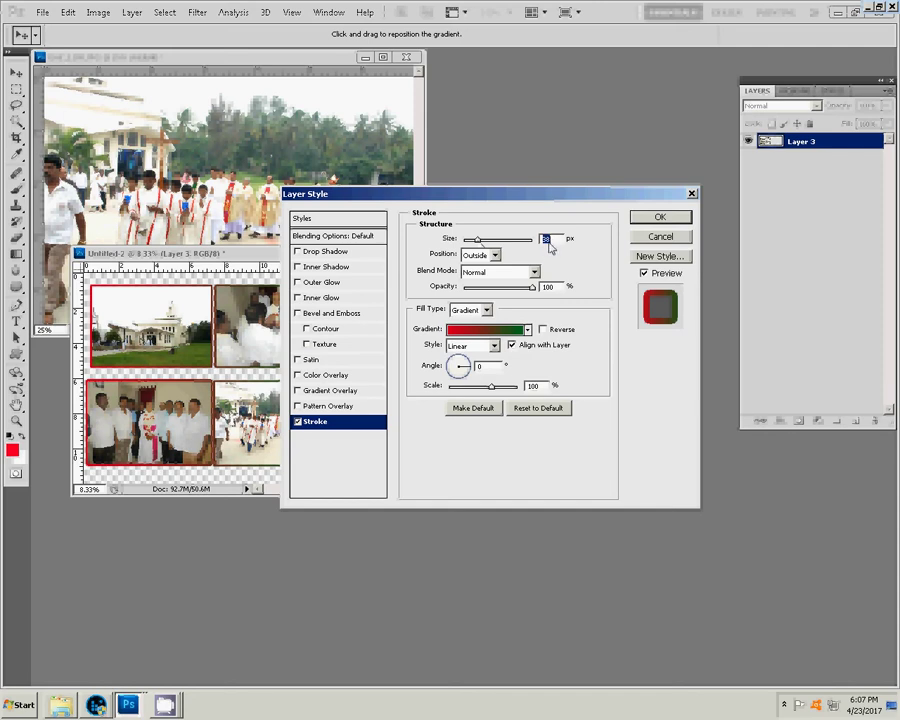
text(22)
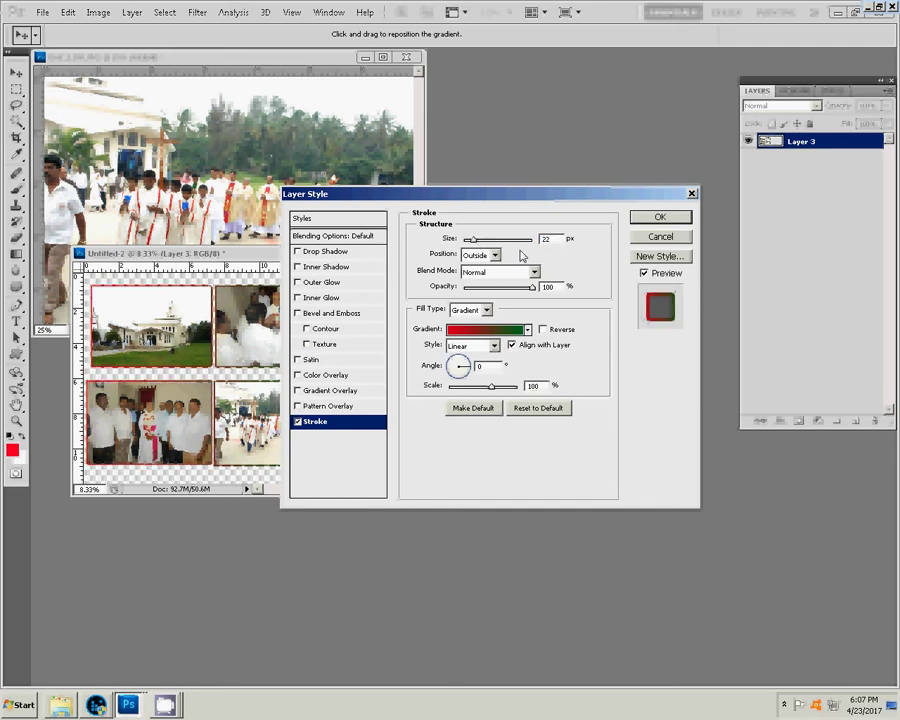
click(660, 217)
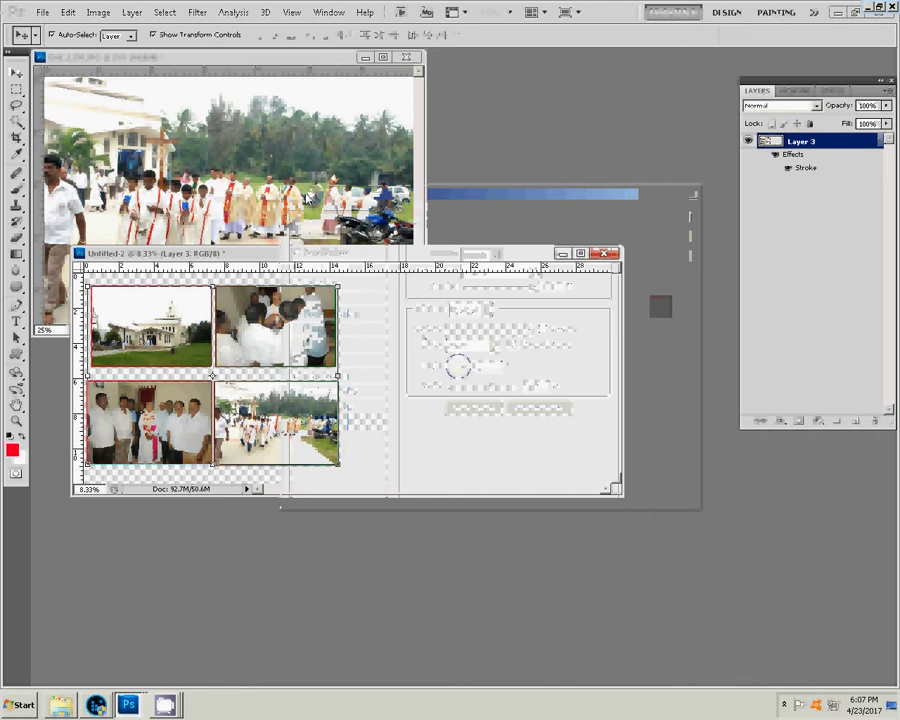
key(ctrl+Tab)
key(ctrl+w)
- Discard DSC_1170's changes, then open DSC_1174 from the church folder in ACDSee Quick View
click(445, 268)
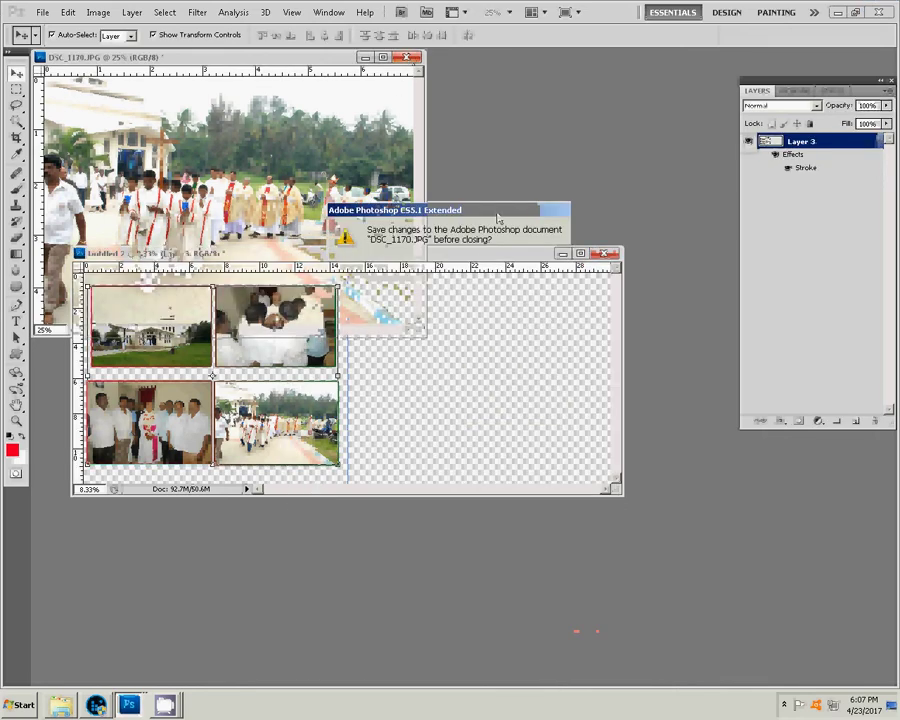
click(61, 705)
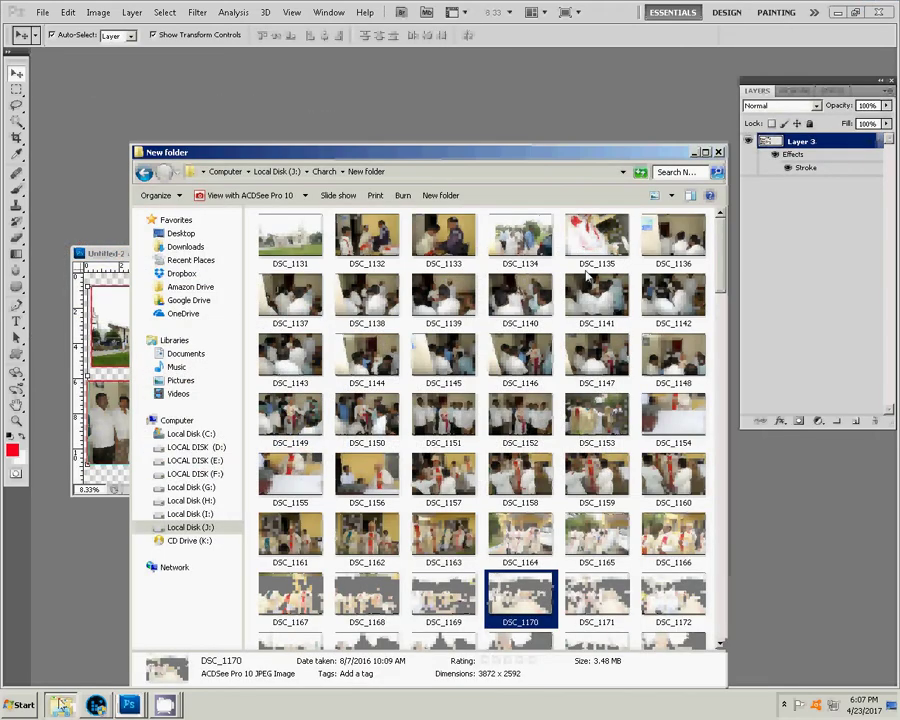
click(722, 645)
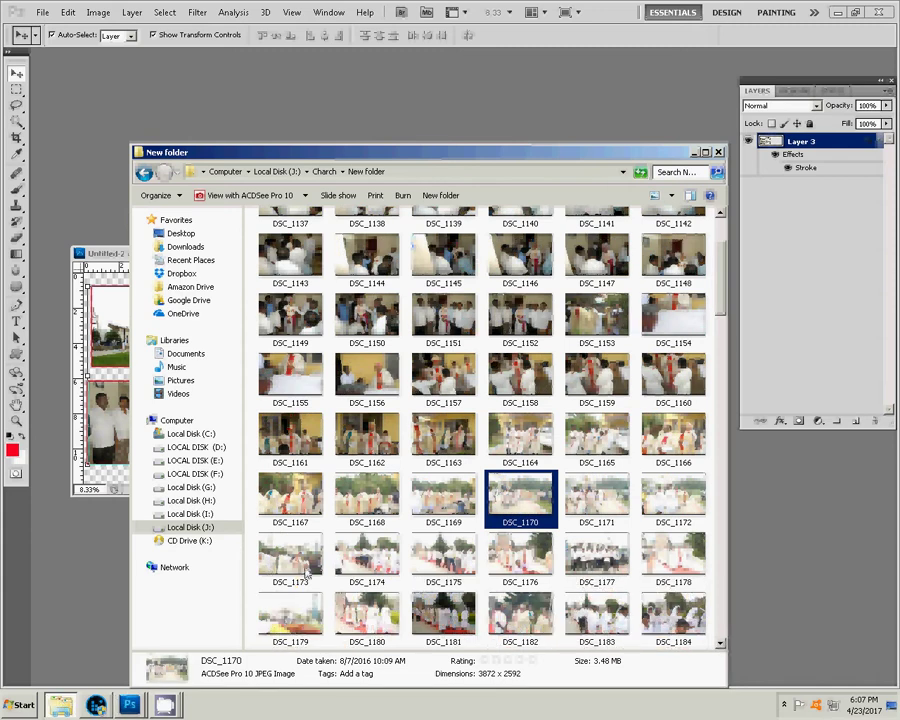
click(358, 560)
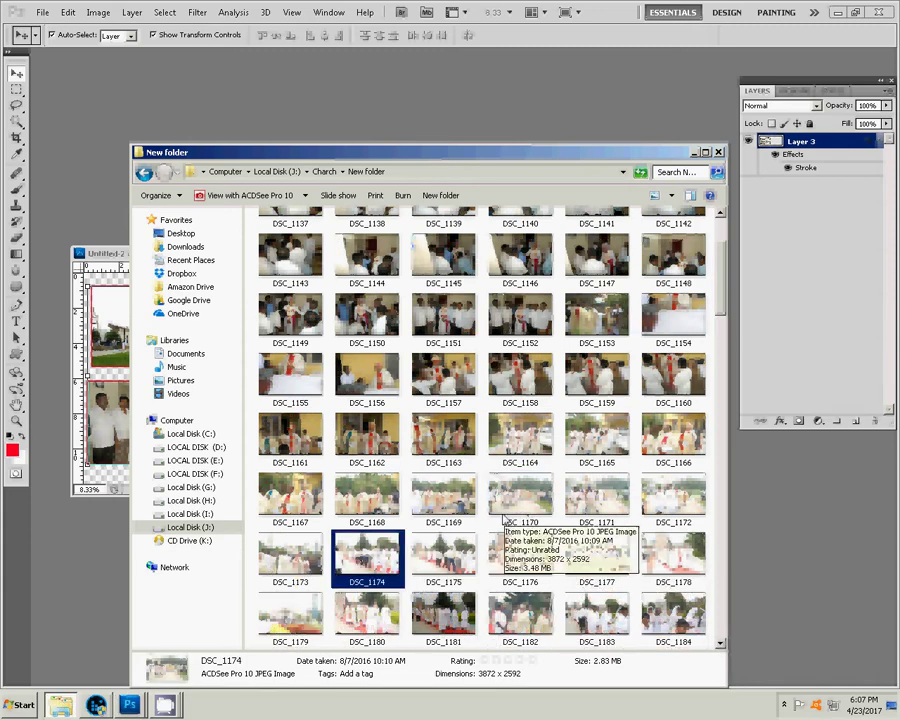
mouse_move(520, 494)
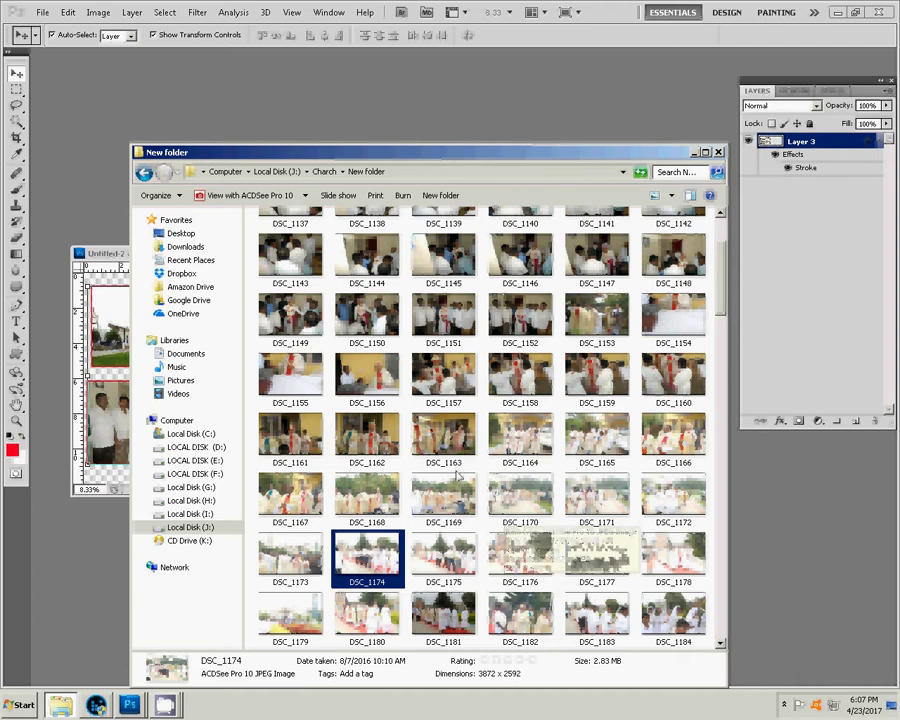
double_click(359, 567)
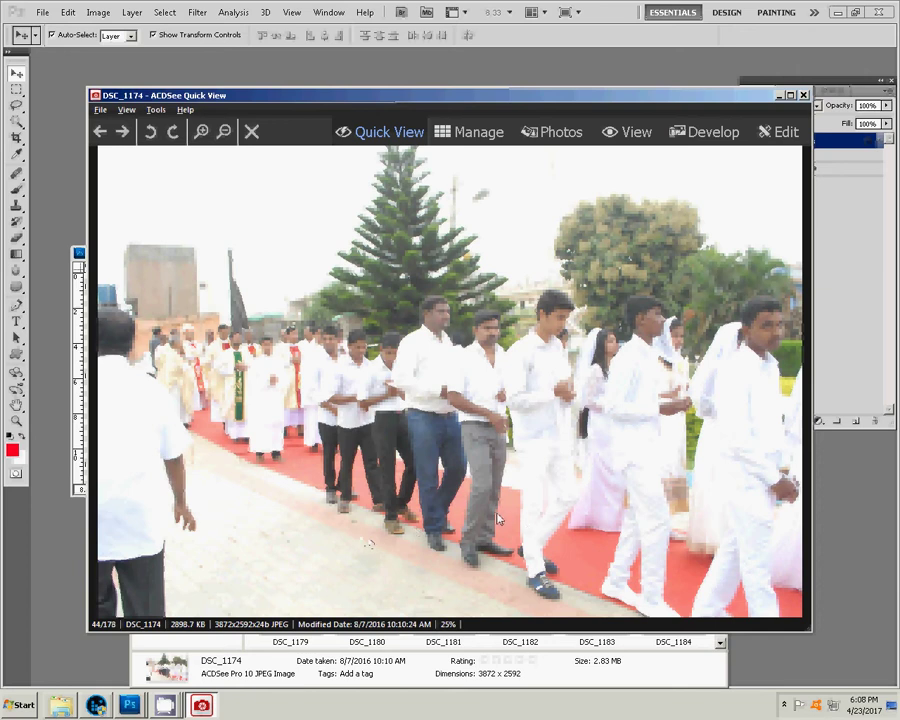
- Scroll through the church photos in ACDSee Quick View
scroll(491, 518, down, 1)
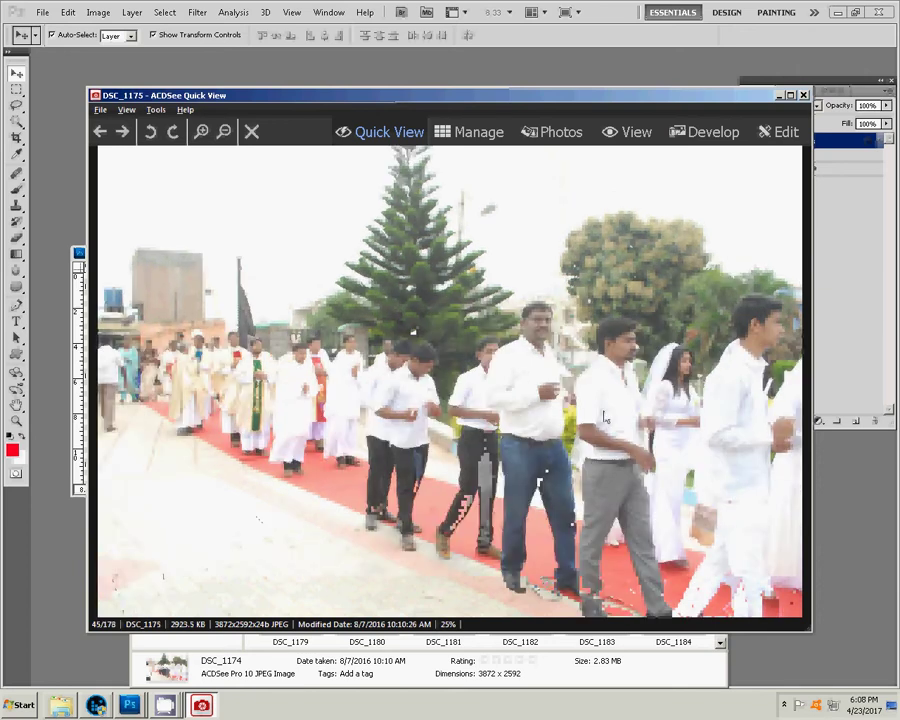
scroll(588, 437, down, 1)
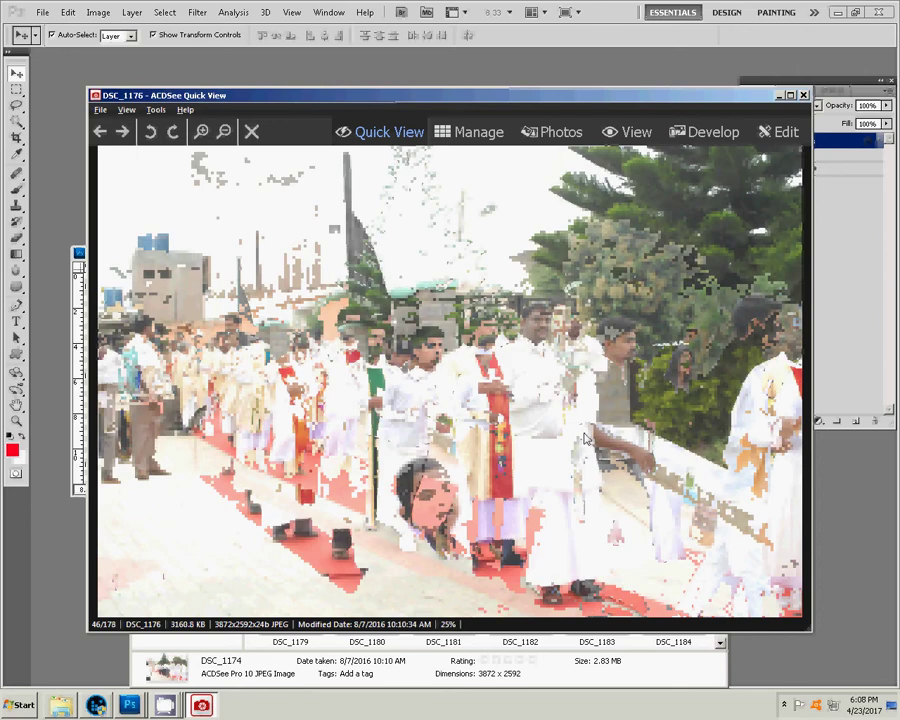
scroll(588, 437, down, 1)
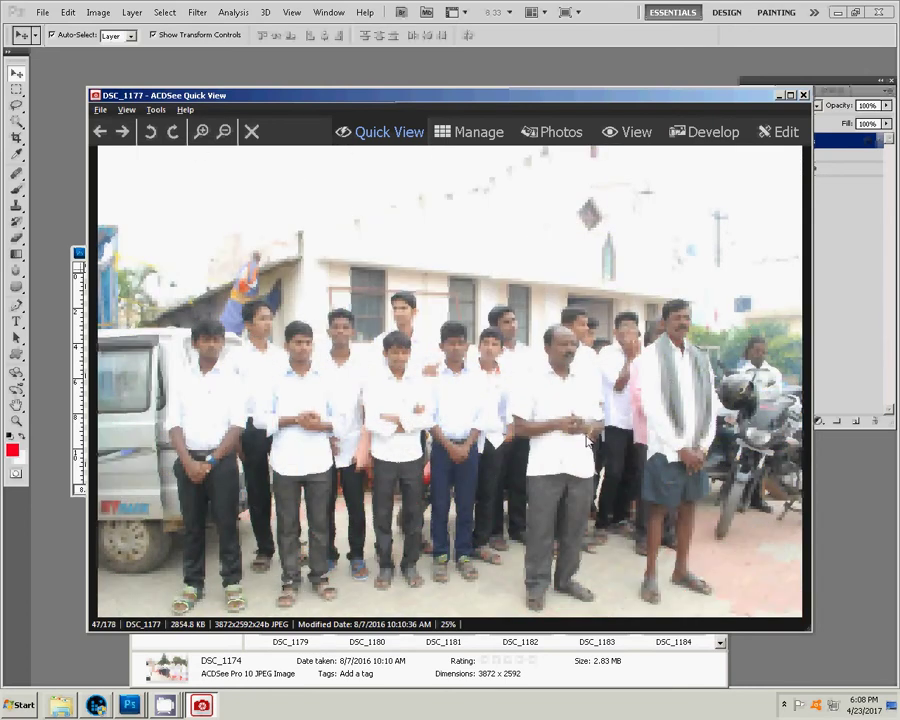
scroll(590, 443, down, 1)
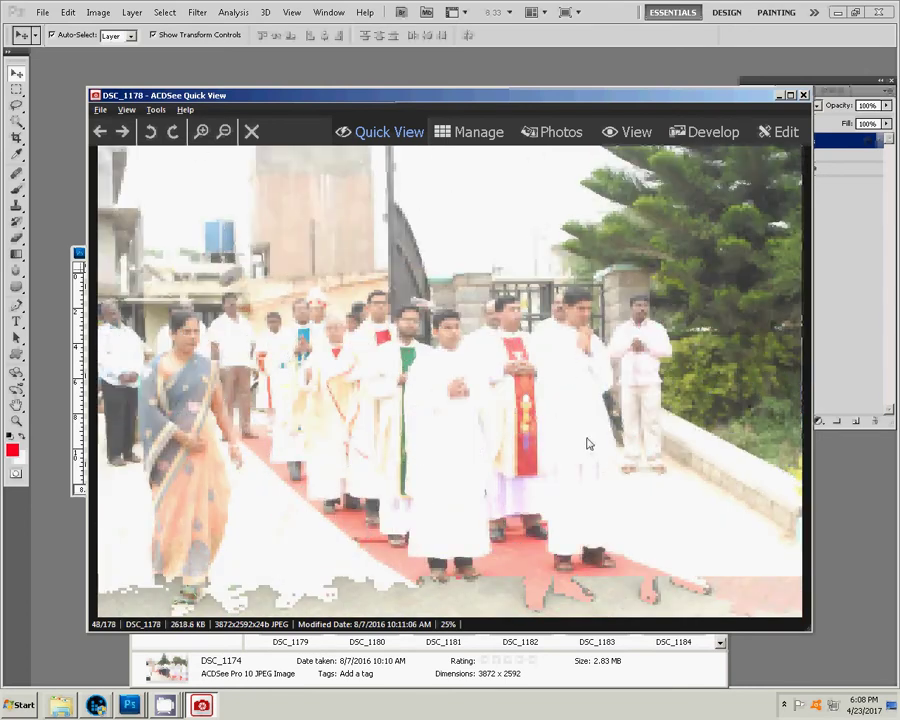
scroll(588, 443, down, 2)
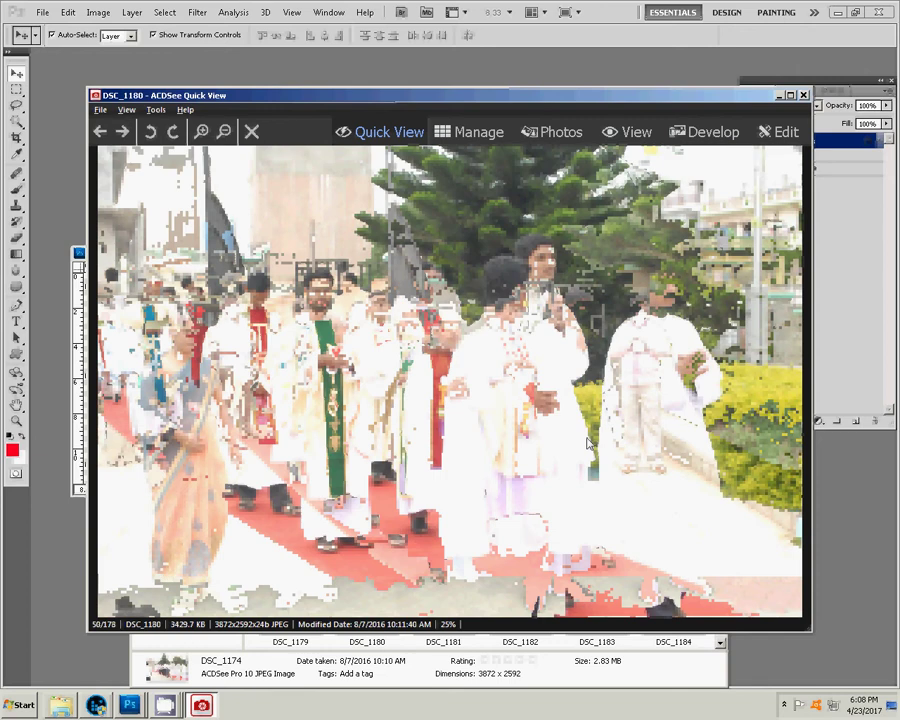
scroll(588, 443, down, 1)
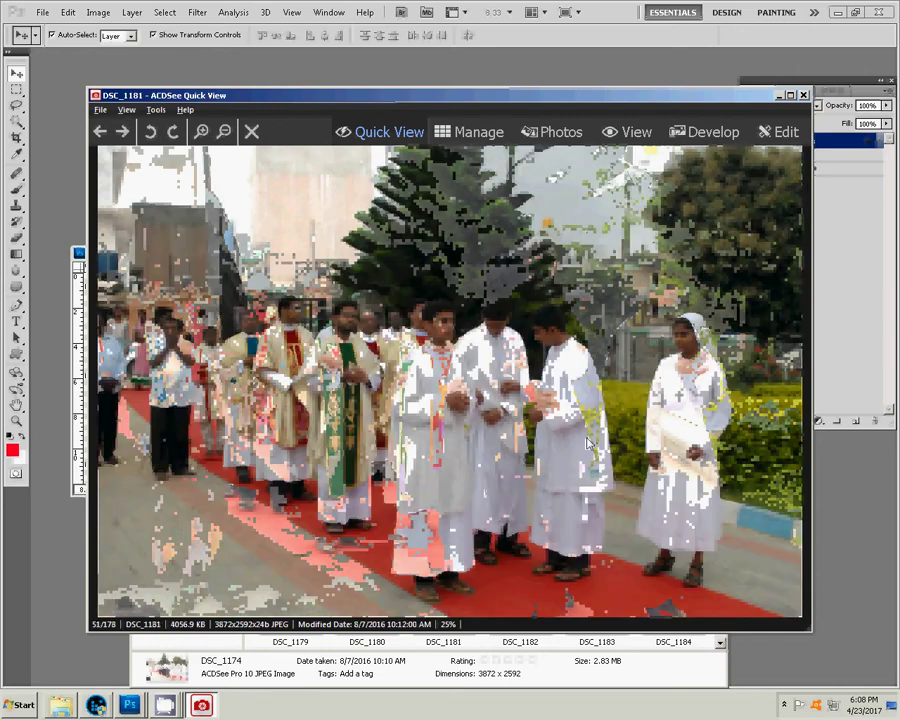
scroll(588, 443, down, 1)
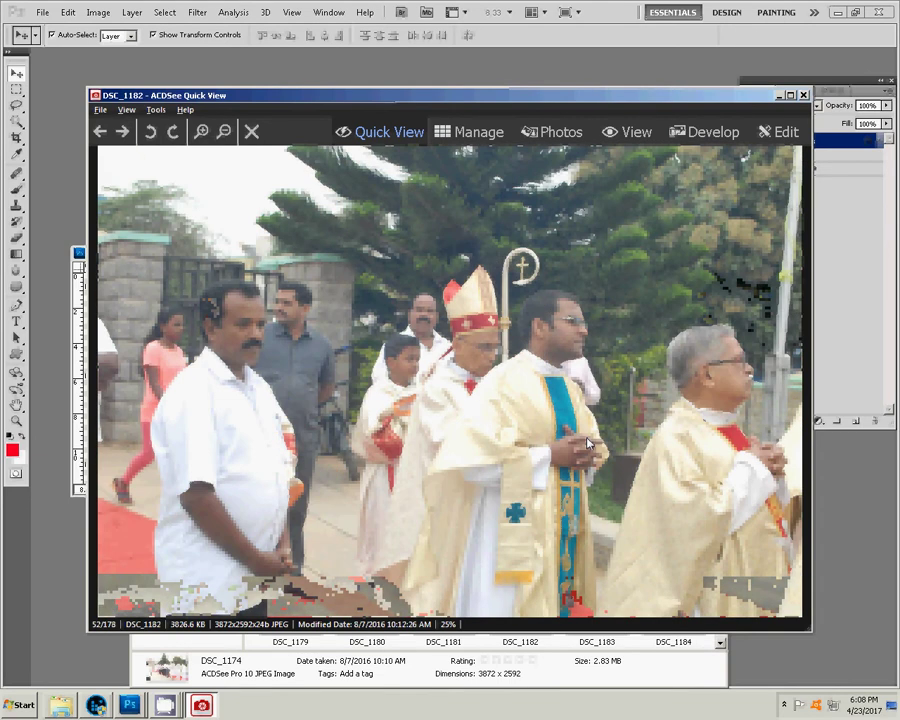
scroll(588, 443, down, 1)
scroll(588, 443, down, 1)
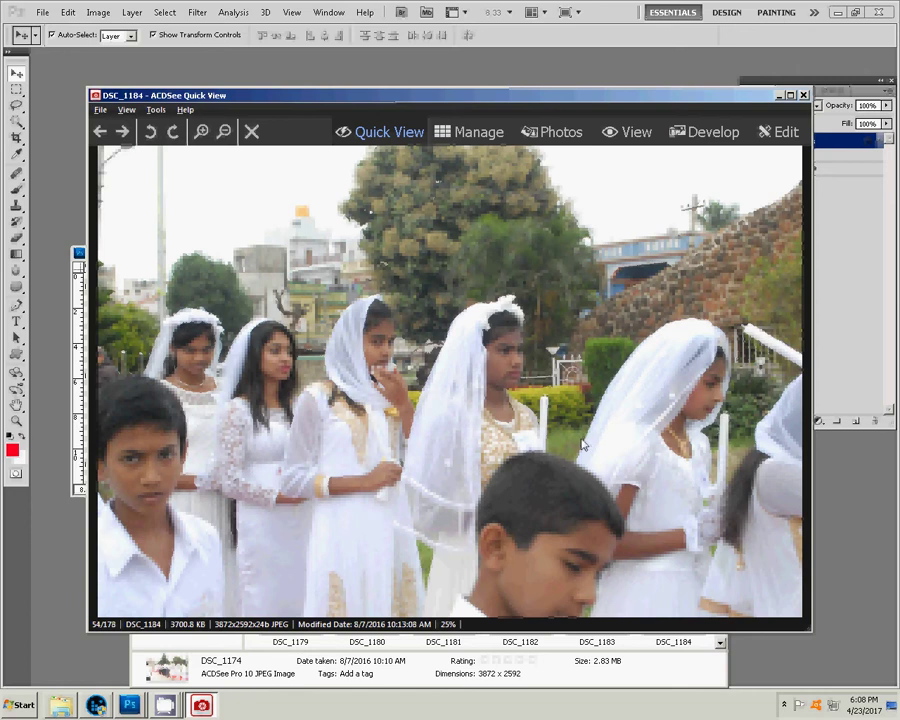
scroll(583, 444, down, 1)
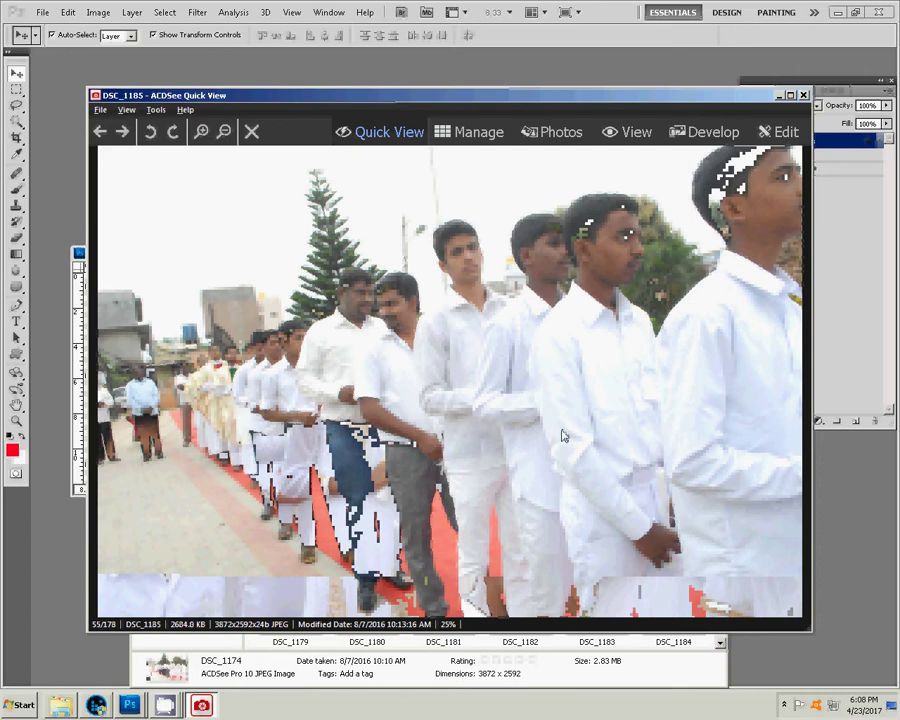
scroll(562, 436, down, 1)
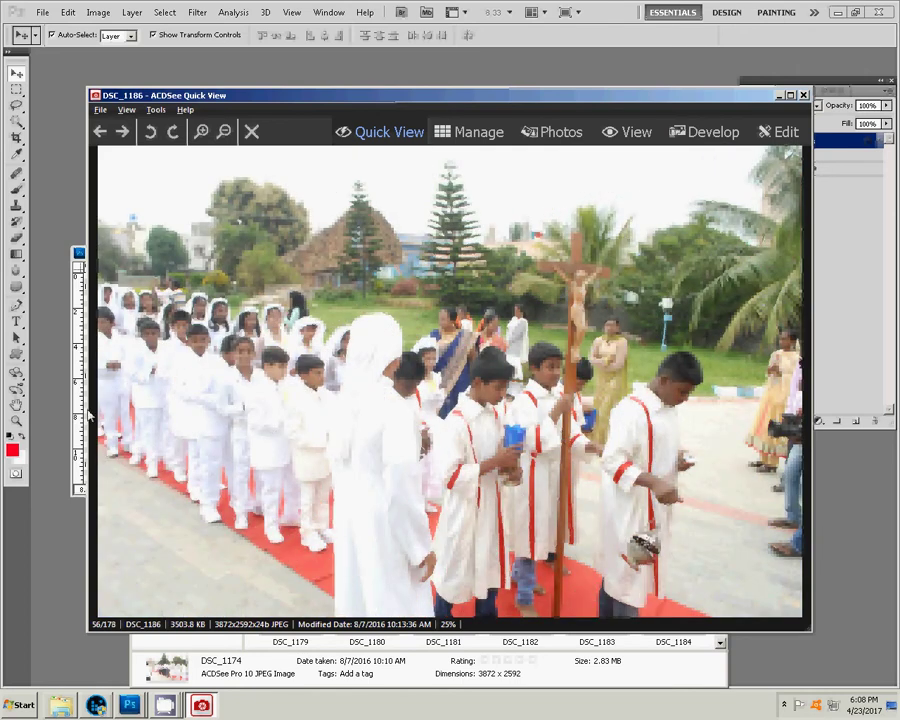
- Zoom in and pan around the photo, advance to DSC_1187, and close the viewer
click(202, 131)
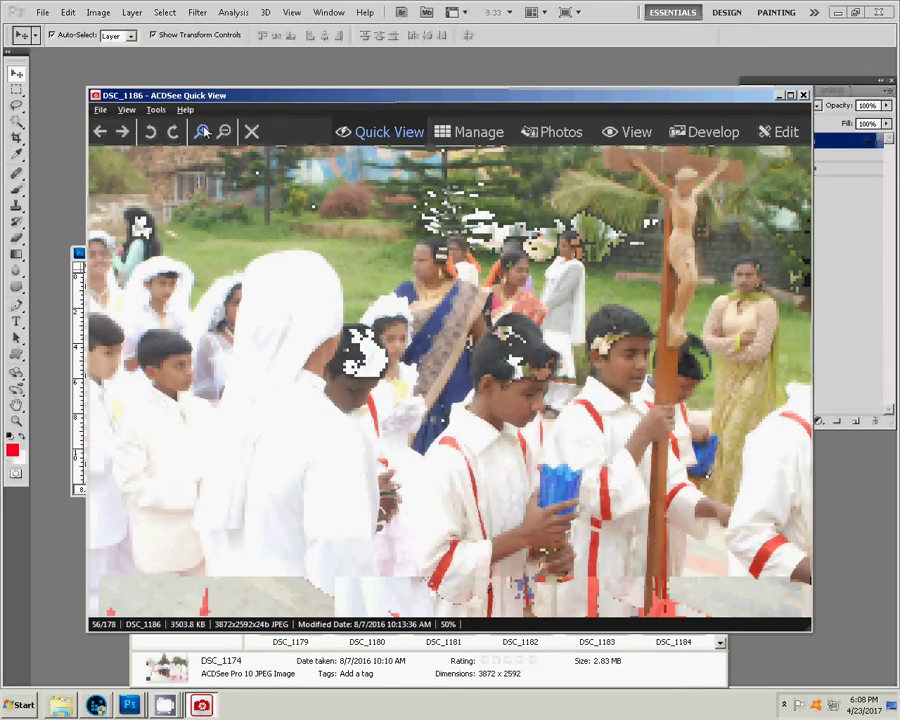
click(202, 131)
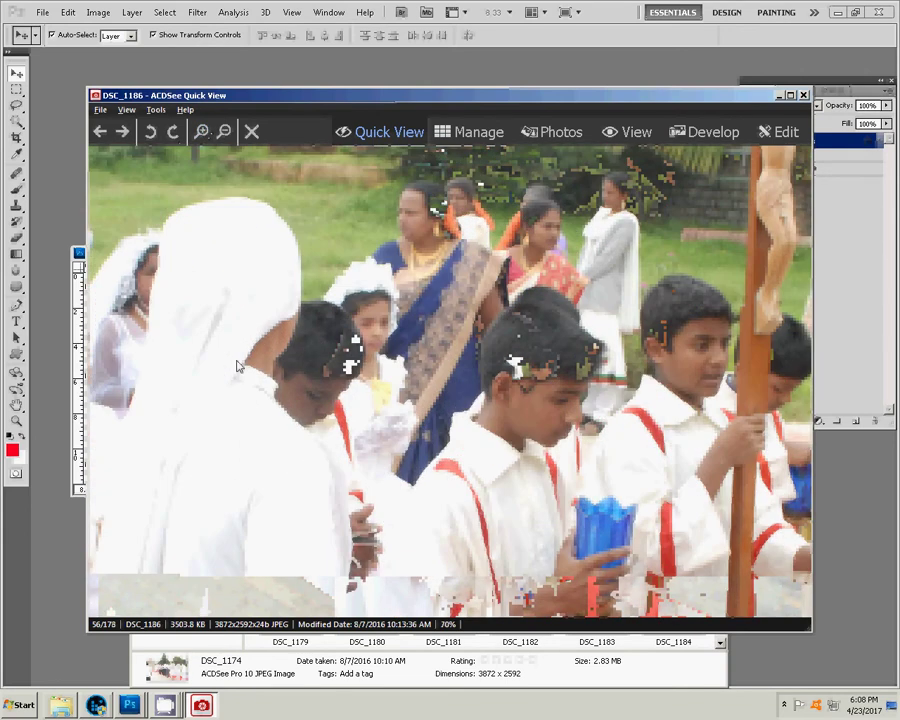
drag(237, 366, 439, 373)
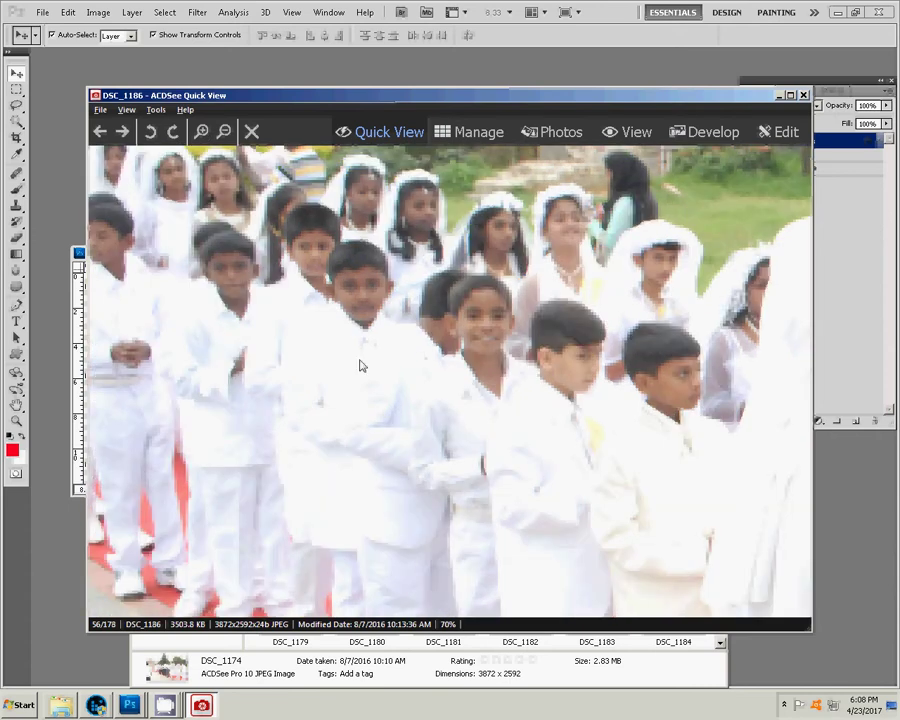
drag(361, 366, 757, 256)
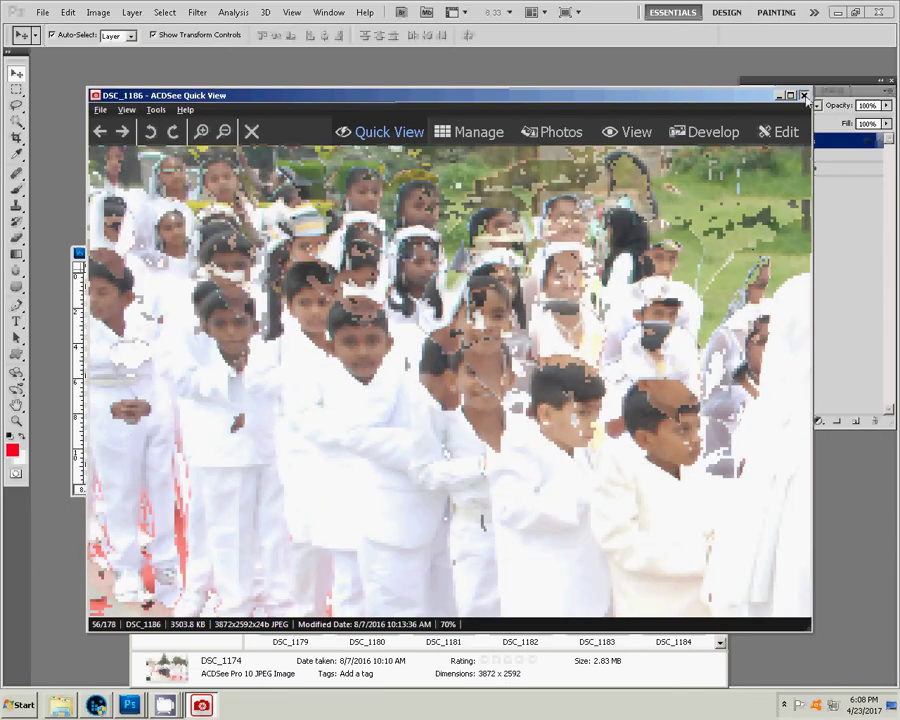
click(122, 131)
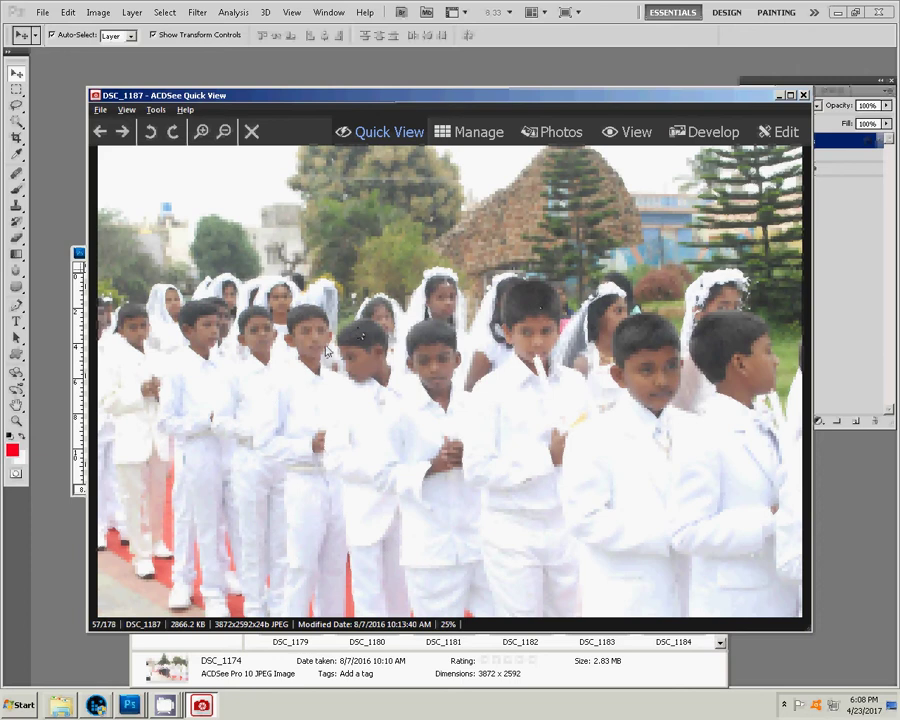
click(802, 96)
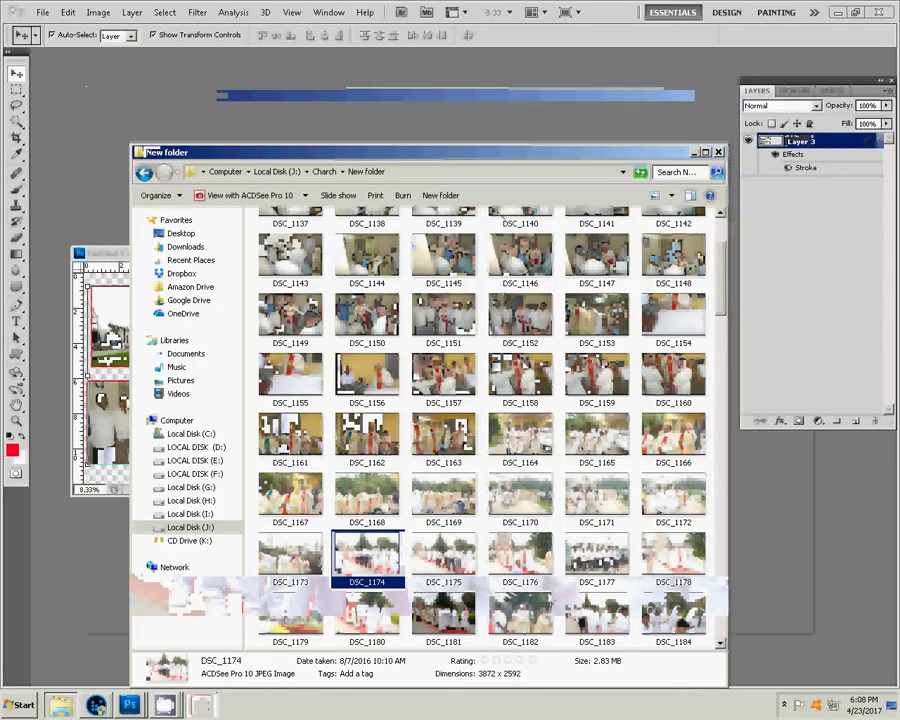
- Scroll the thumbnails and drag DSC_1187 onto Photoshop to open it
click(720, 644)
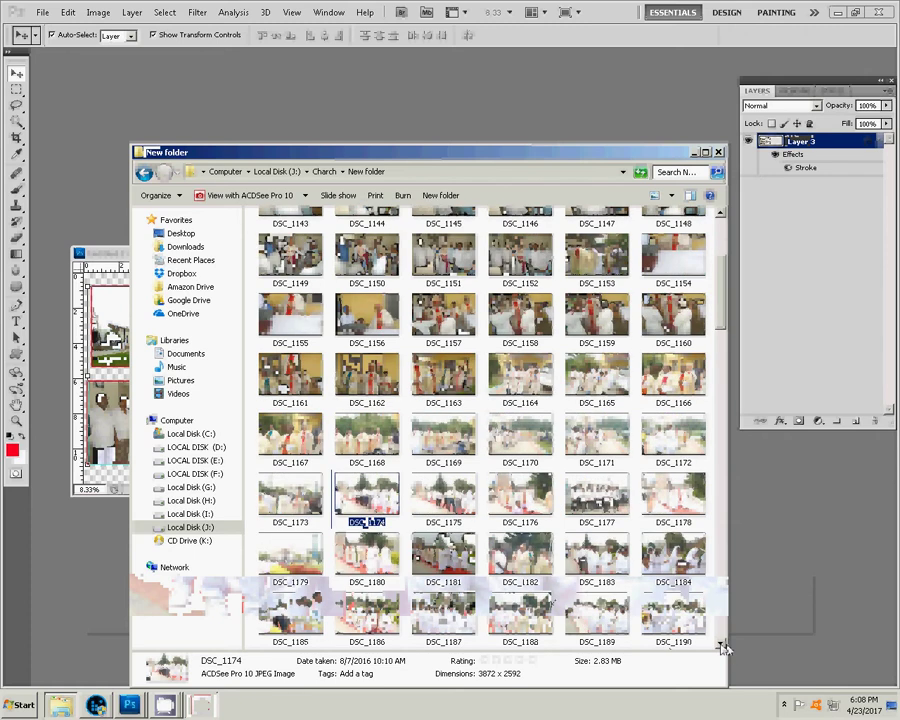
drag(443, 615, 540, 57)
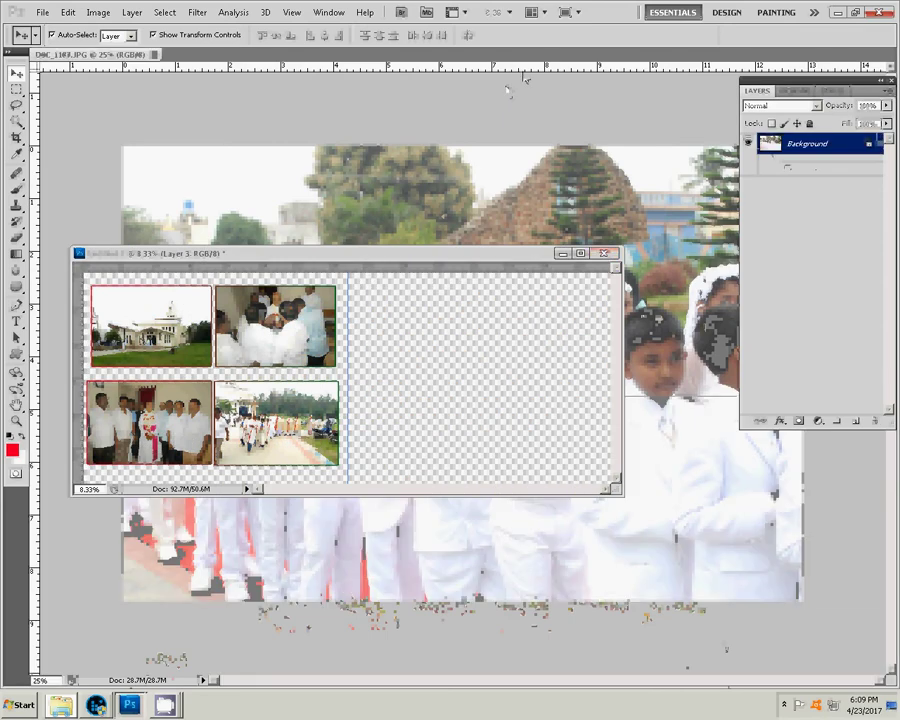
- Fit DSC_1187 in its window and add a Gradient fill layer
click(507, 90)
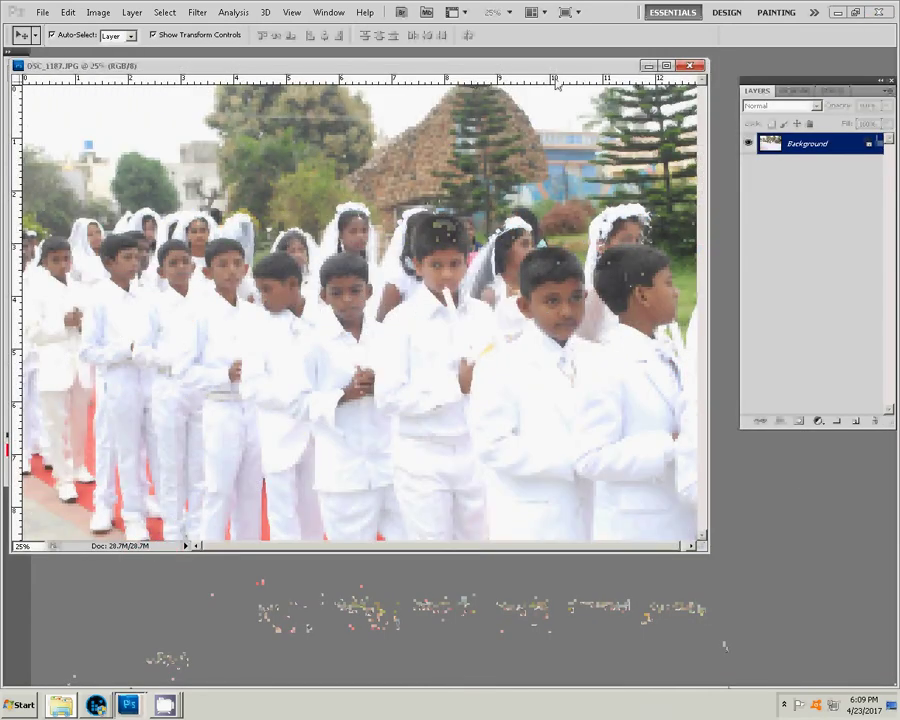
mouse_move(553, 65)
mouse_down()
mouse_move(647, 124)
mouse_move(621, 98)
mouse_up()
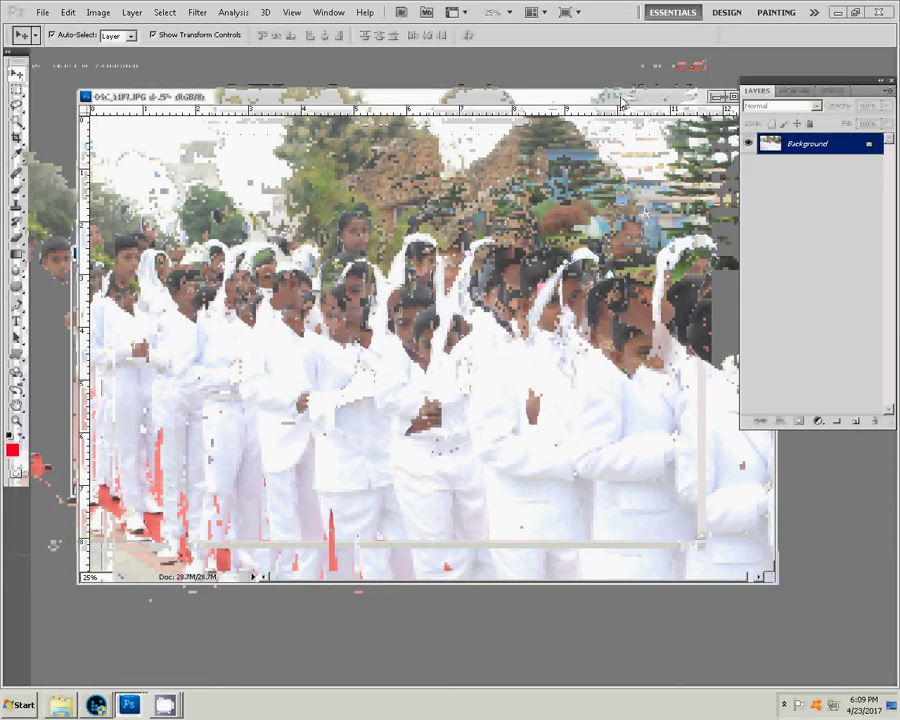
key(ctrl+0)
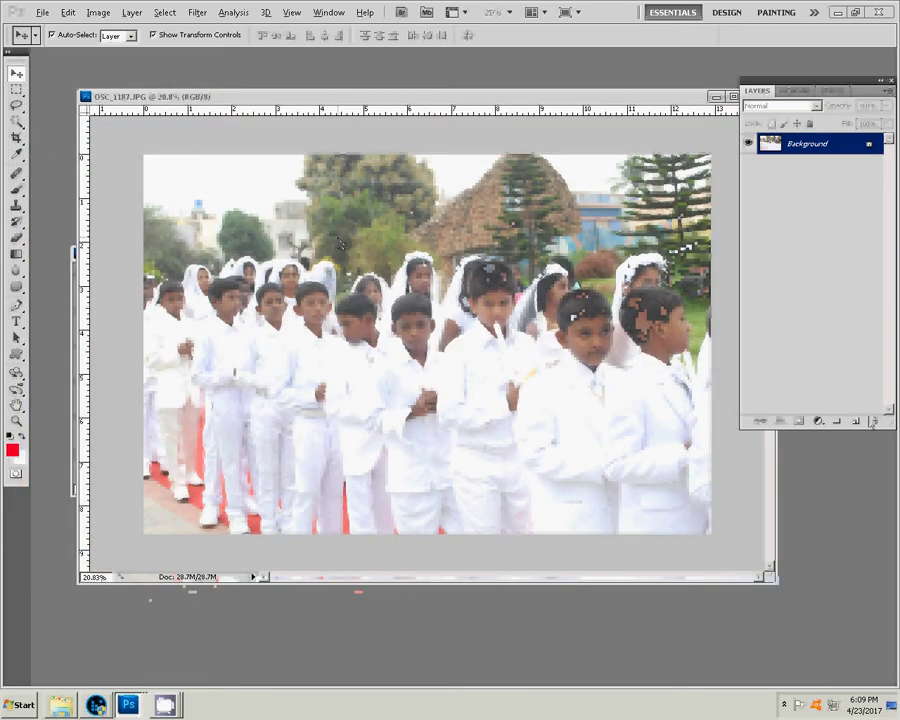
click(855, 421)
click(818, 421)
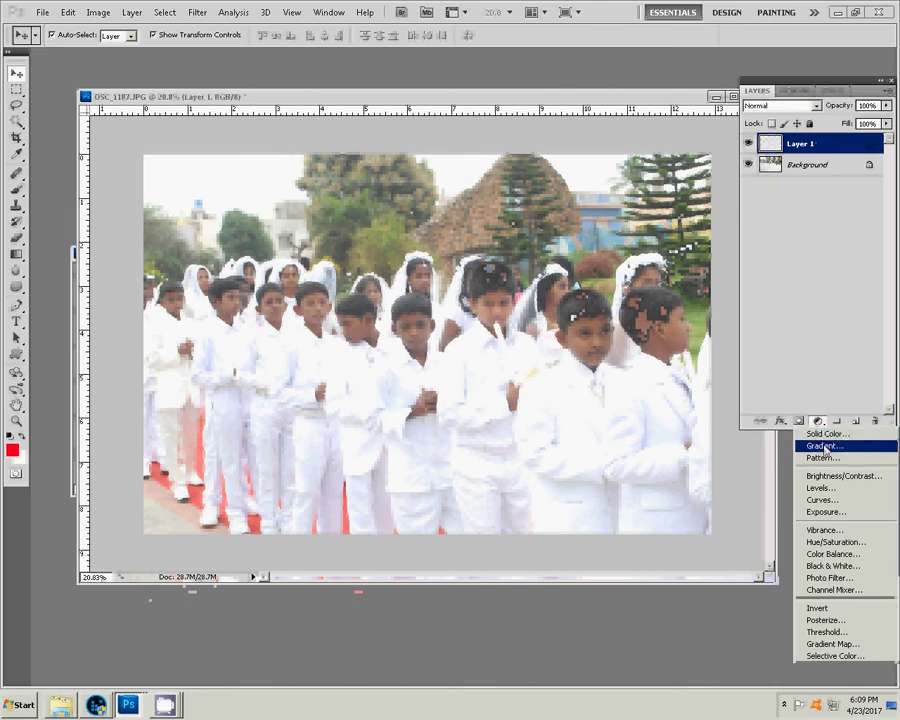
click(823, 447)
- Start from the Foreground to Transparent preset and give its stop a near-black colour
click(538, 228)
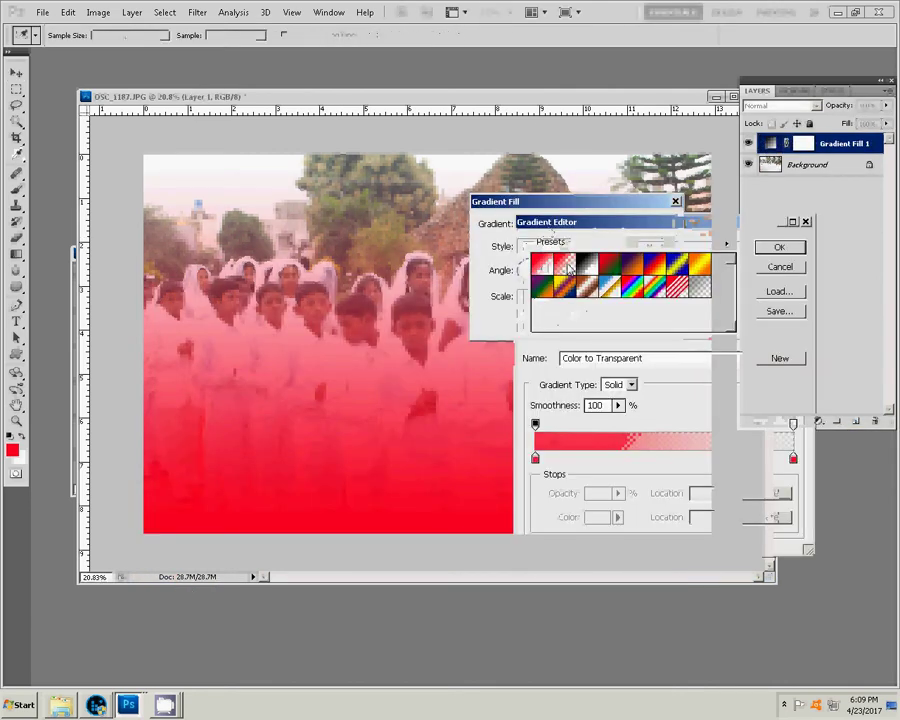
click(566, 270)
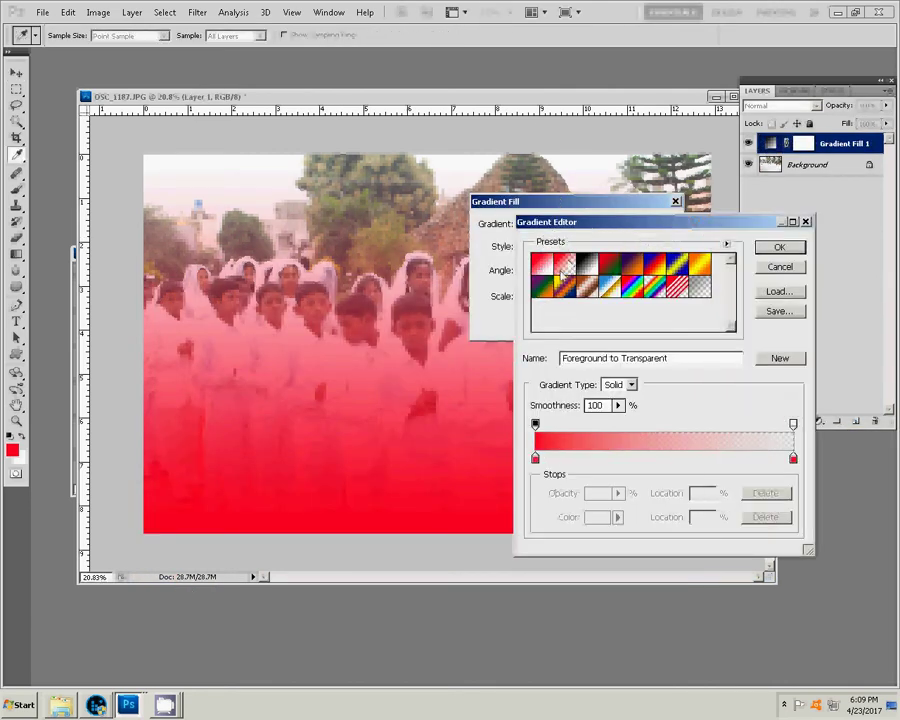
click(535, 458)
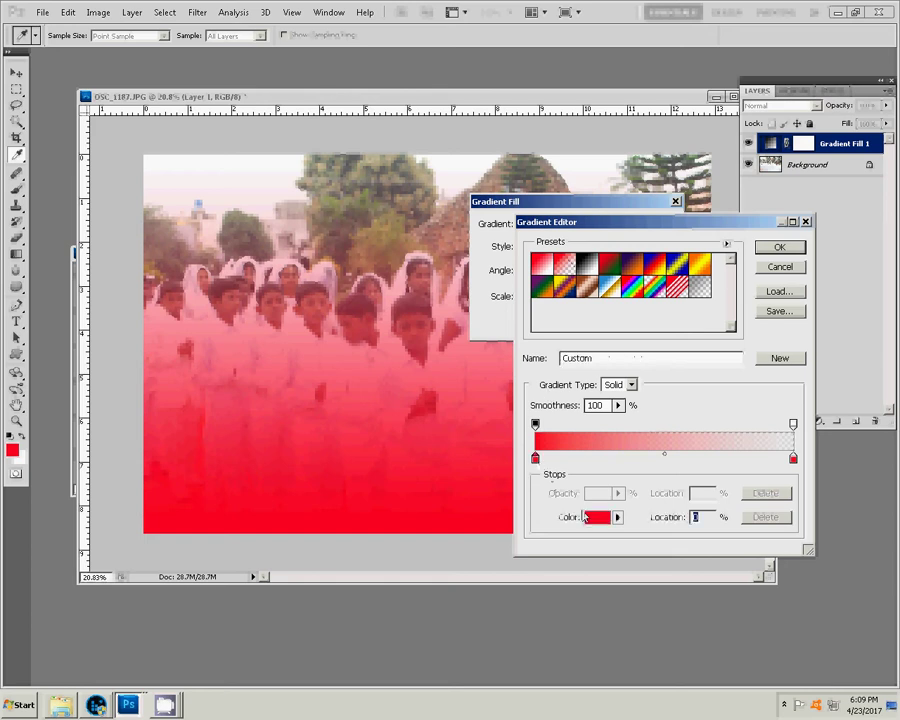
click(586, 516)
click(584, 427)
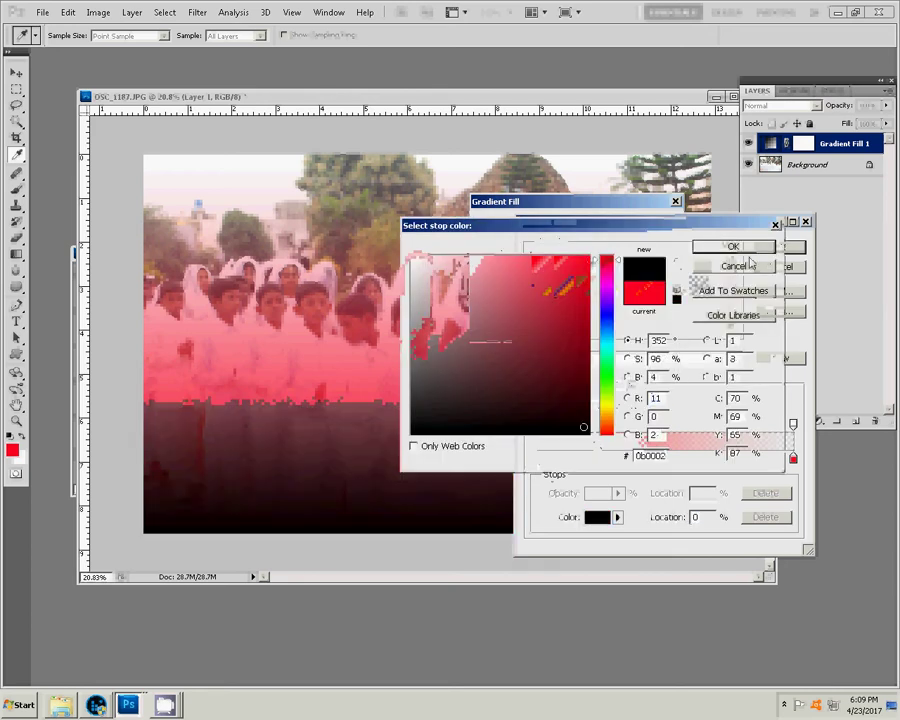
click(742, 249)
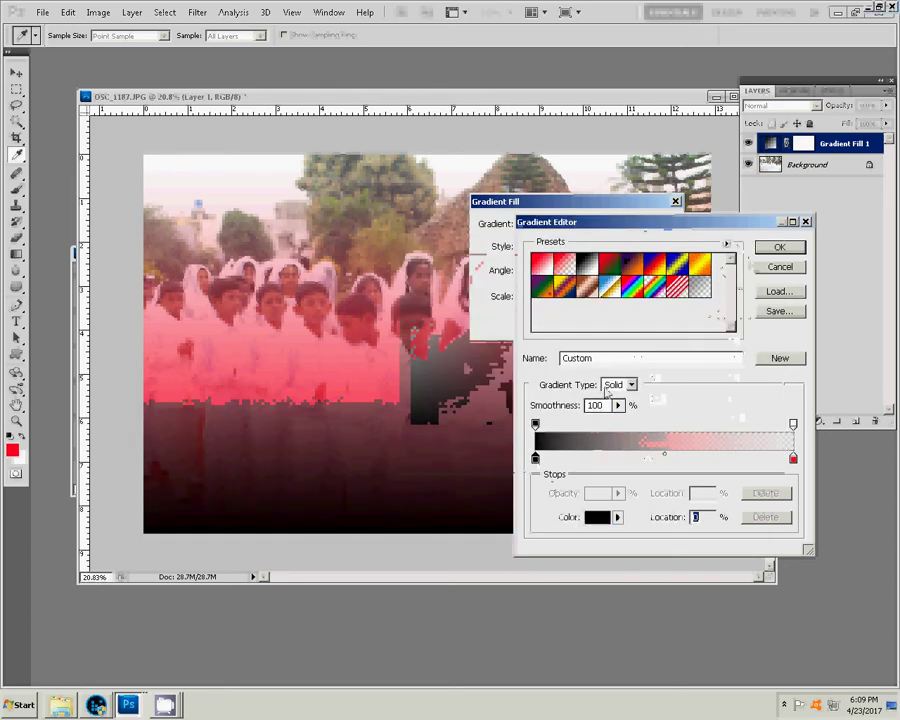
- Move the black stop to 98% location, accept the gradient, and set 115% scale
click(616, 517)
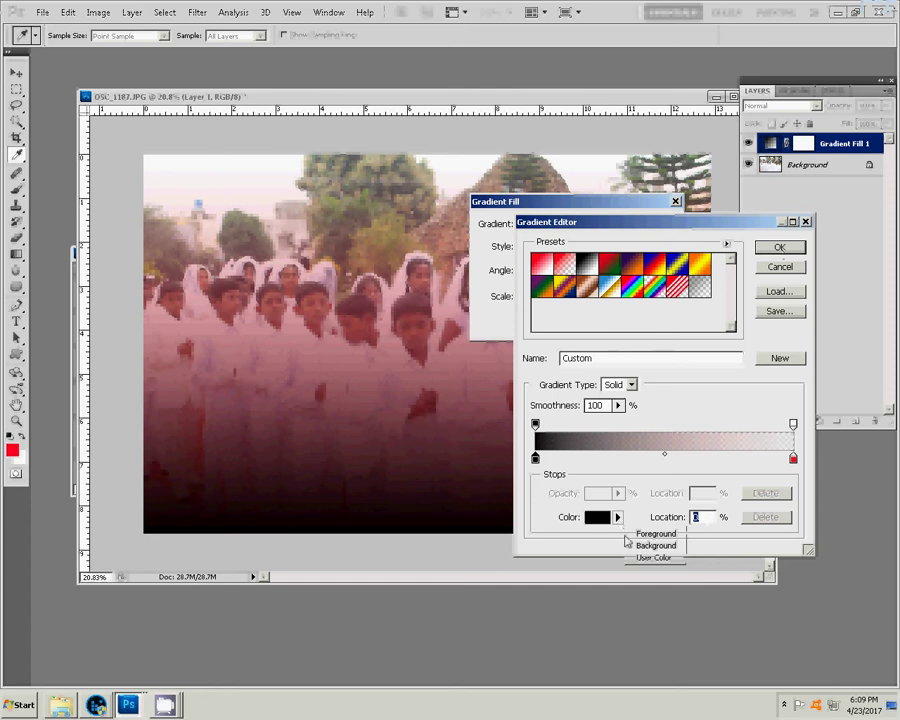
key(Escape)
click(596, 518)
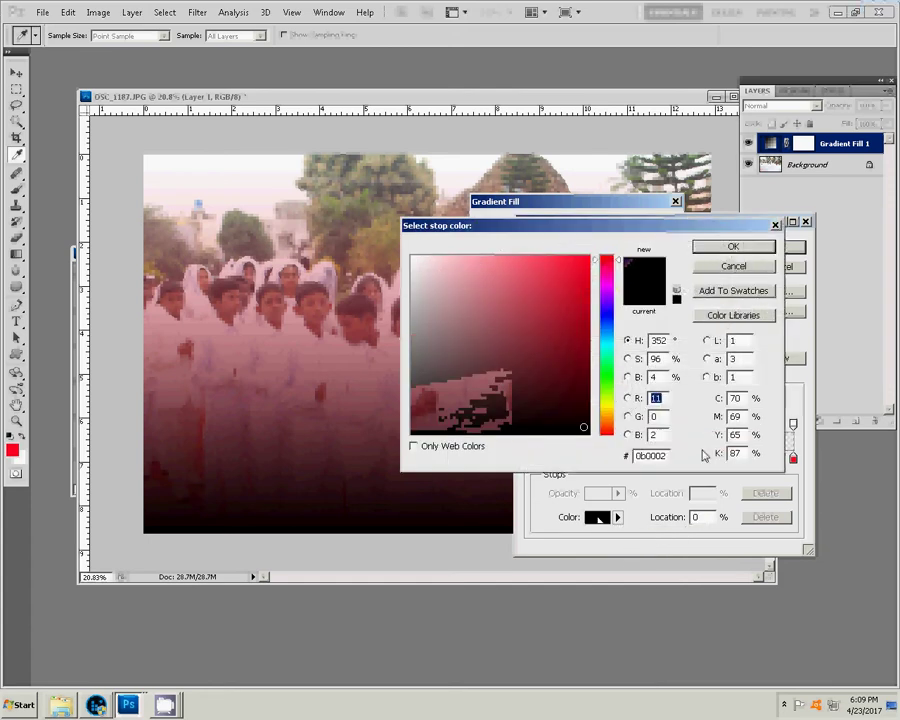
click(735, 247)
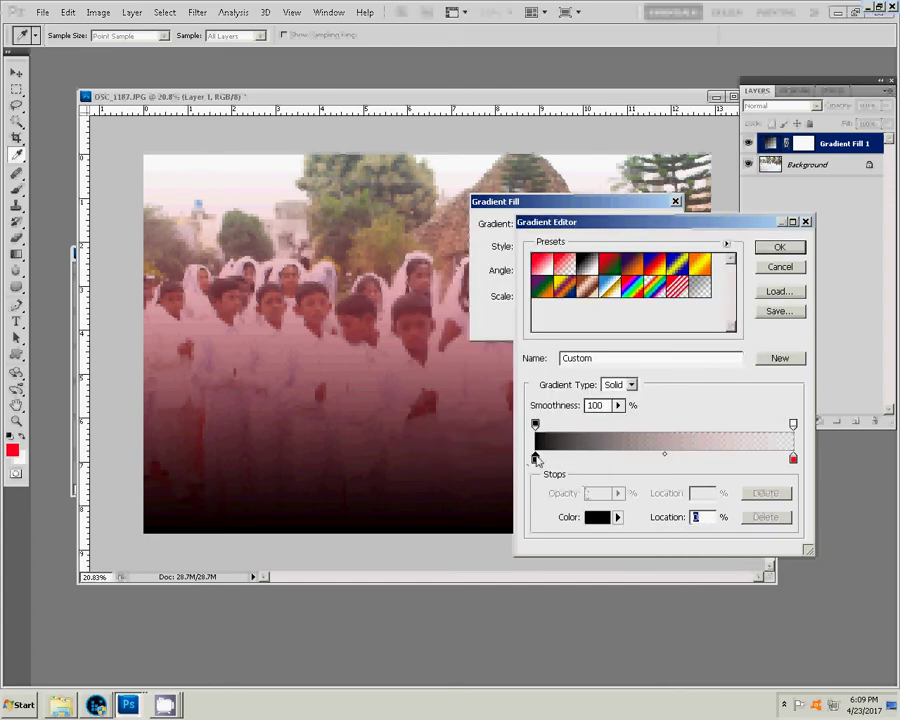
drag(535, 457, 790, 460)
click(780, 248)
mouse_move(556, 296)
mouse_down()
mouse_move(603, 318)
mouse_move(566, 318)
mouse_up()
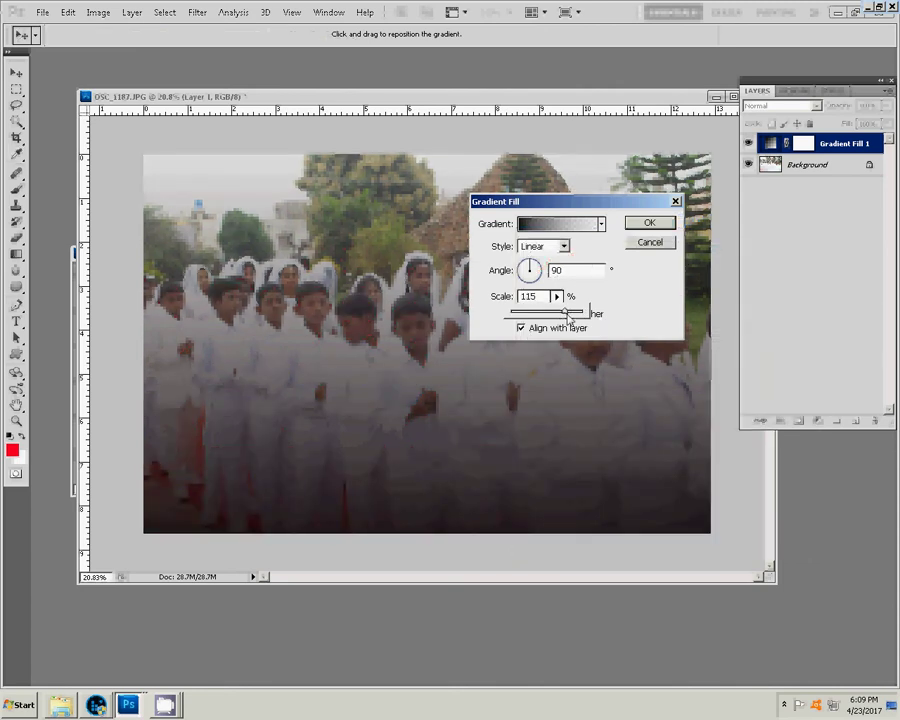
- Make it a reversed radial gradient centred over the children, angle 99.46°, scale 120%
click(563, 246)
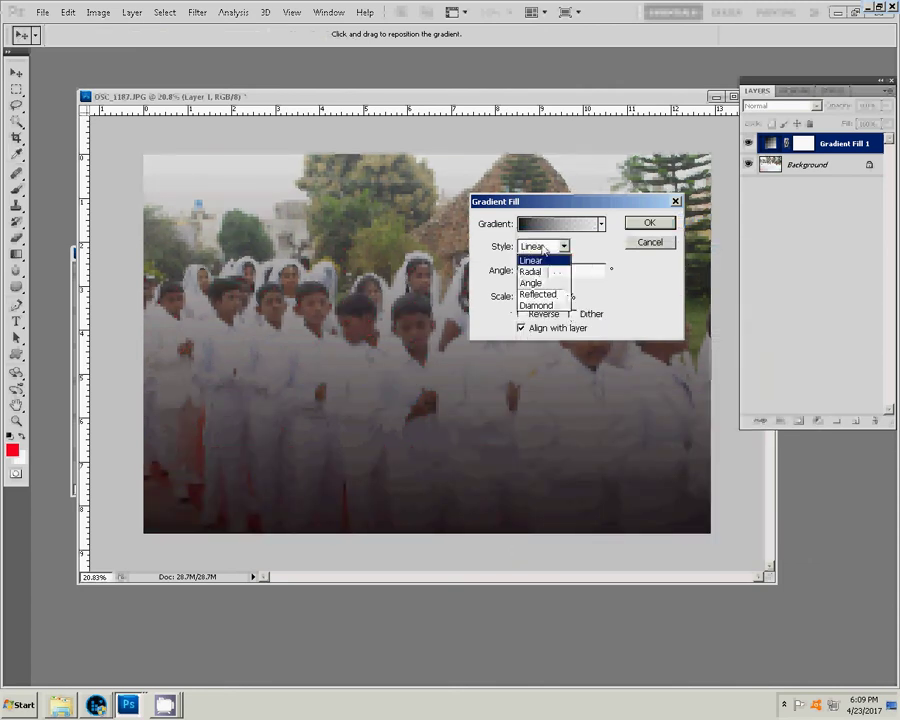
click(541, 272)
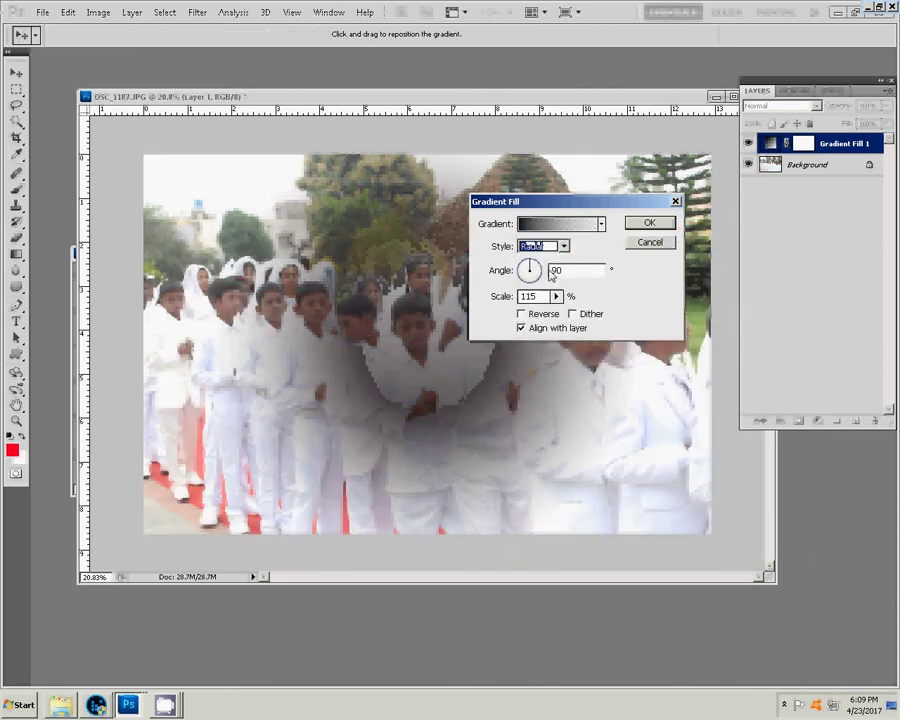
click(531, 316)
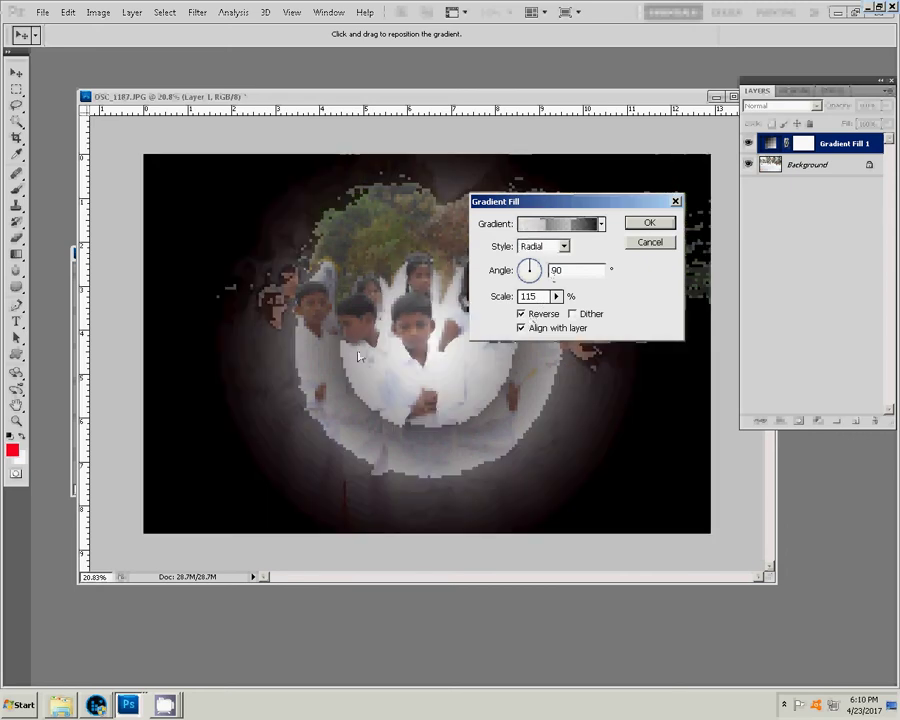
mouse_move(342, 345)
mouse_down()
mouse_move(316, 343)
mouse_move(312, 313)
mouse_up()
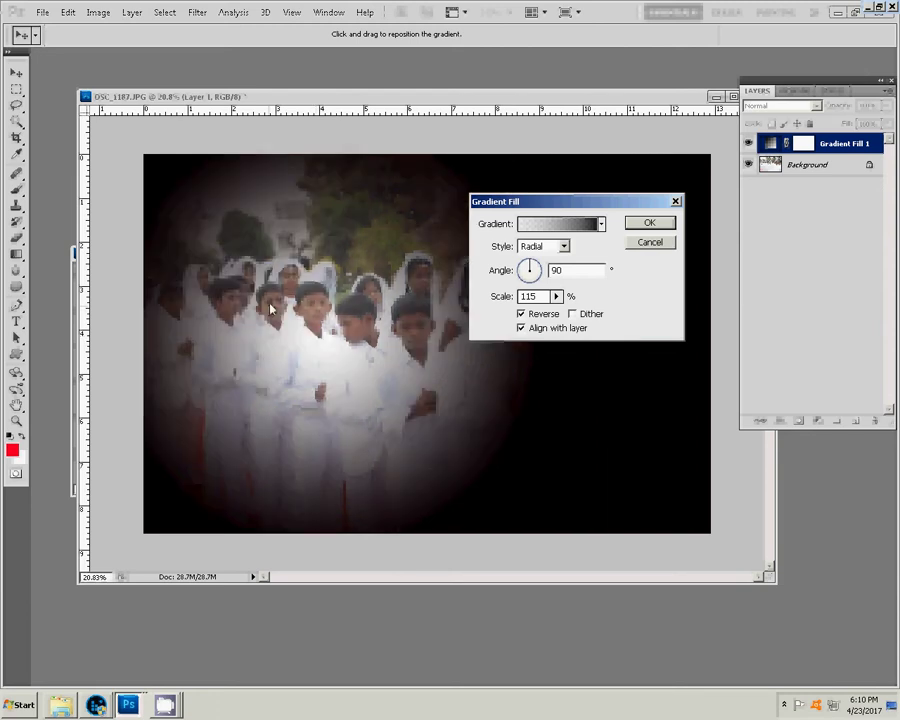
click(530, 268)
click(557, 296)
mouse_move(556, 312)
mouse_down()
mouse_move(578, 316)
mouse_move(562, 317)
mouse_up()
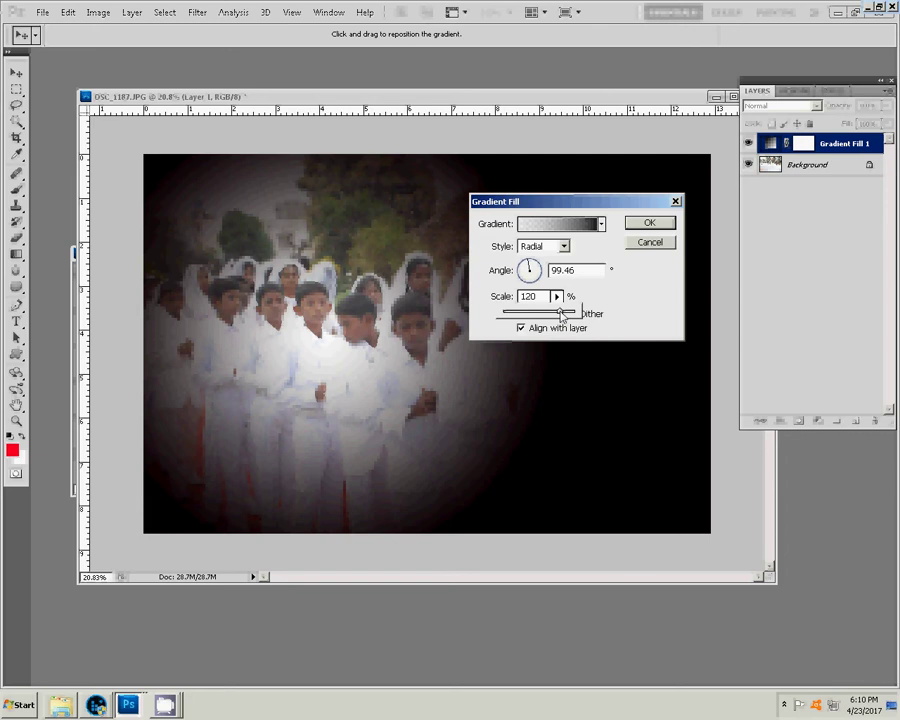
click(680, 230)
click(655, 224)
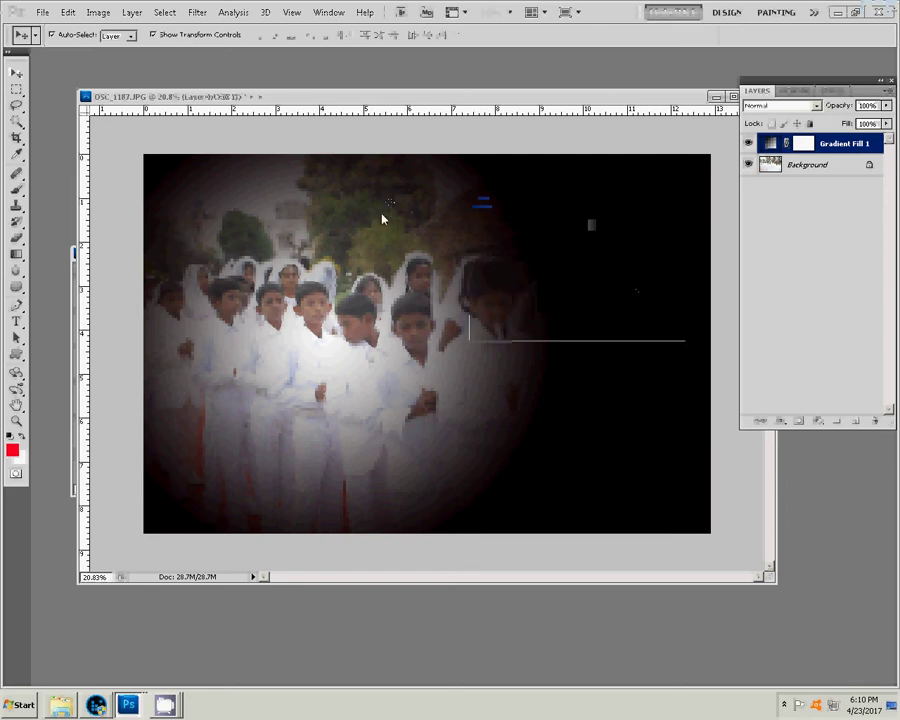
- Merge the gradient into DSC_1187 and scale it as Layer 4 to fill the spread's right half
right_click(834, 145)
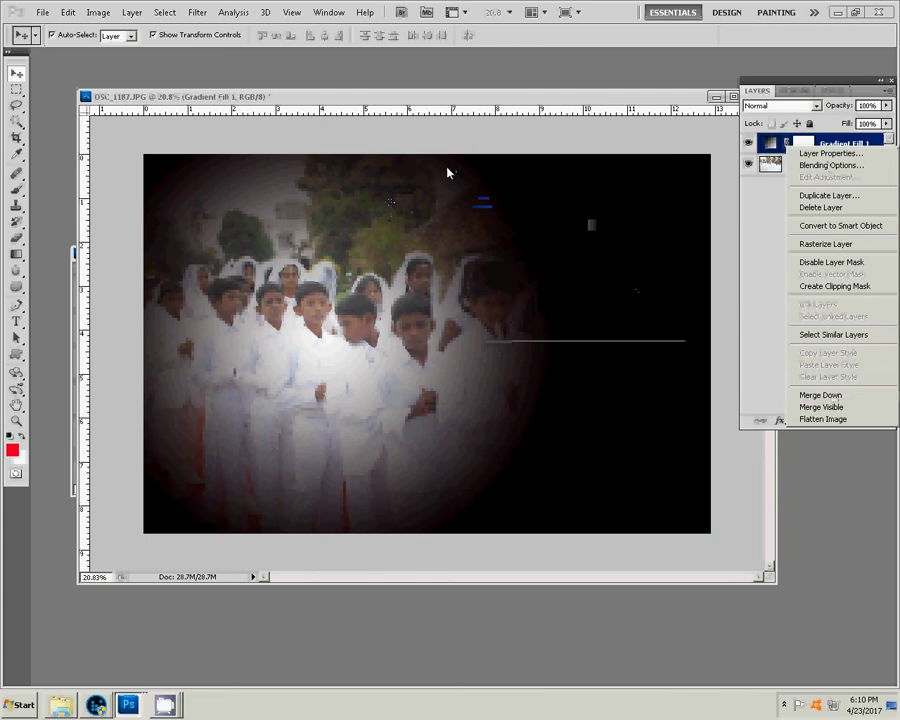
key(ctrl+e)
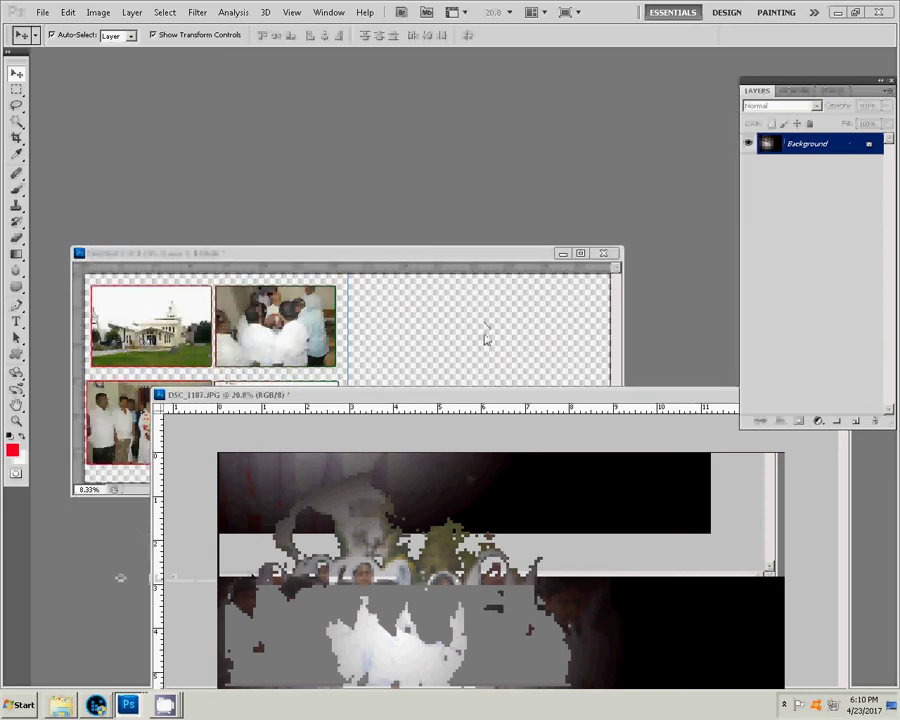
drag(485, 338, 490, 345)
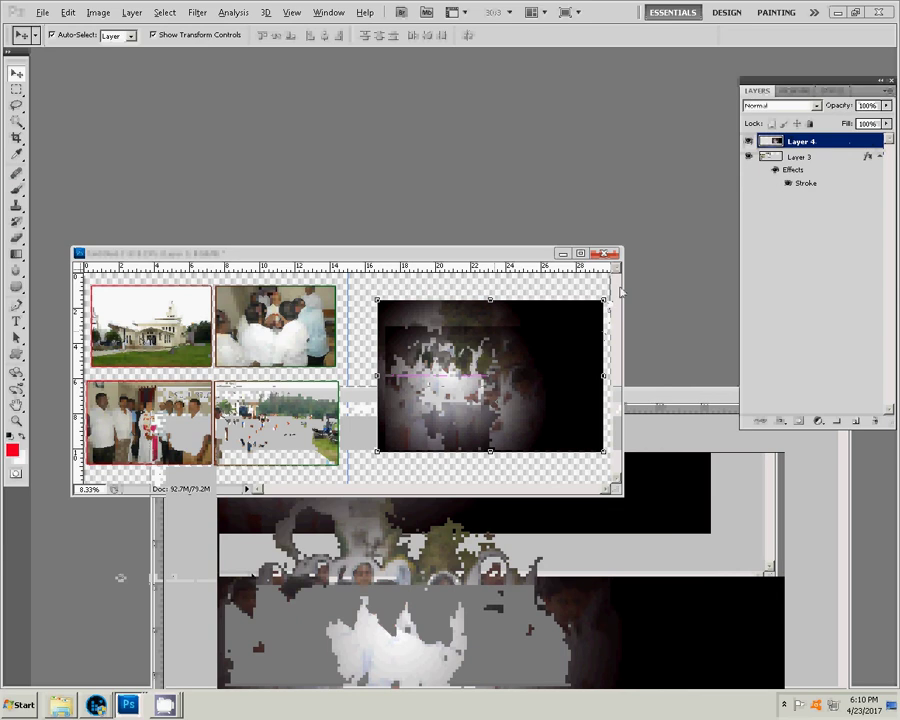
drag(604, 301, 622, 290)
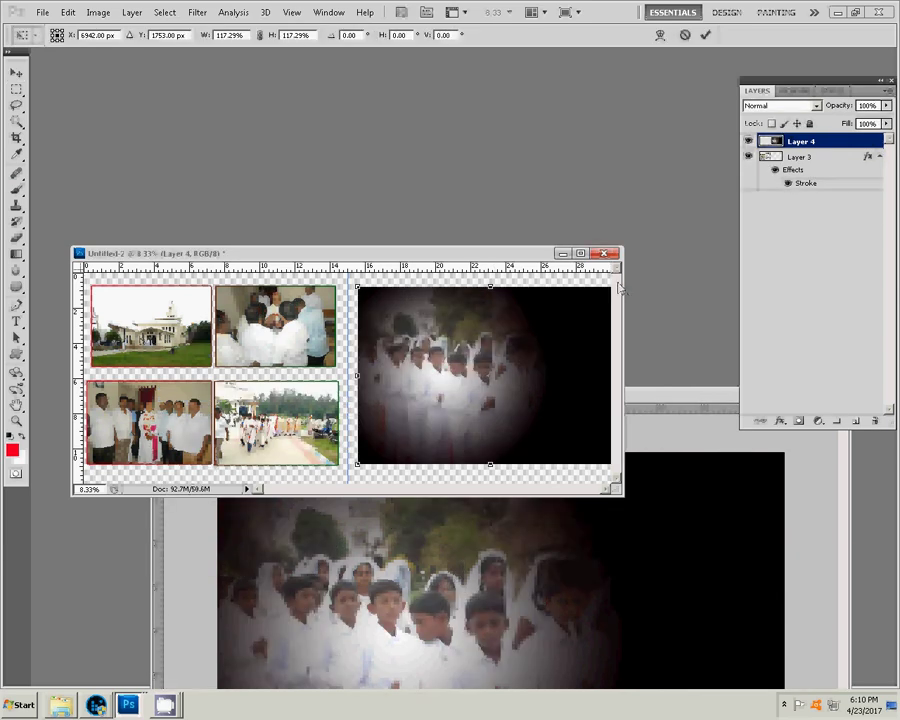
key(Return)
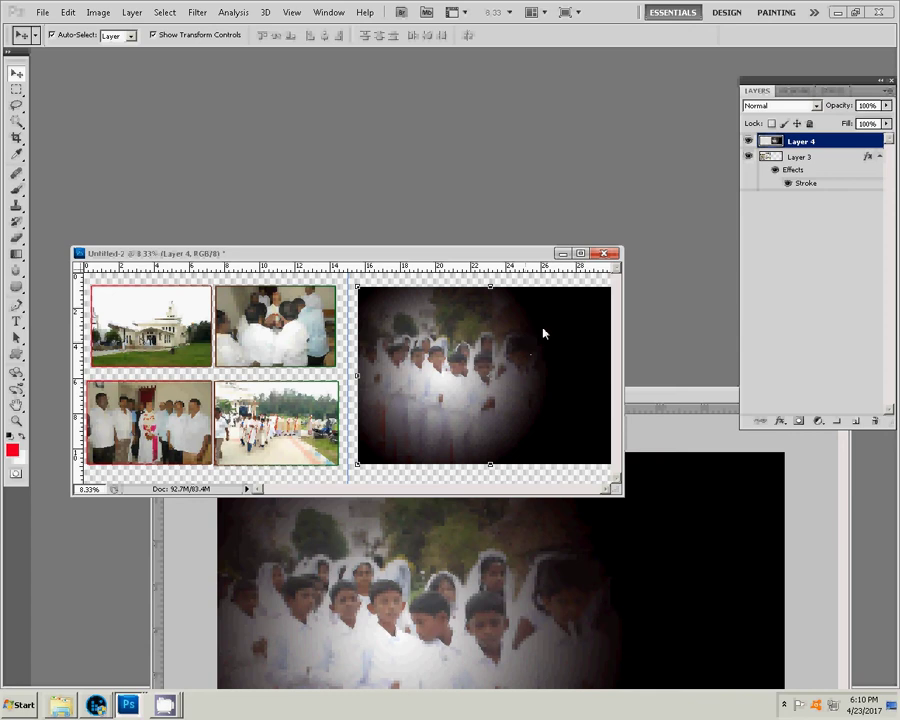
key(shift+Left)
key(shift+Left)
key(shift+Left)
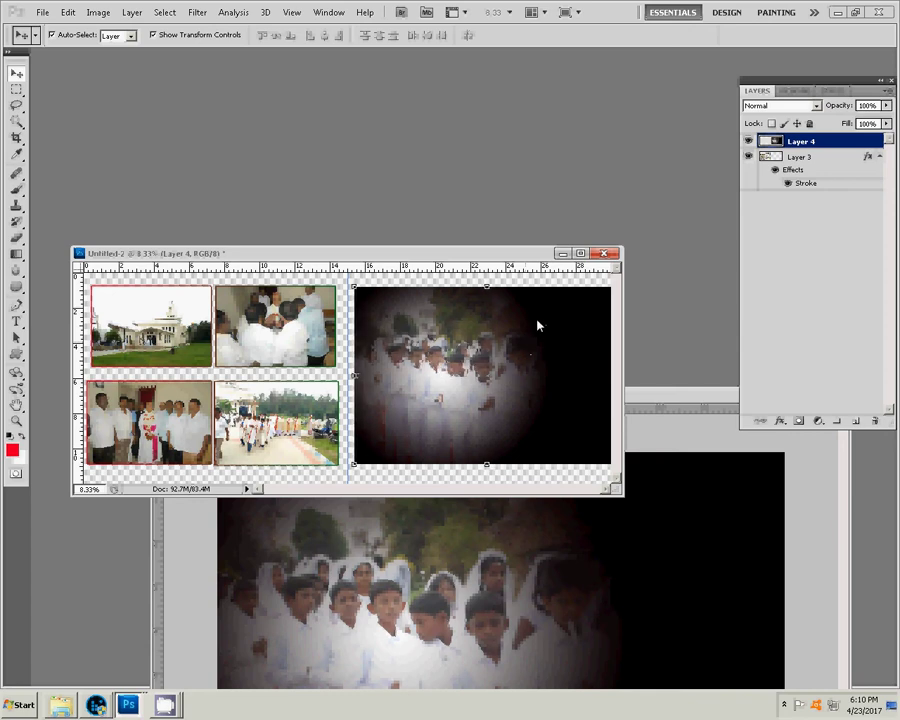
key(shift+Left)
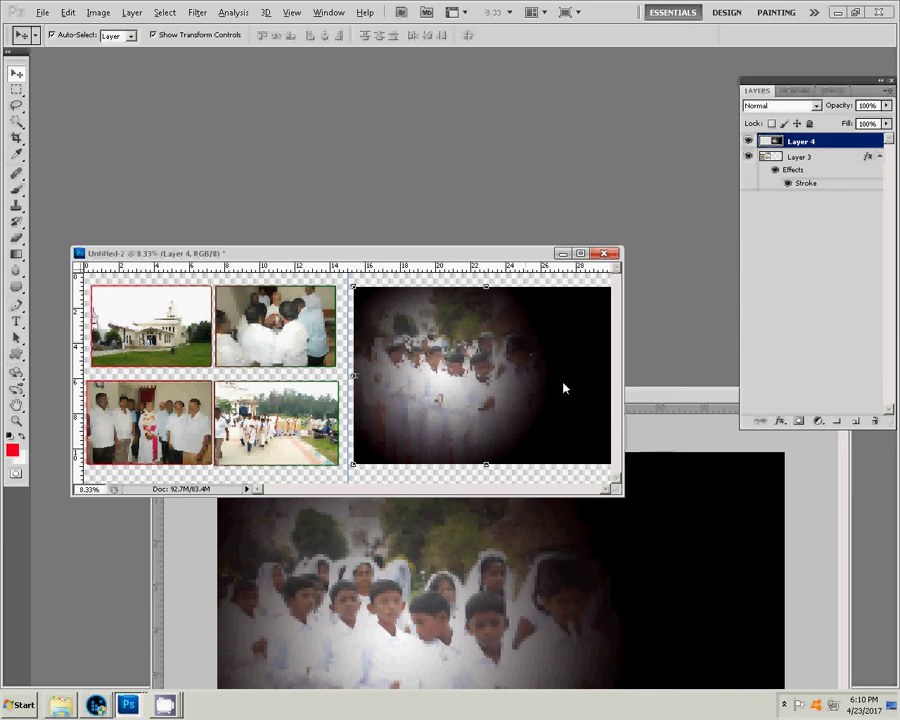
- Fit the spread in the window and select the empty strip along the right edge
key(ctrl+0)
click(17, 91)
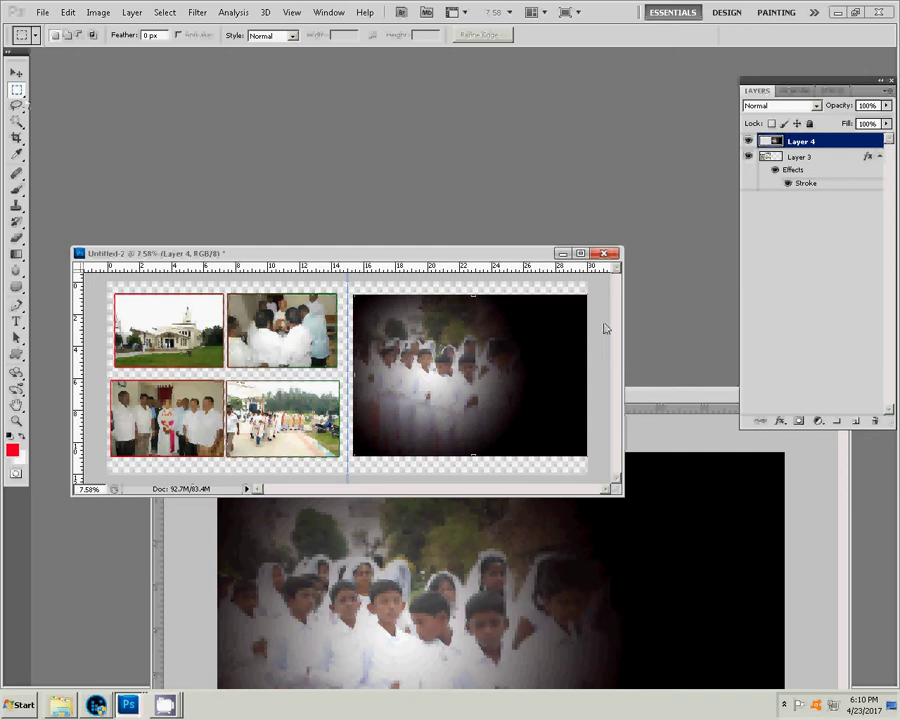
drag(606, 466, 580, 284)
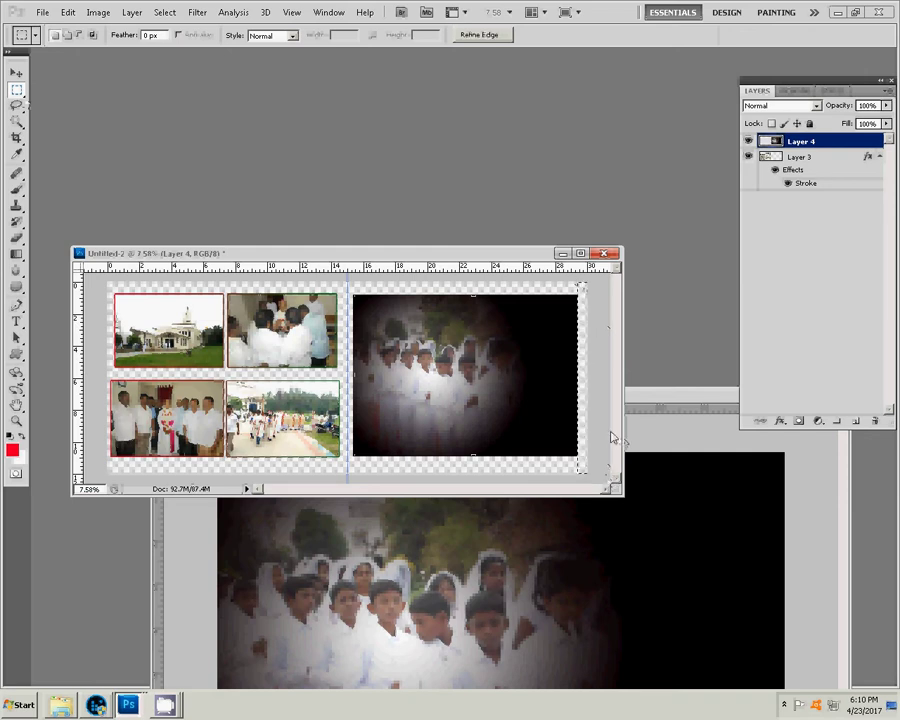
- Close DSC_1187.JPG without saving and bring the church photo folder forward
click(692, 397)
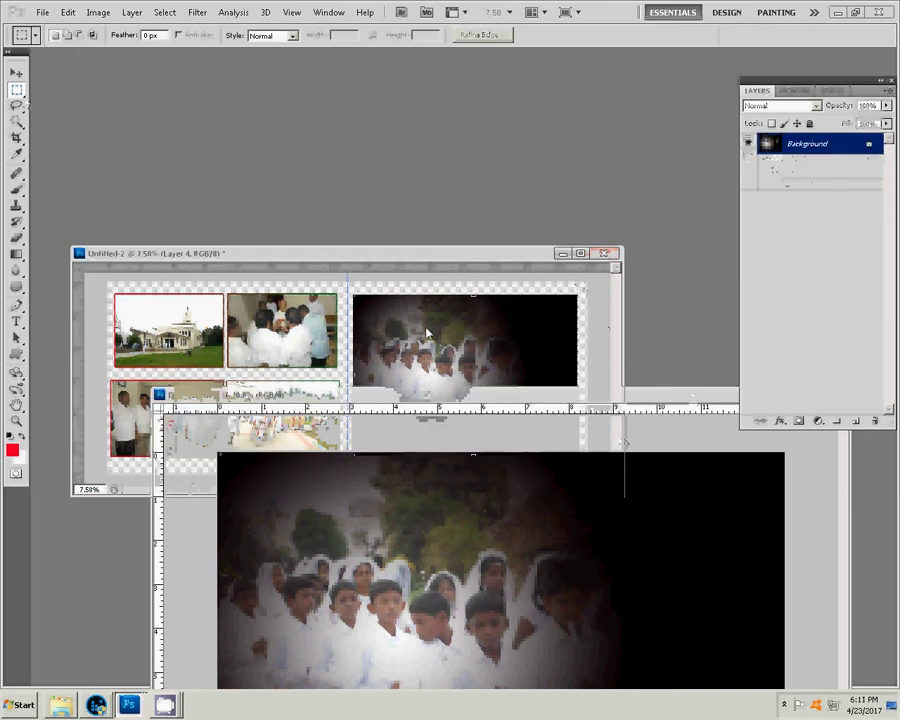
drag(692, 397, 511, 366)
key(ctrl+w)
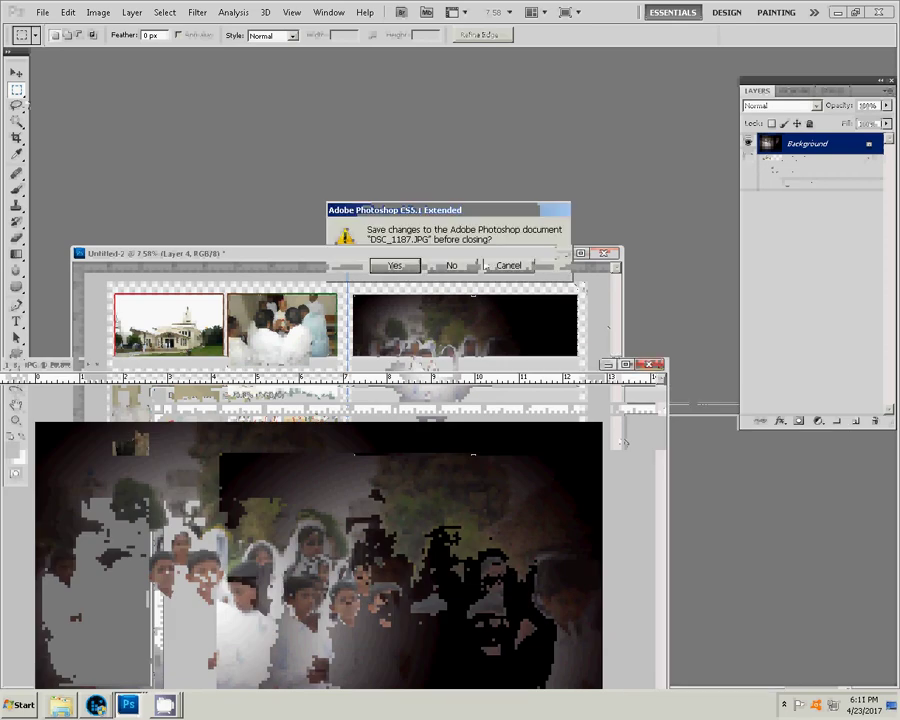
click(452, 266)
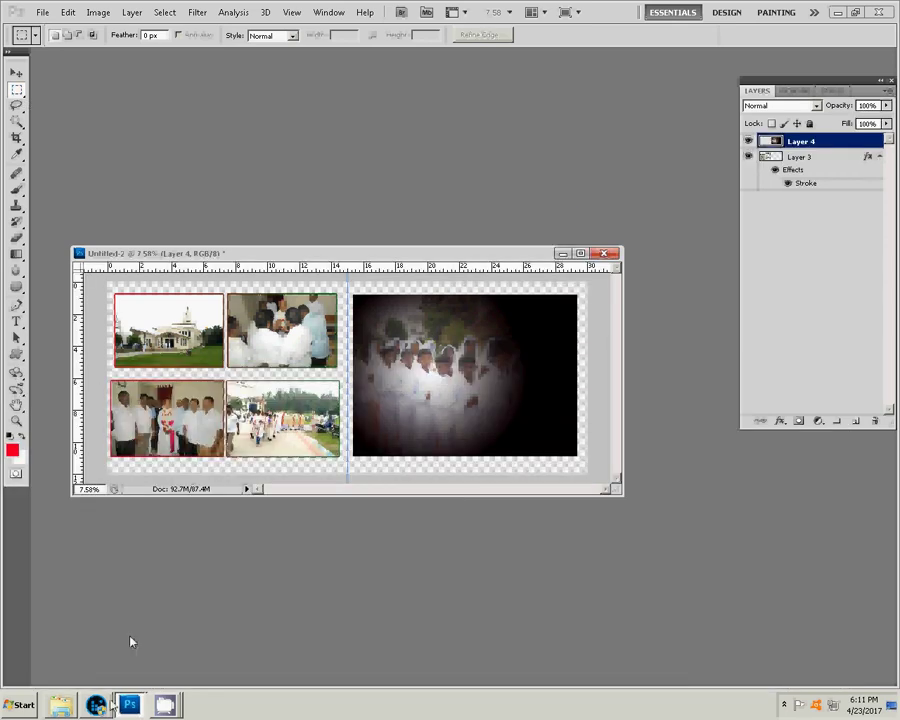
click(61, 705)
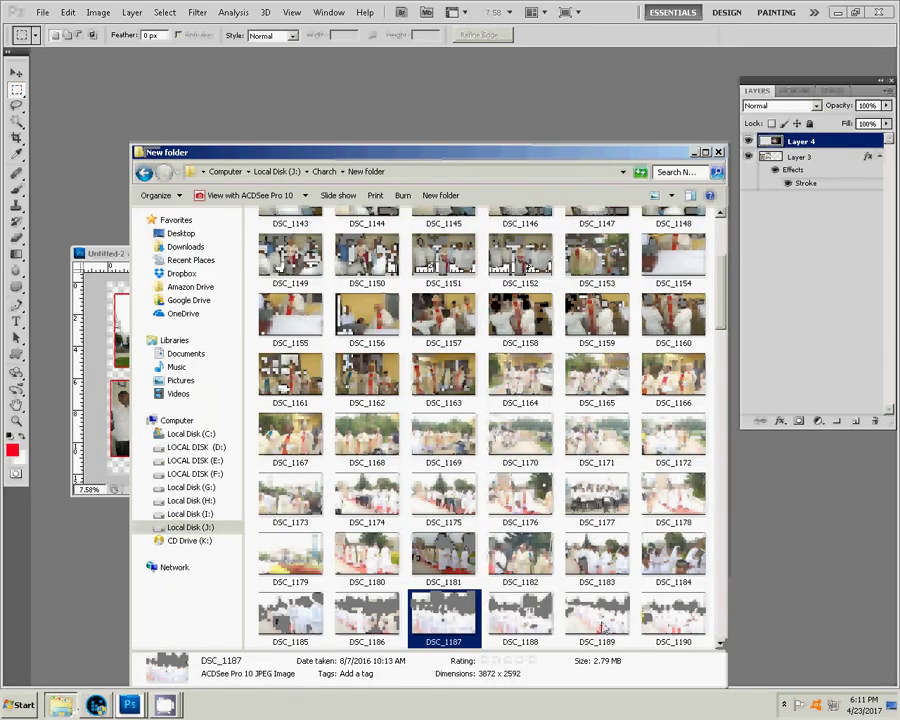
- Open photo DSC_1188 from the church photo folder full-size in ACDSee Quick View
click(516, 617)
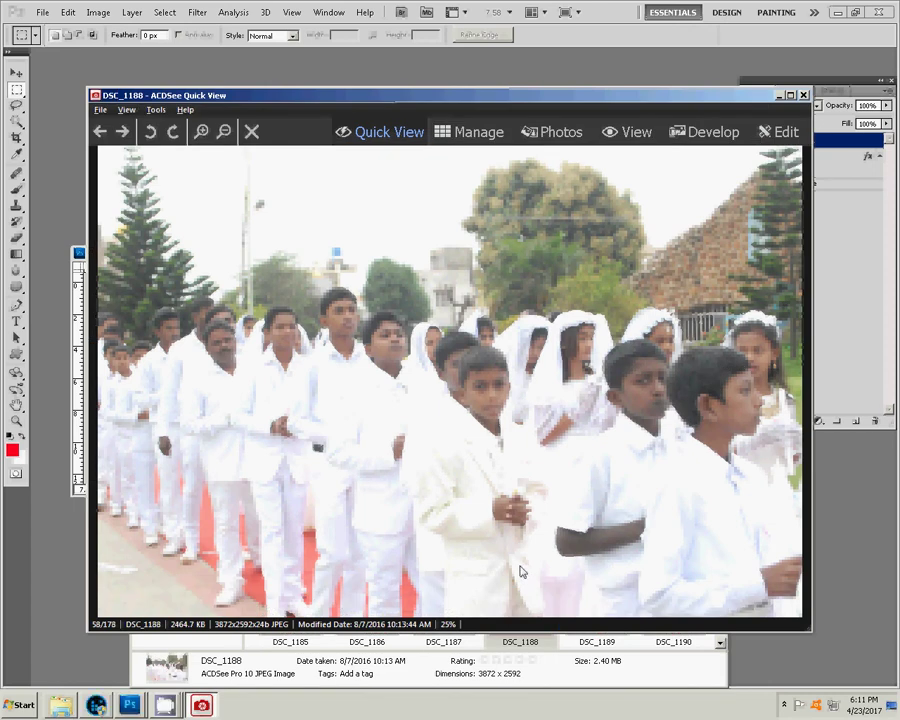
- Scroll through the church photos in Quick View, reviewing each one
scroll(520, 572, down, 1)
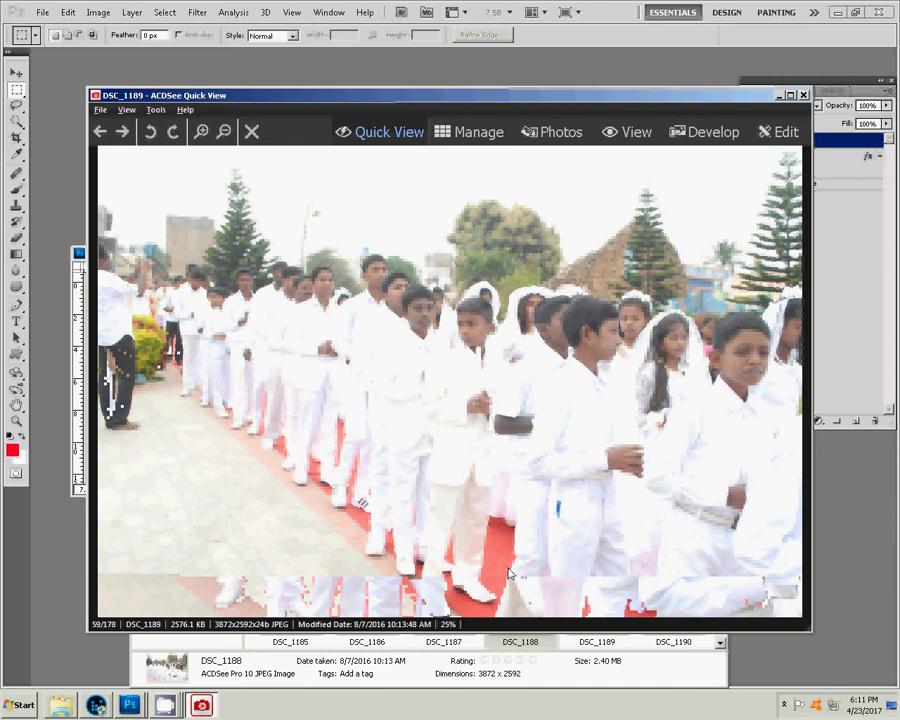
scroll(510, 572, down, 1)
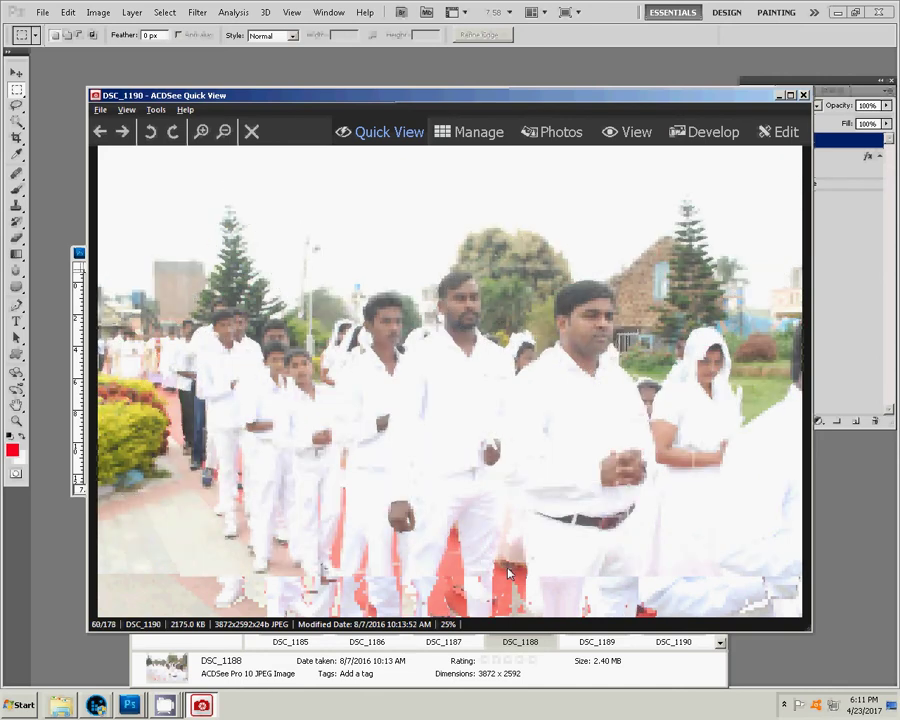
scroll(509, 573, down, 1)
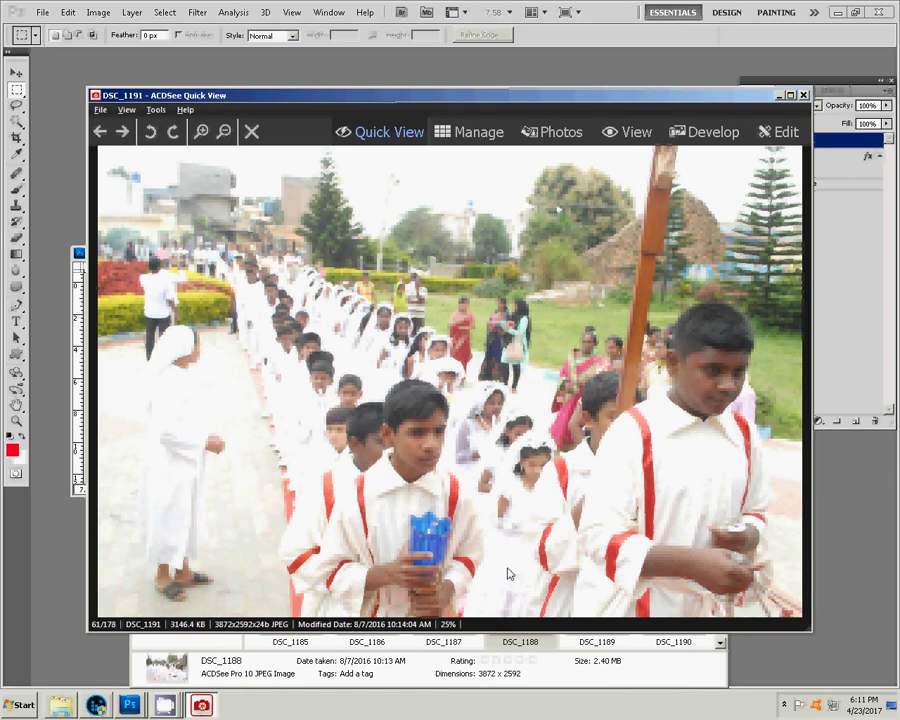
scroll(509, 573, down, 1)
scroll(509, 573, down, 1)
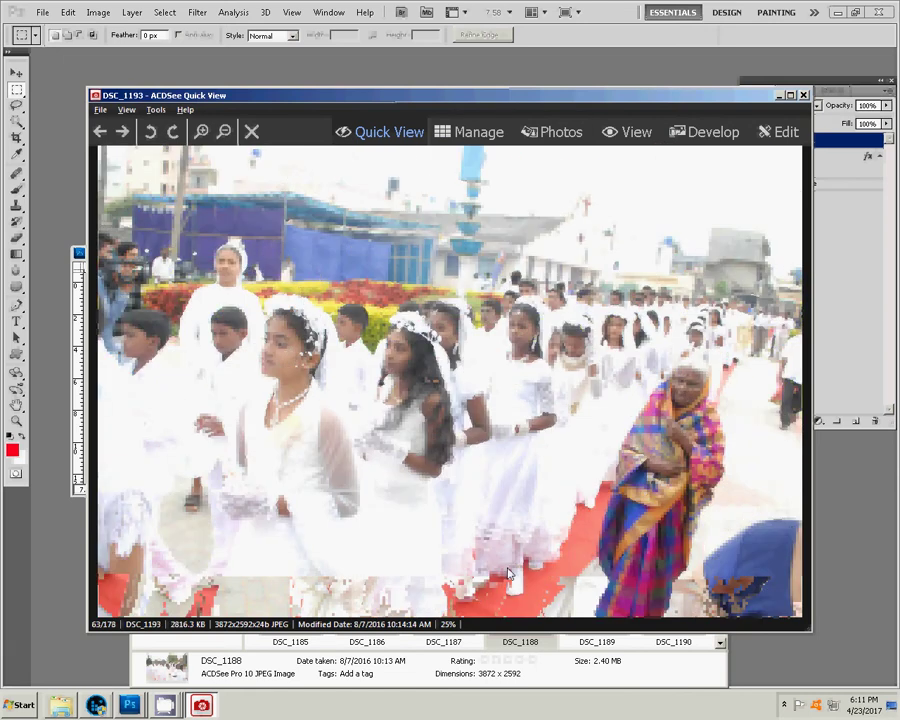
scroll(509, 573, down, 1)
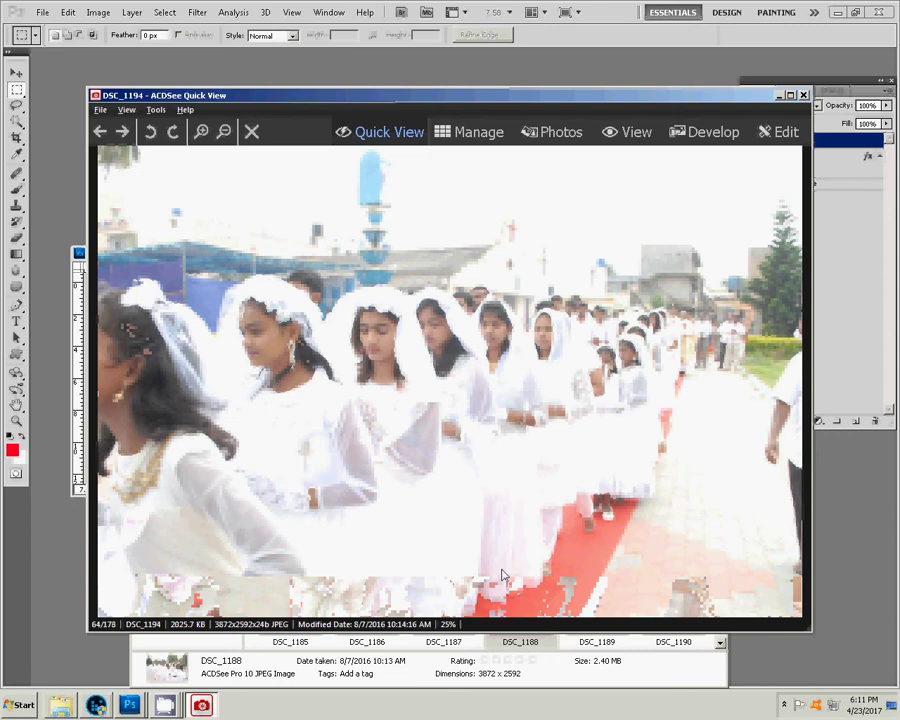
scroll(503, 576, down, 1)
scroll(503, 575, down, 1)
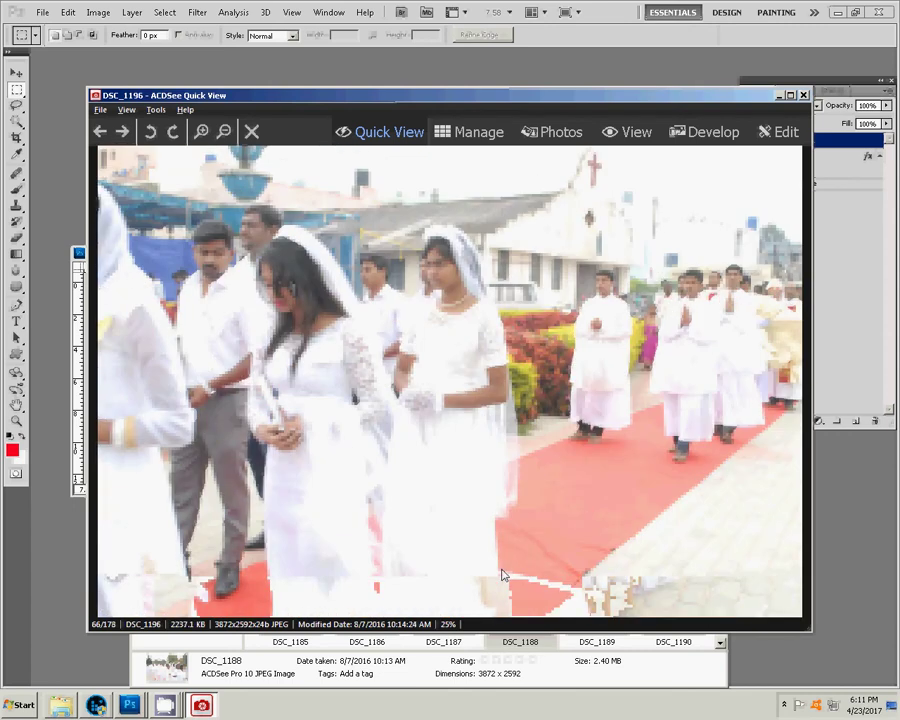
scroll(503, 576, down, 1)
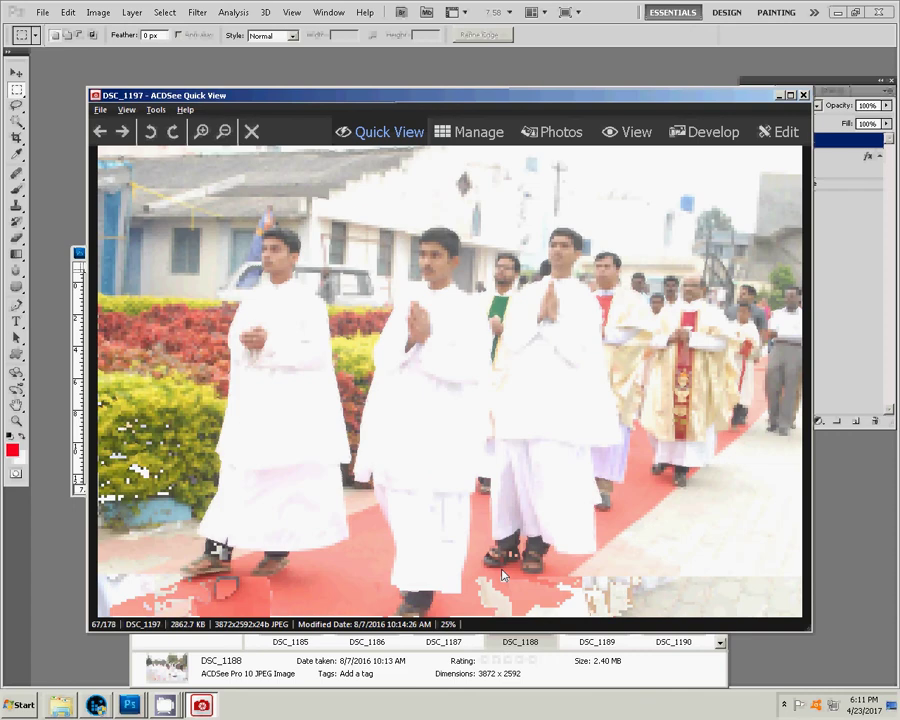
scroll(503, 576, down, 1)
scroll(503, 576, down, 1)
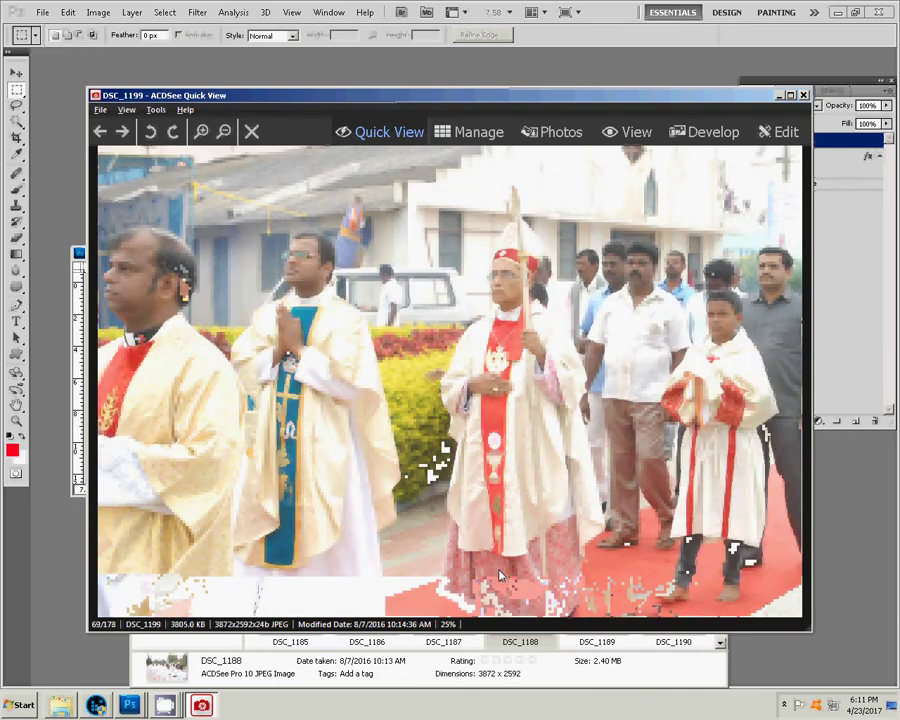
scroll(495, 576, down, 1)
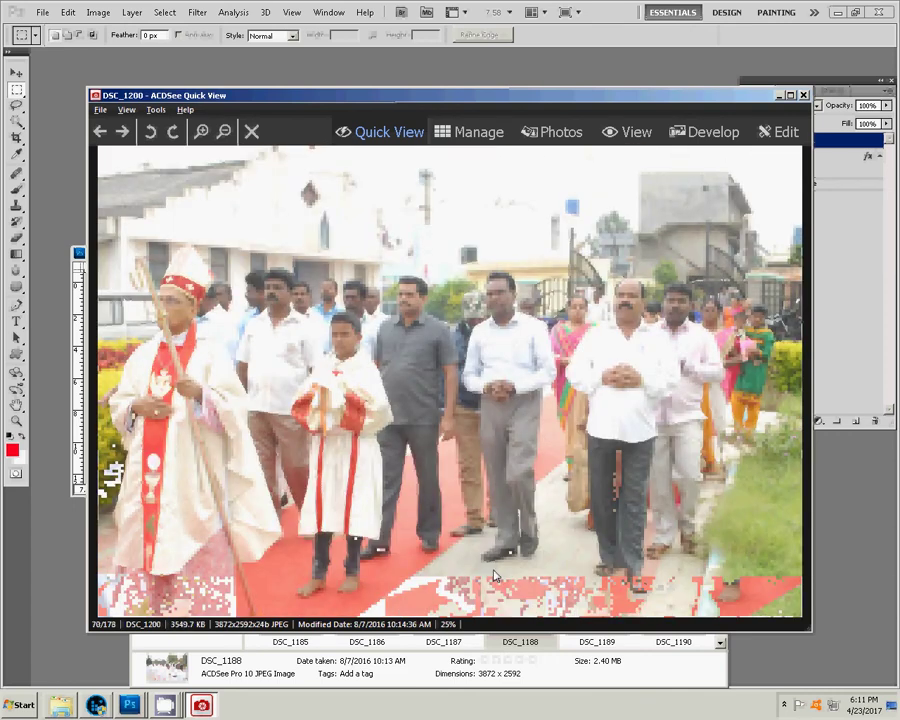
scroll(495, 576, down, 1)
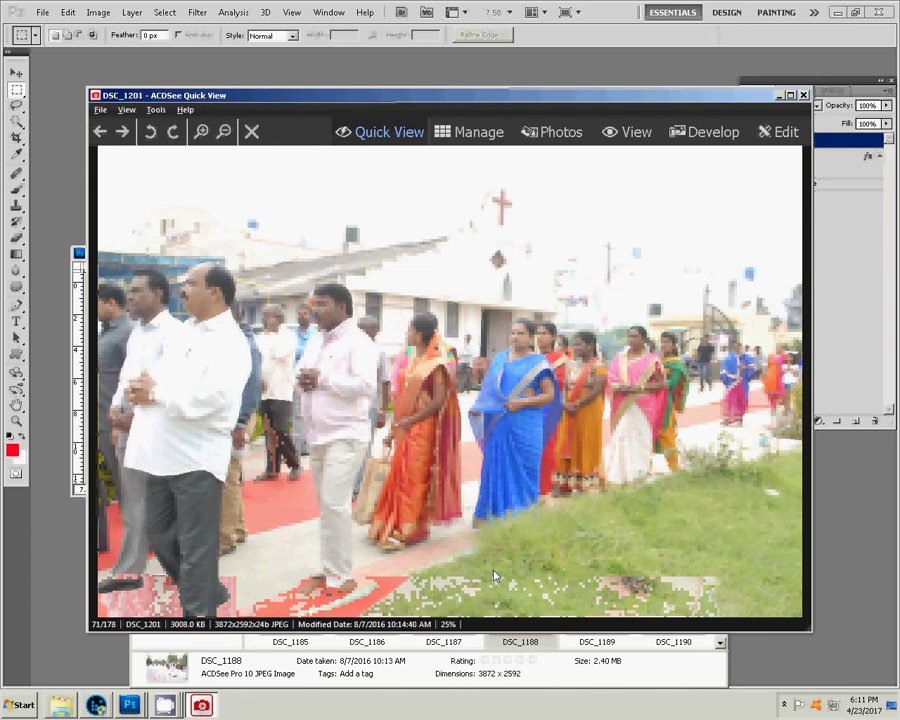
scroll(495, 576, down, 1)
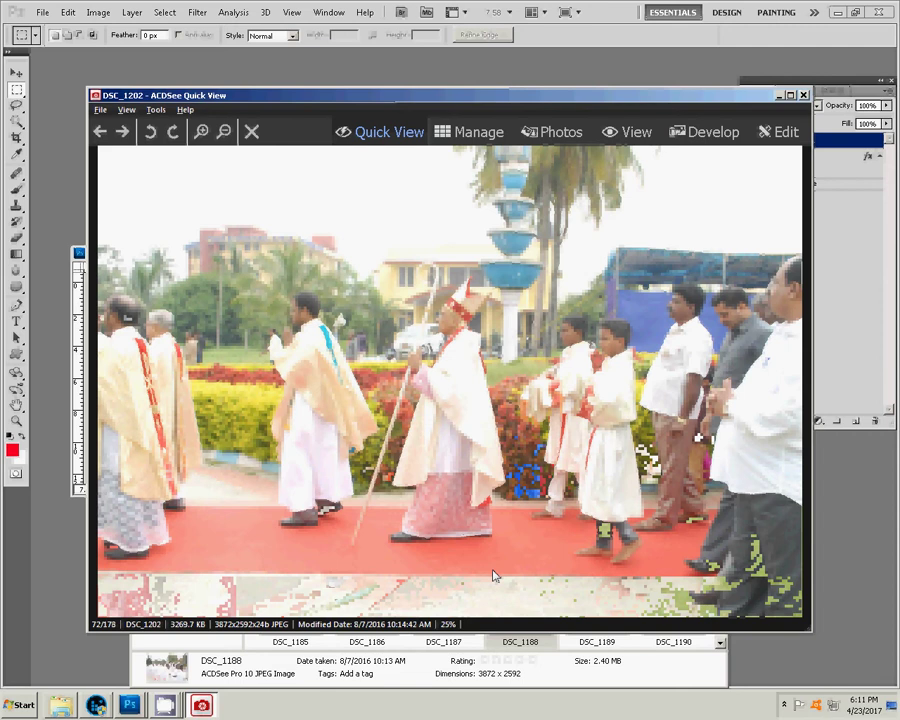
scroll(495, 576, down, 1)
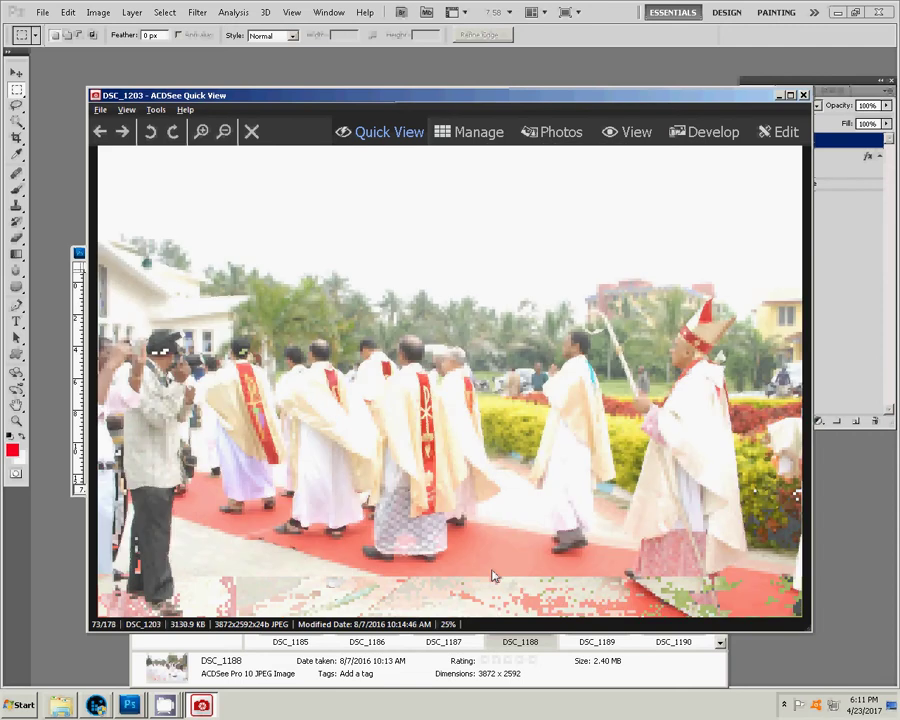
scroll(493, 576, down, 1)
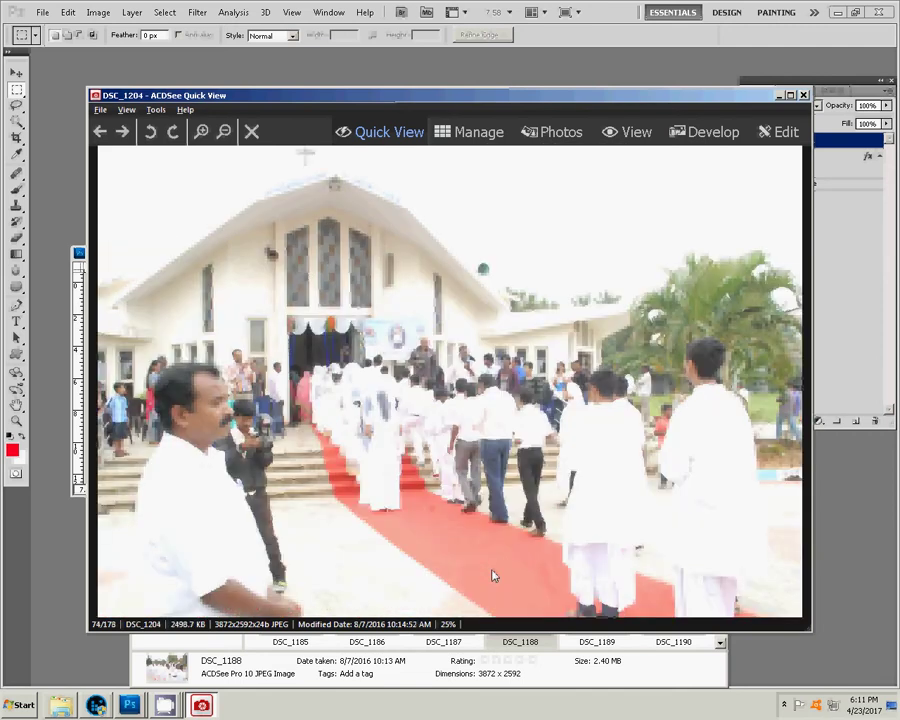
scroll(493, 576, down, 3)
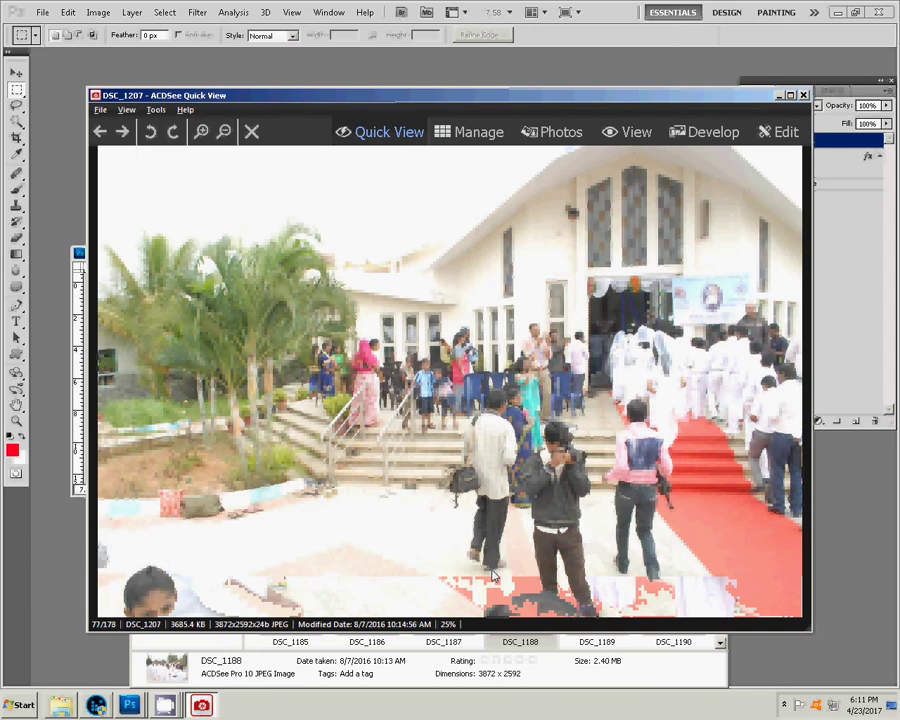
scroll(493, 576, down, 1)
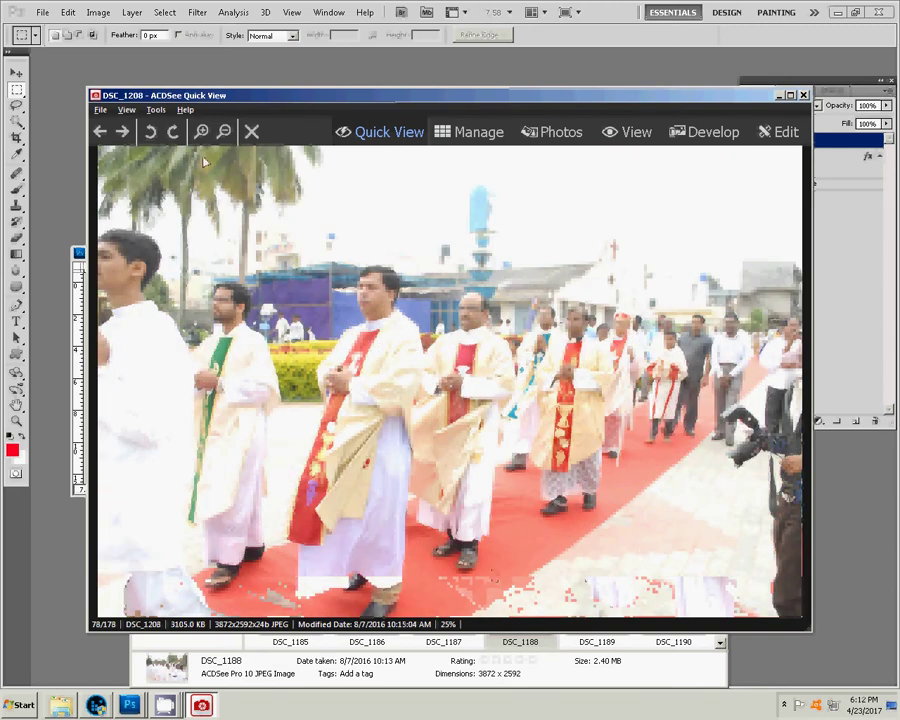
- Close Quick View and open procession photo DSC_1208 in Photoshop
click(800, 93)
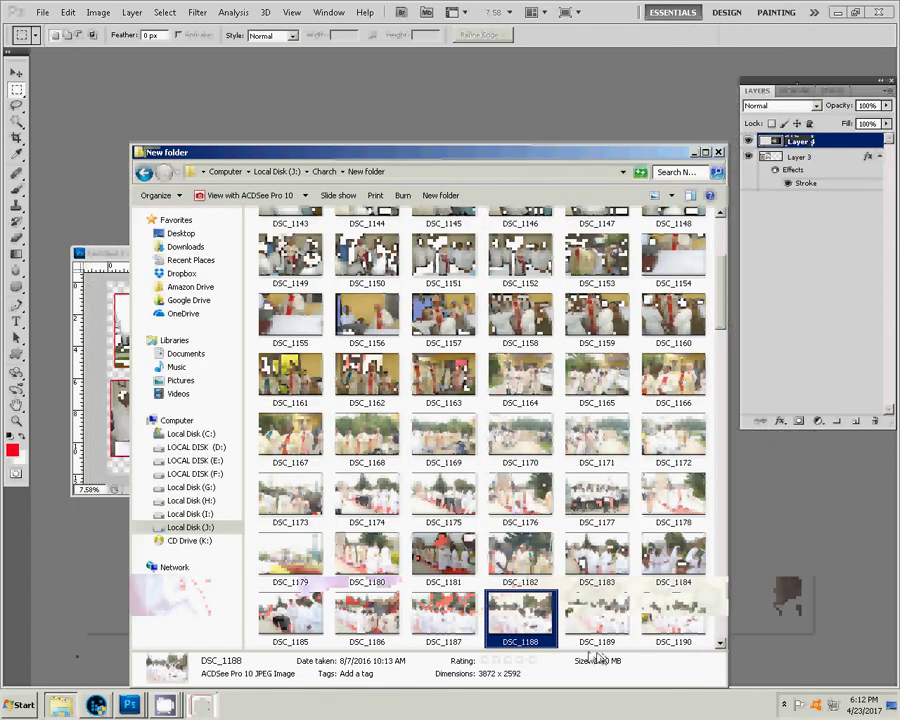
key(Down)
key(Down)
key(Down)
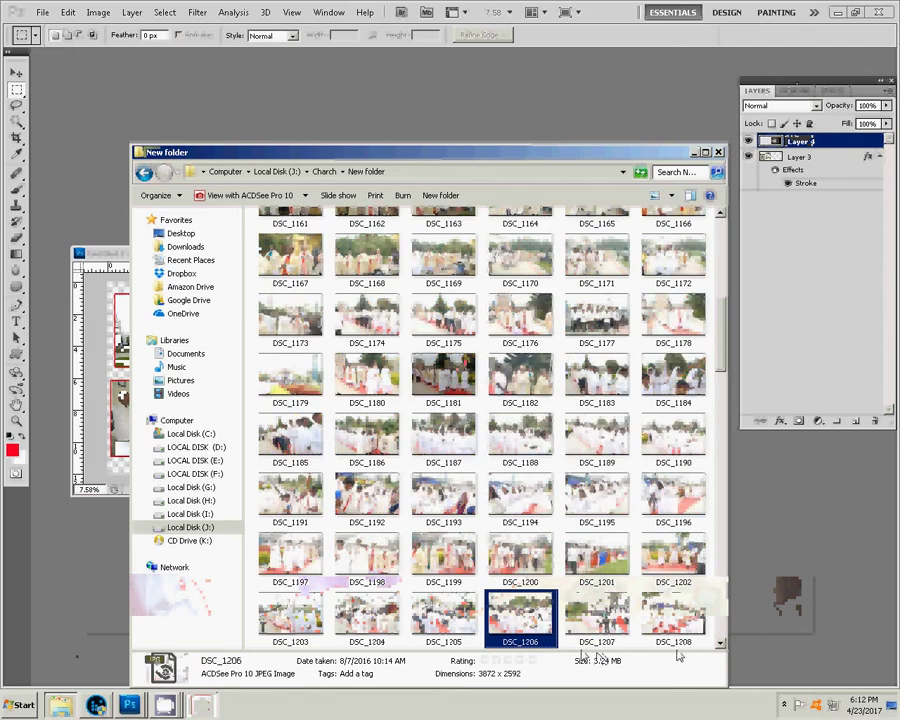
key(Right)
key(Right)
click(100, 350)
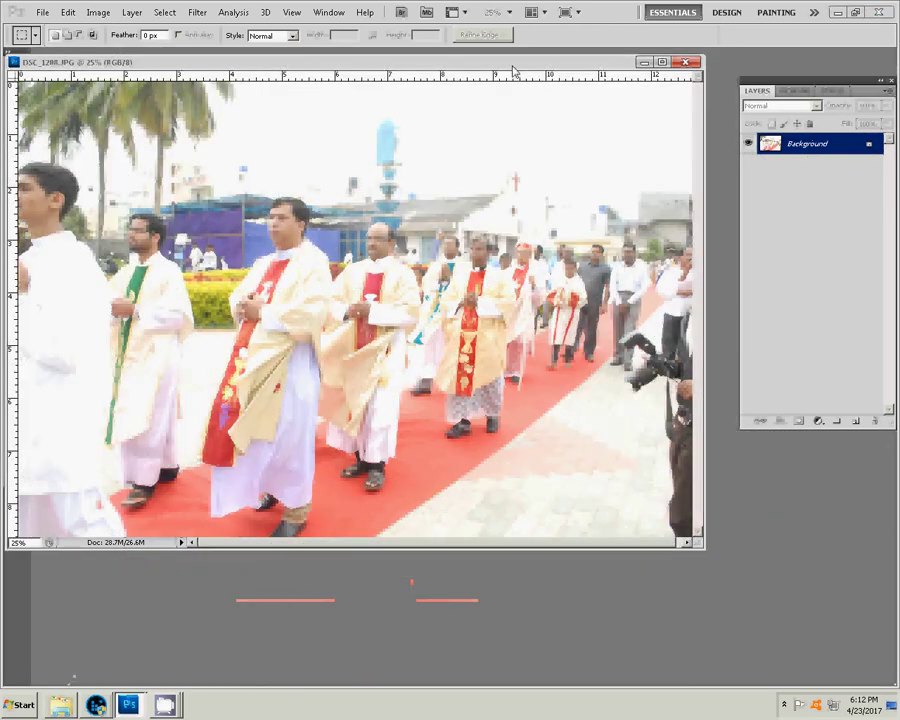
- Resize DSC_1208 to a width of 4 inches
key(ctrl+alt+i)
key(Tab)
key(Tab)
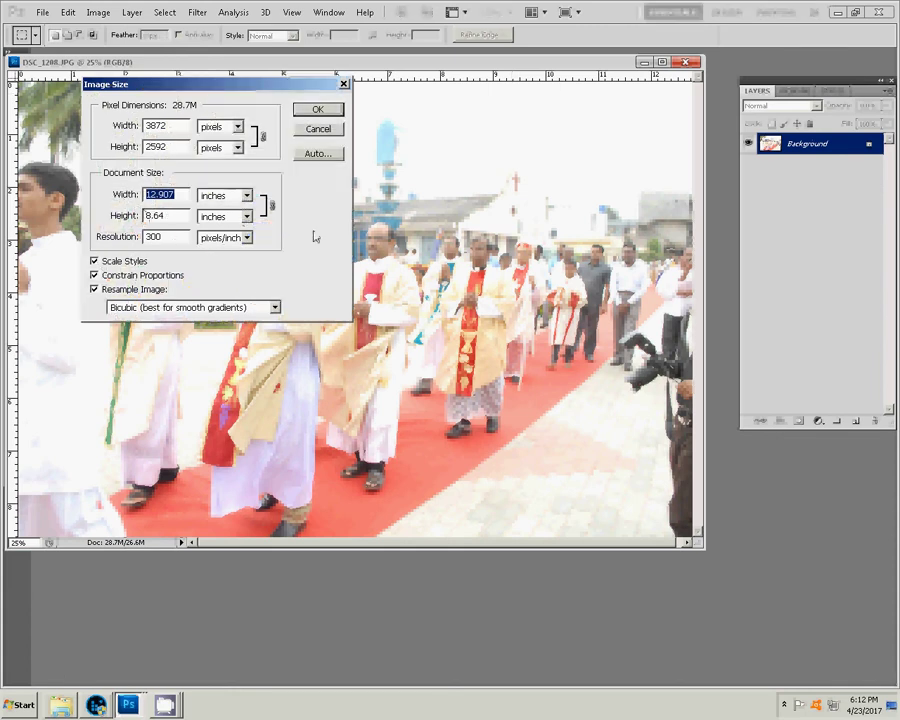
text(4)
click(320, 133)
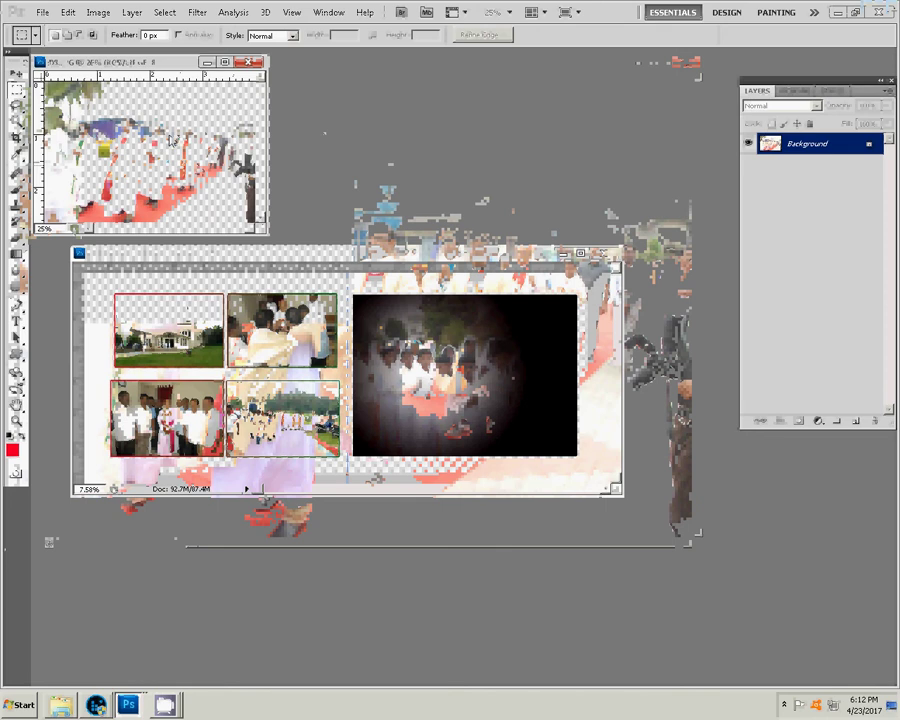
- Place the resized photo in Untitled-2, tilted about 20°, and close the original
key(v)
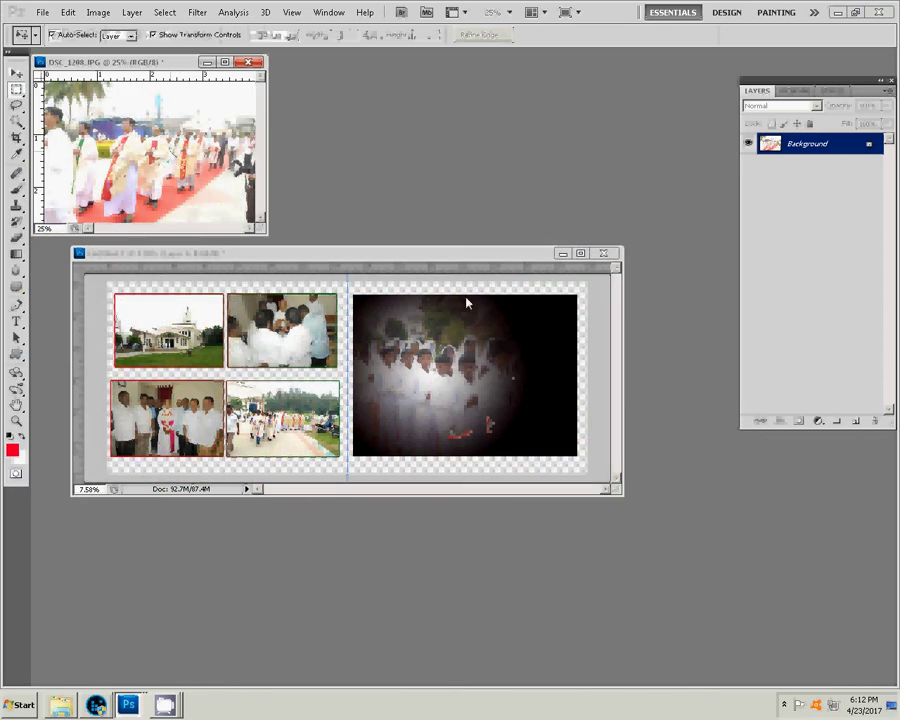
mouse_move(172, 158)
mouse_down()
mouse_move(530, 338)
mouse_move(557, 318)
mouse_move(554, 307)
mouse_up()
key(ctrl+t)
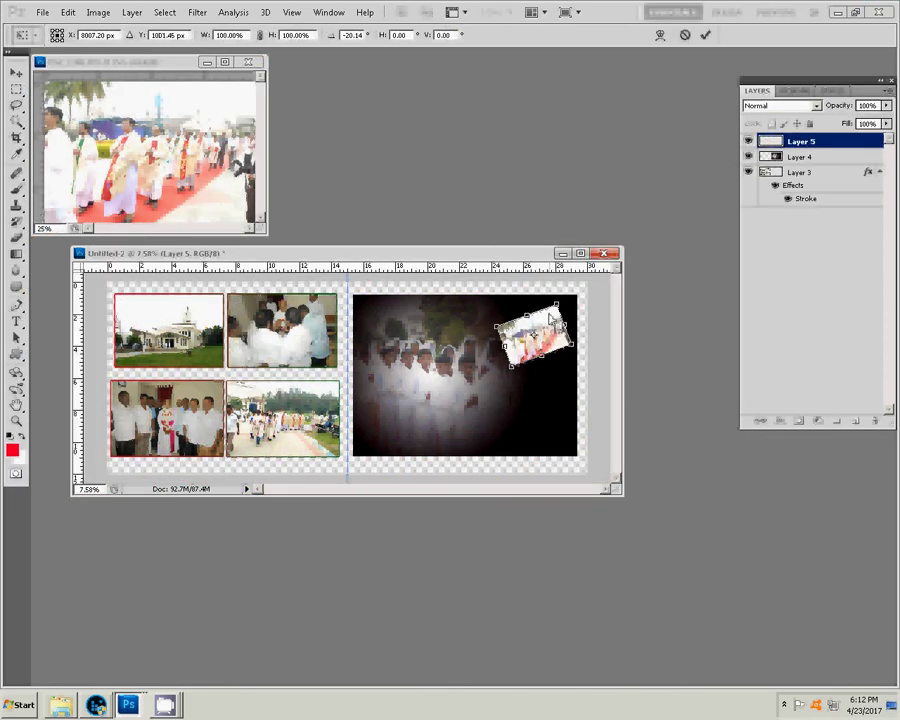
click(706, 35)
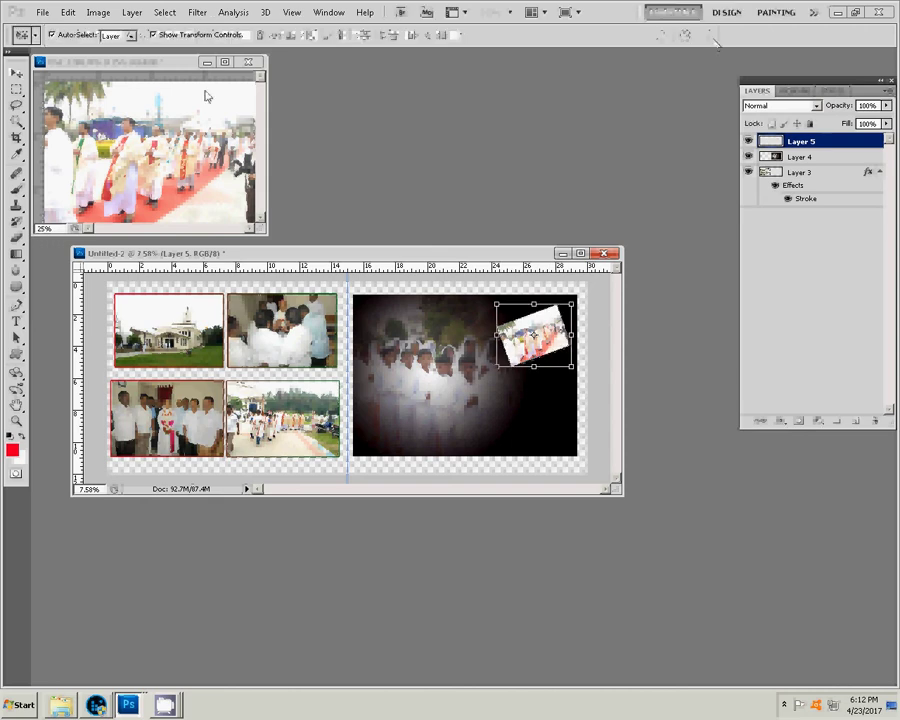
click(257, 62)
- Discard DSC_1208's changes, return to the church folder, and open DSC_1210 in Quick View
click(452, 265)
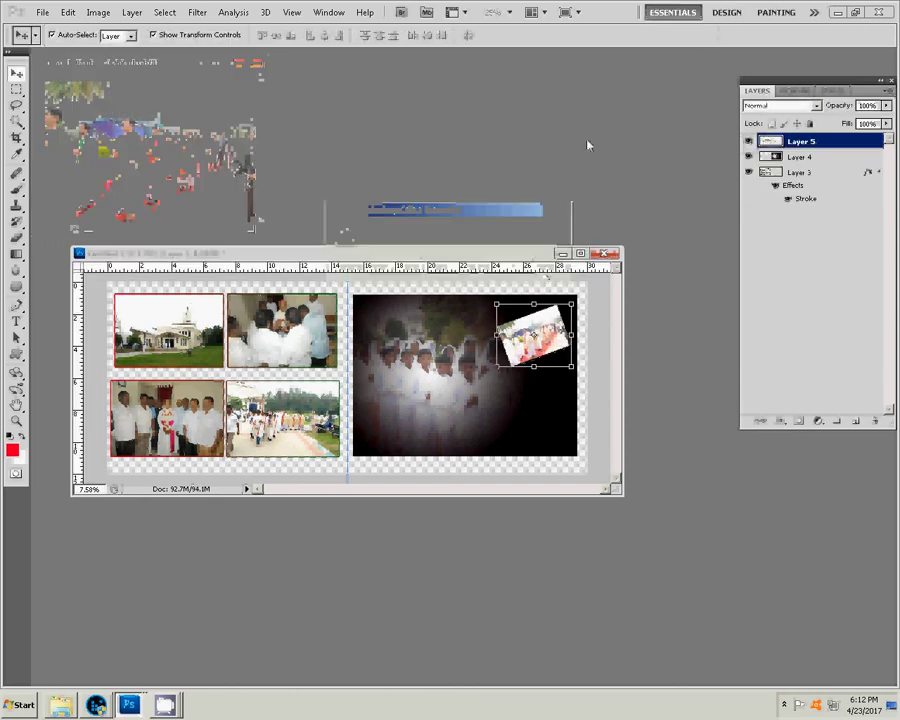
click(61, 705)
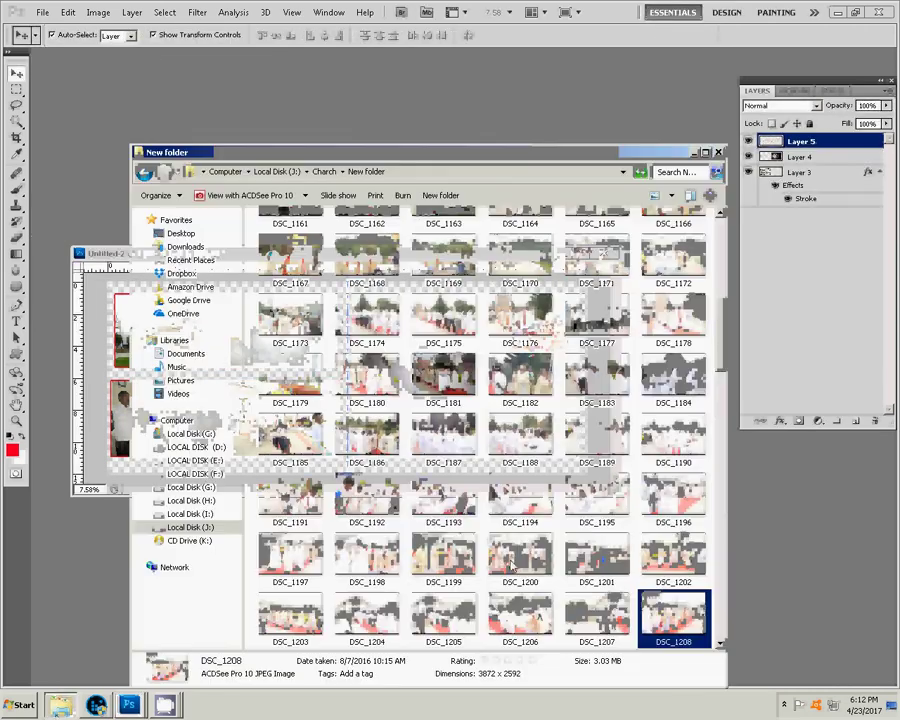
click(721, 643)
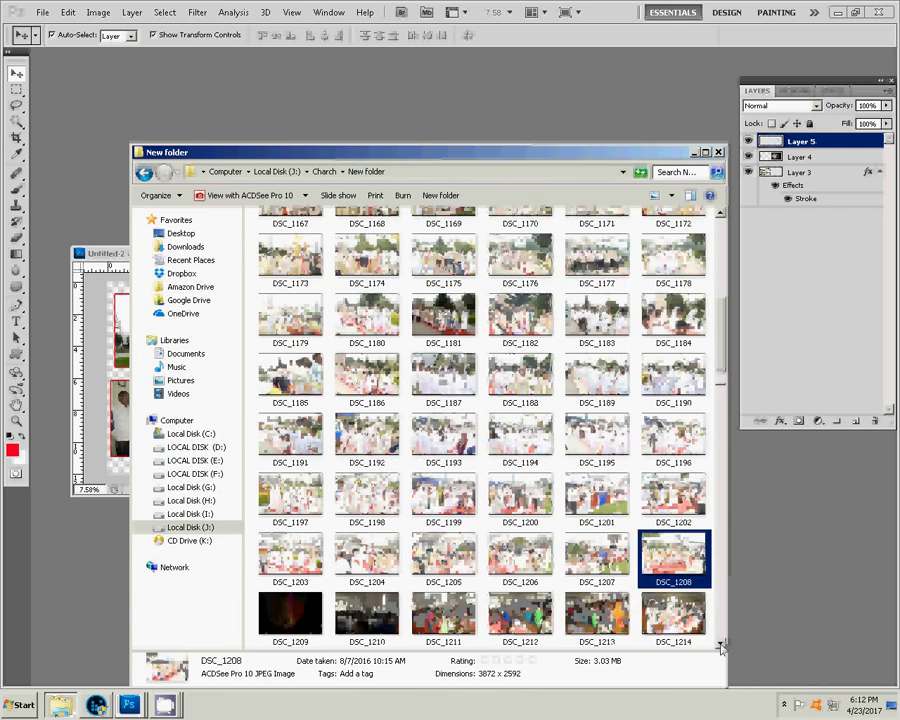
click(721, 643)
key(Escape)
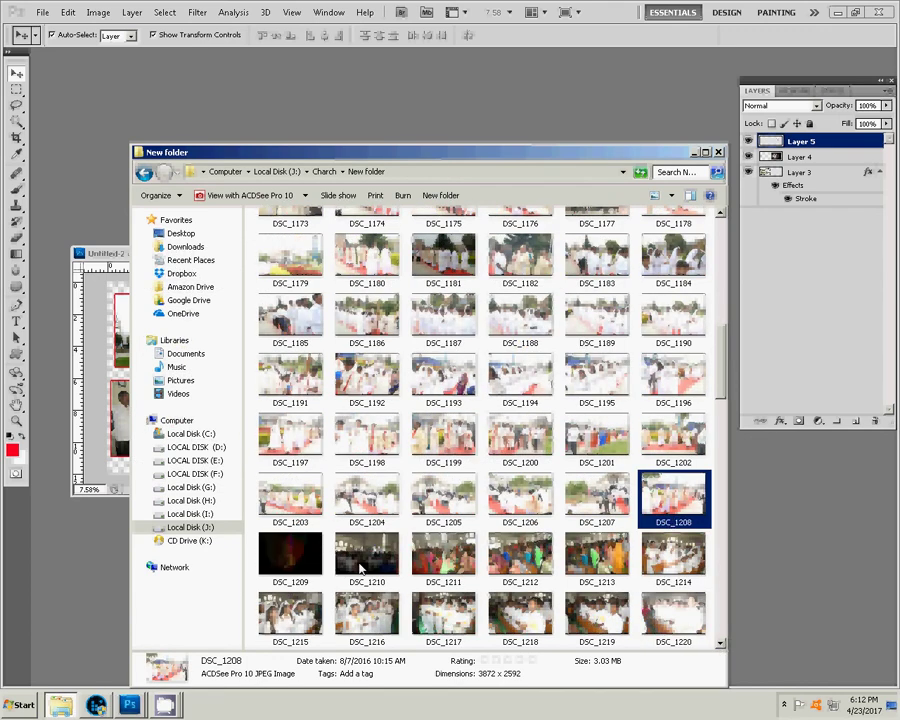
click(378, 565)
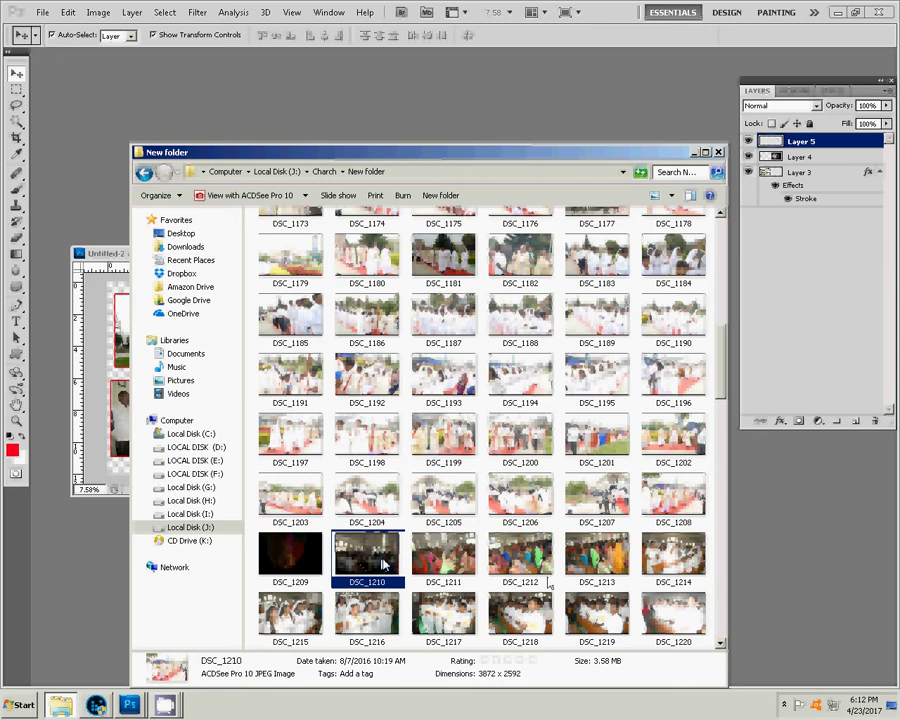
mouse_move(366, 554)
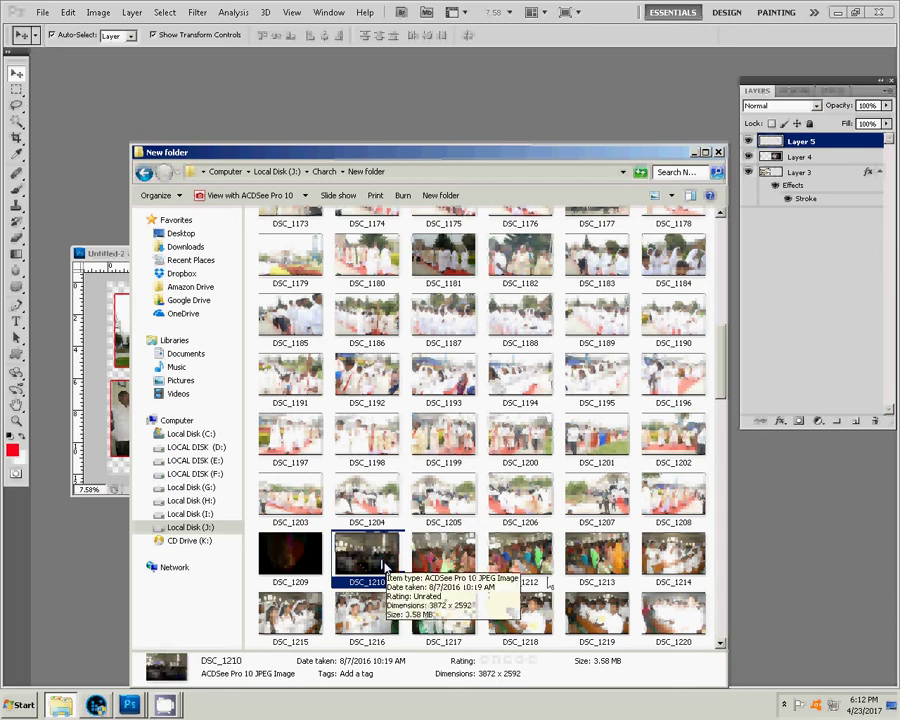
double_click(385, 568)
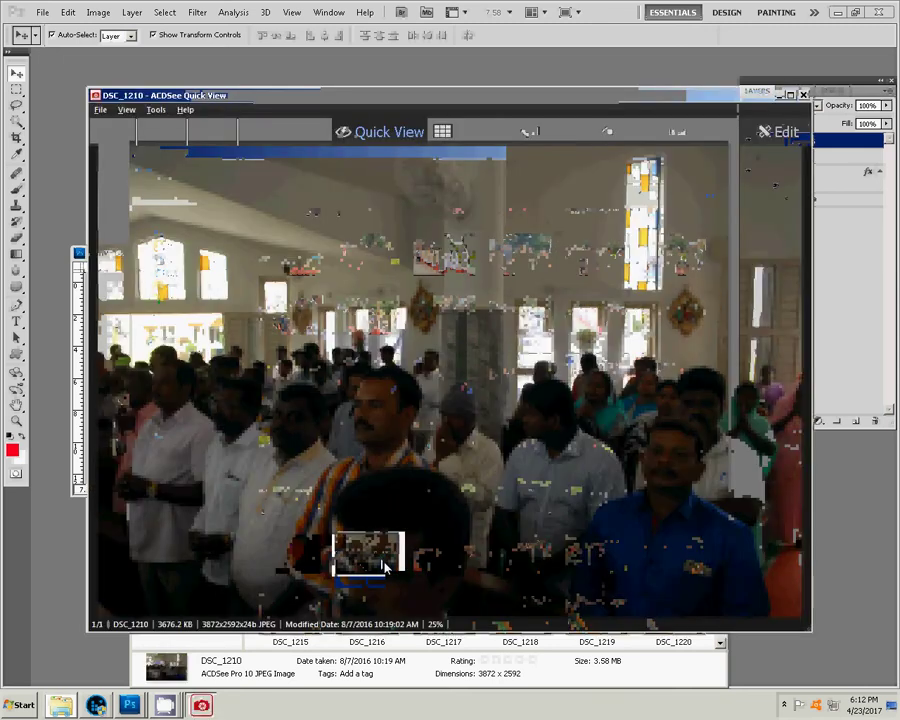
- Inspect DSC_1211 at 100% zoom, panning across the faces in the crowd
scroll(385, 568, down, 1)
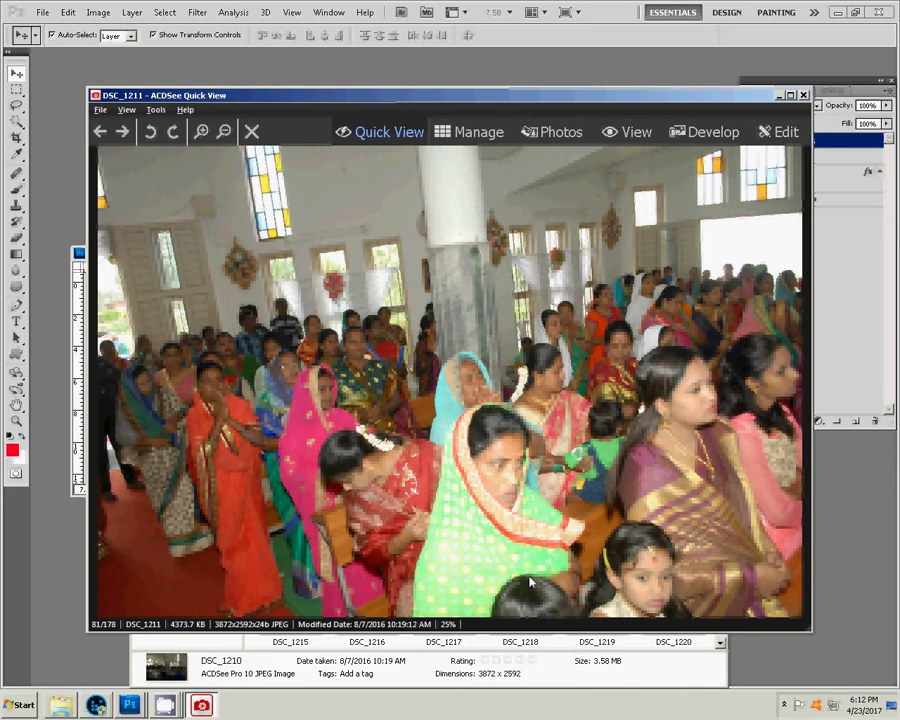
click(201, 133)
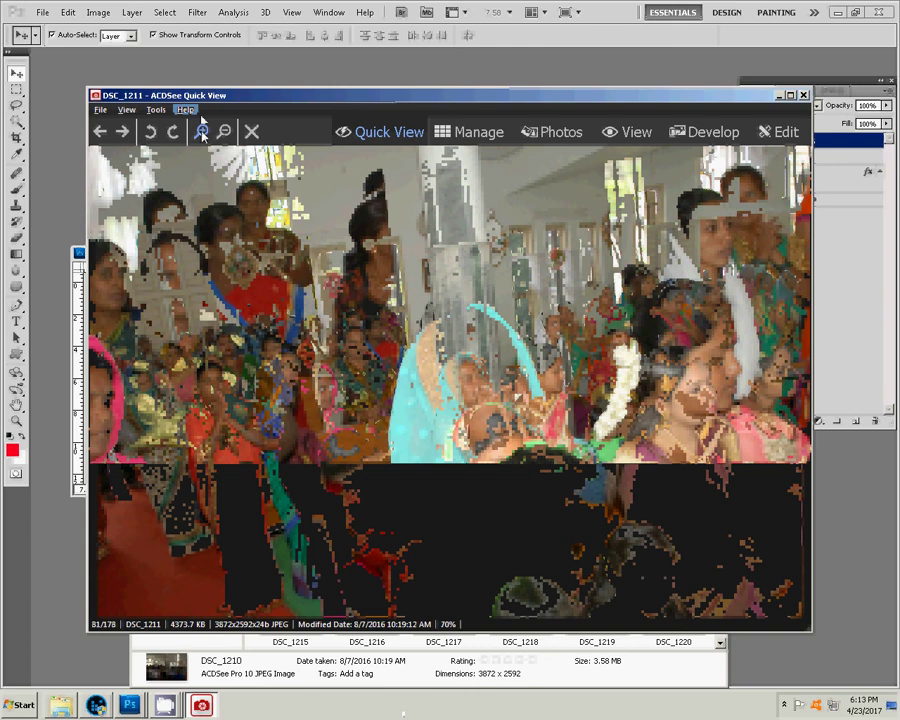
click(201, 131)
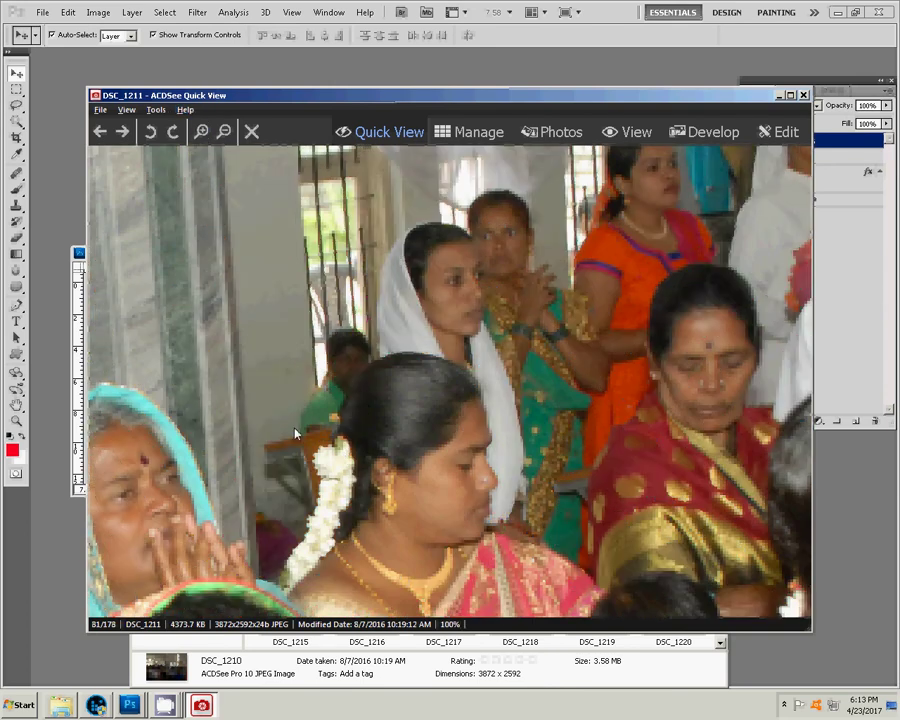
drag(295, 432, 237, 467)
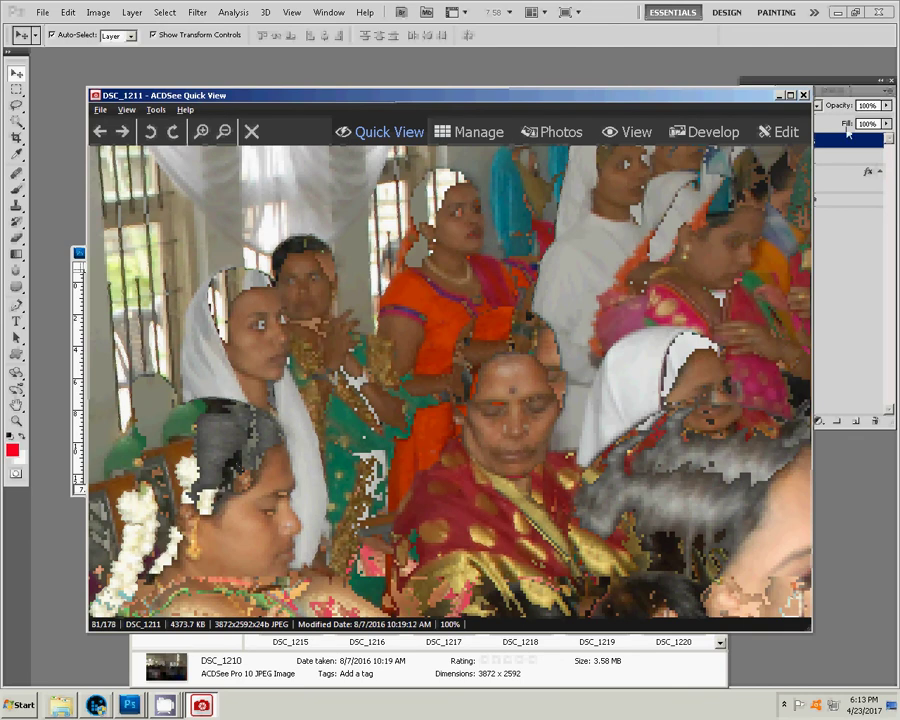
- Close Quick View and open DSC_1211 in Photoshop
click(803, 96)
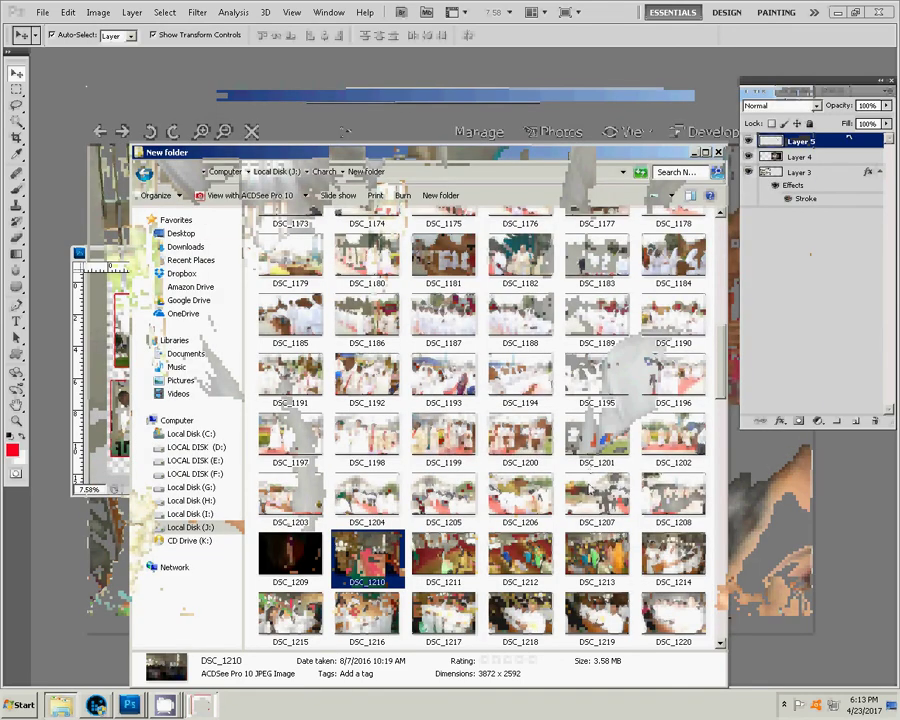
key(Right)
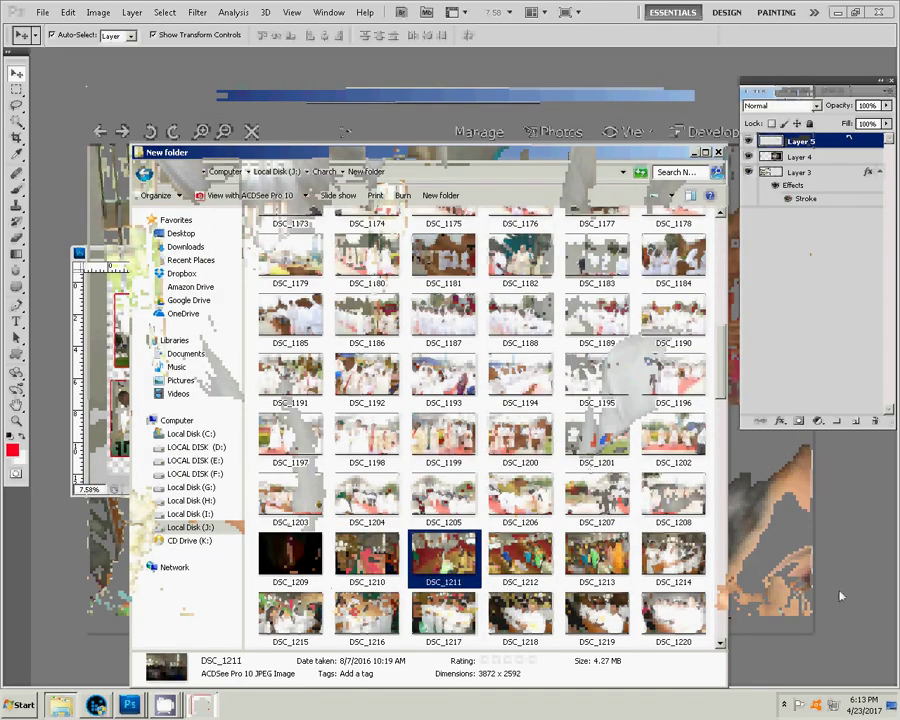
click(840, 597)
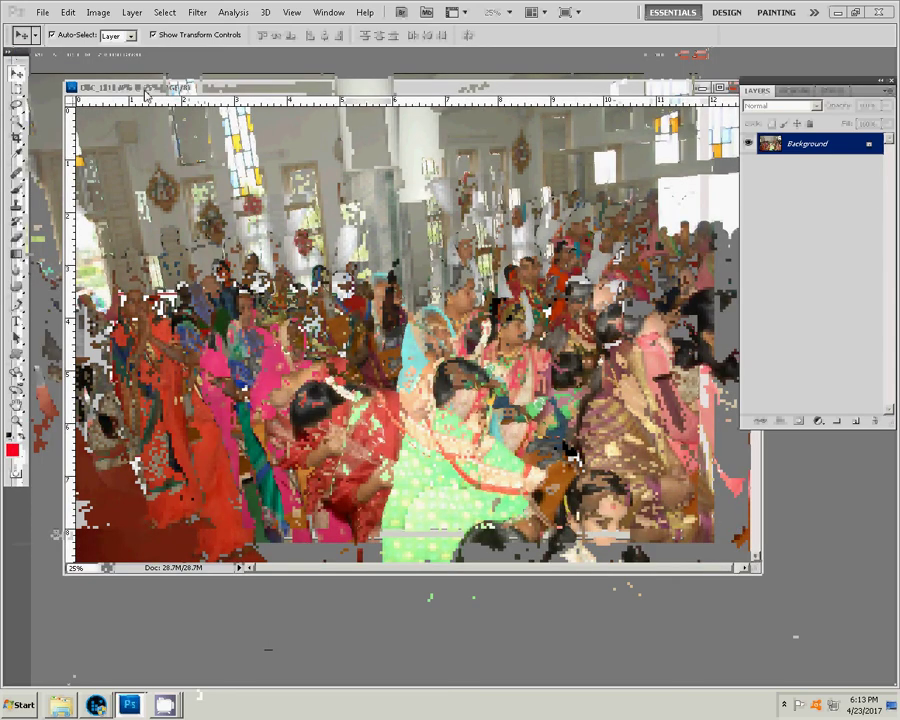
- Make a large feathered elliptical selection over the congregation in DSC_1211
click(17, 89)
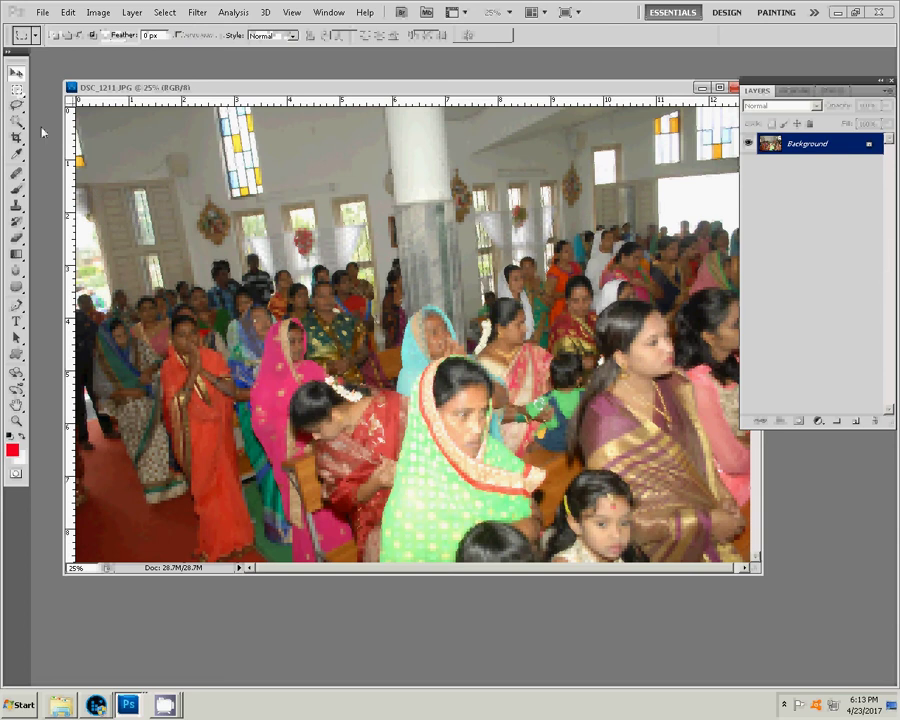
right_click(17, 89)
click(70, 102)
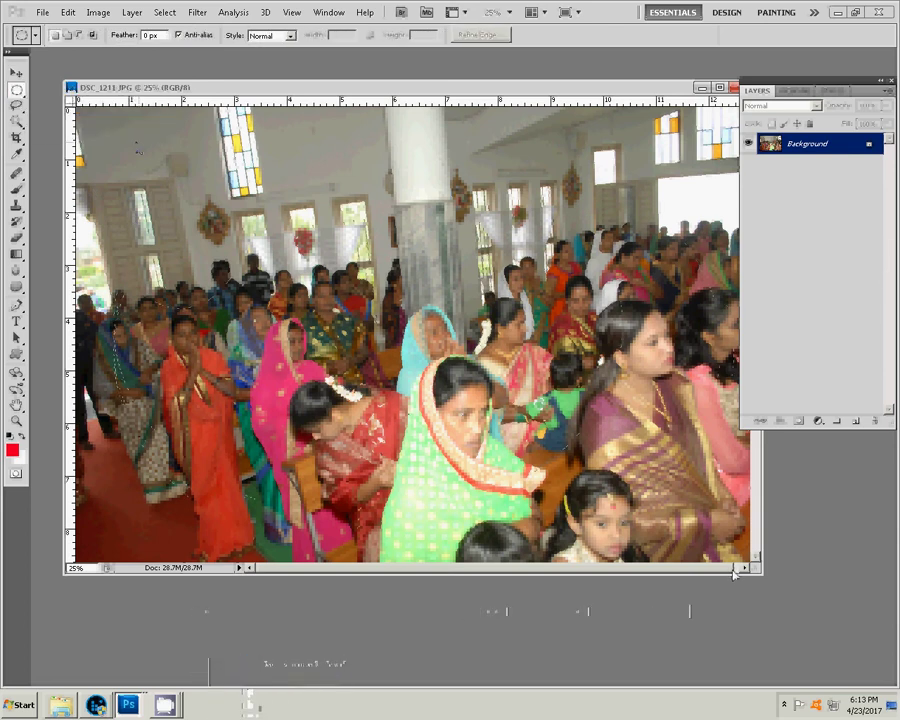
drag(93, 172, 743, 551)
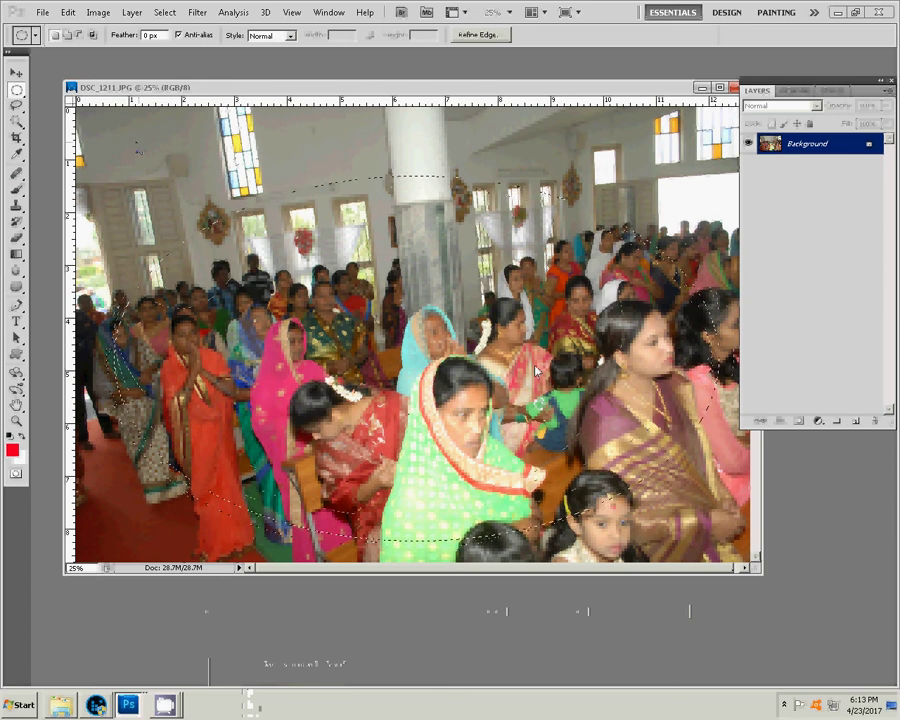
right_click(458, 333)
click(484, 362)
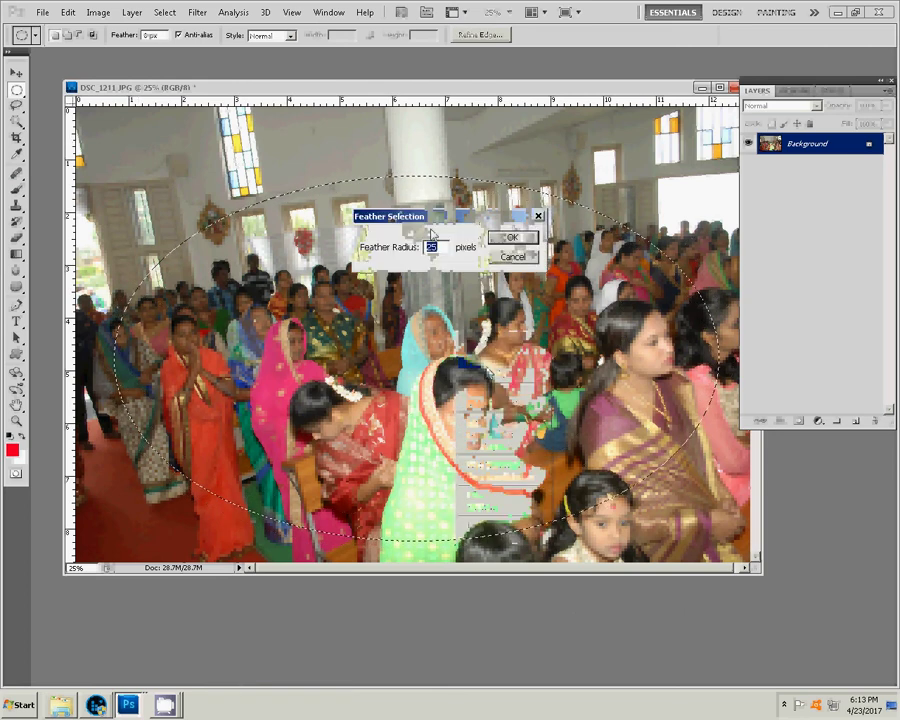
click(508, 239)
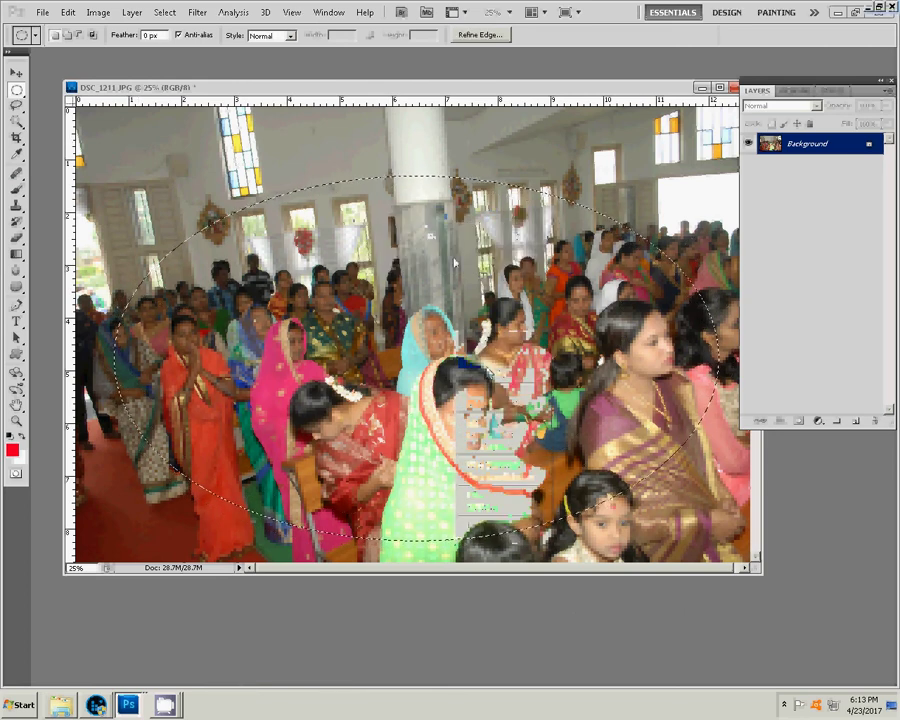
- Copy the feathered oval and bring the Untitled-2 album layout to the front
click(68, 12)
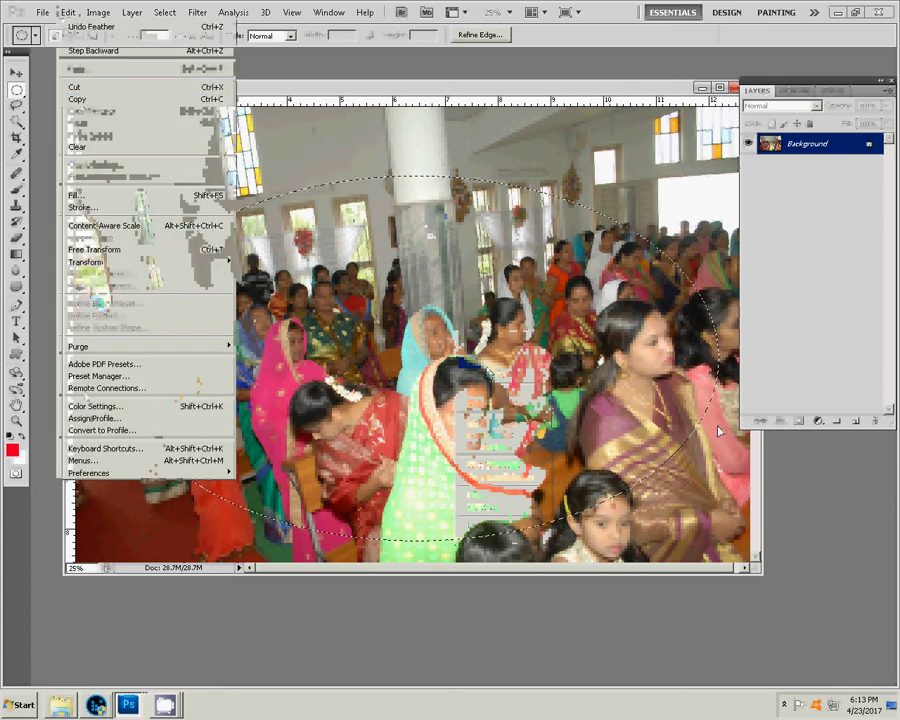
click(75, 99)
mouse_move(128, 704)
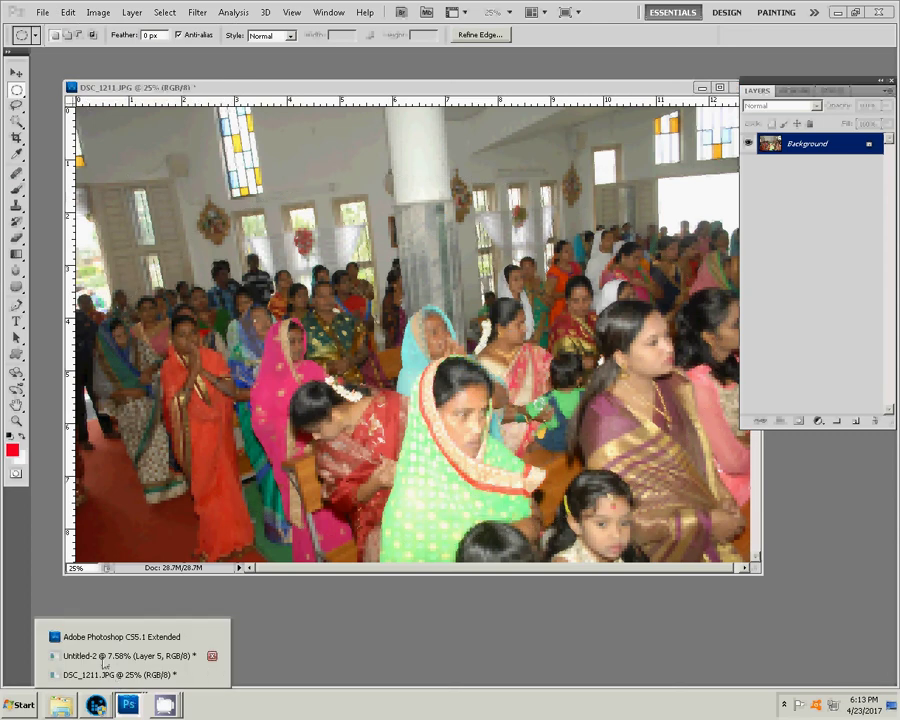
click(104, 662)
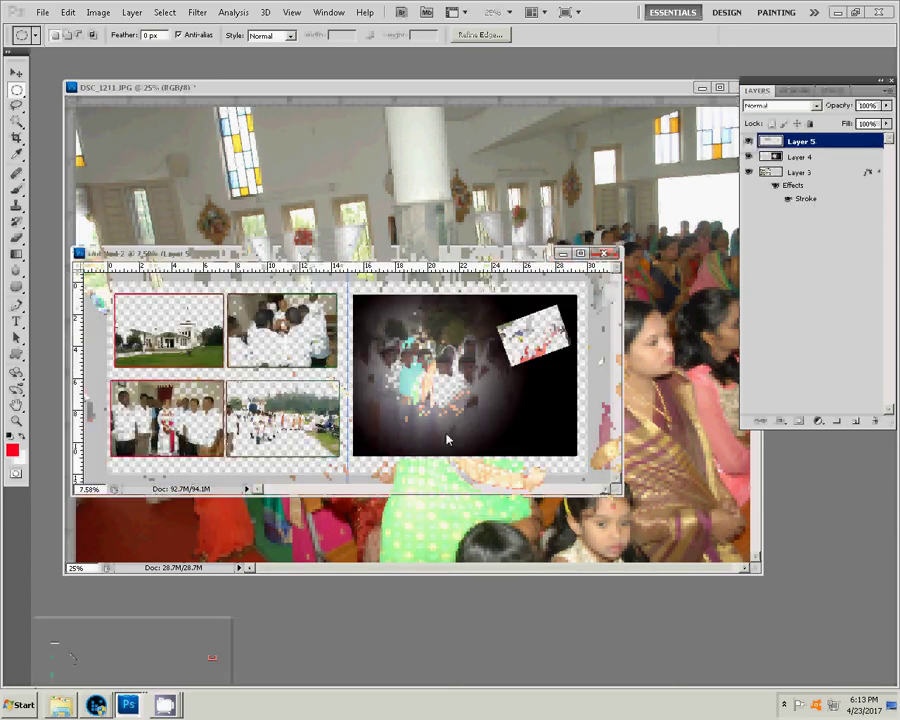
- Paste the crowd oval as Layer 6, shrink it to about 40%, and place it lower right
click(68, 12)
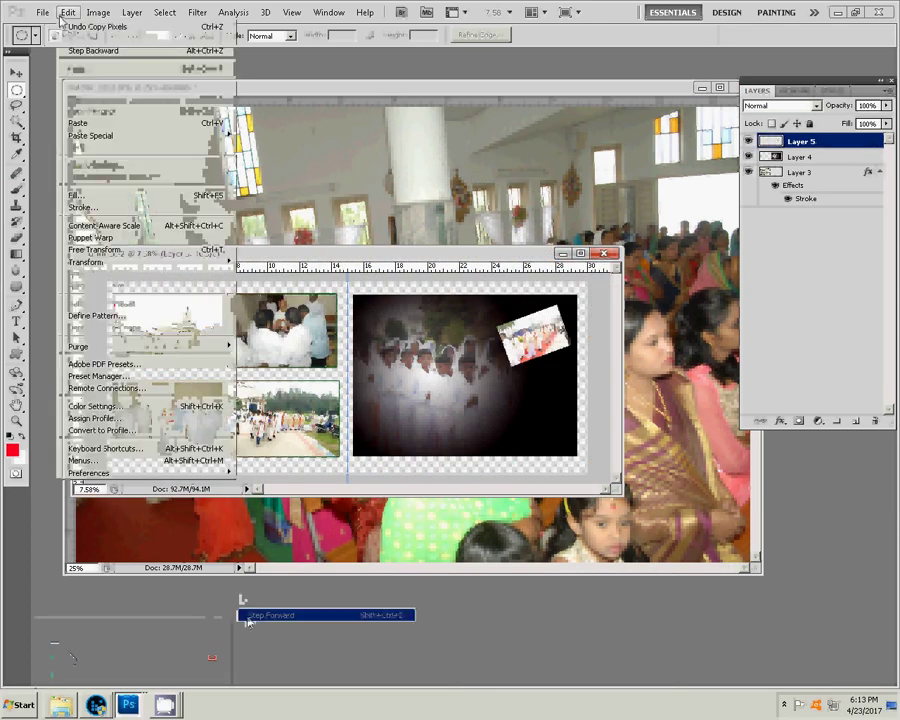
click(78, 124)
key(v)
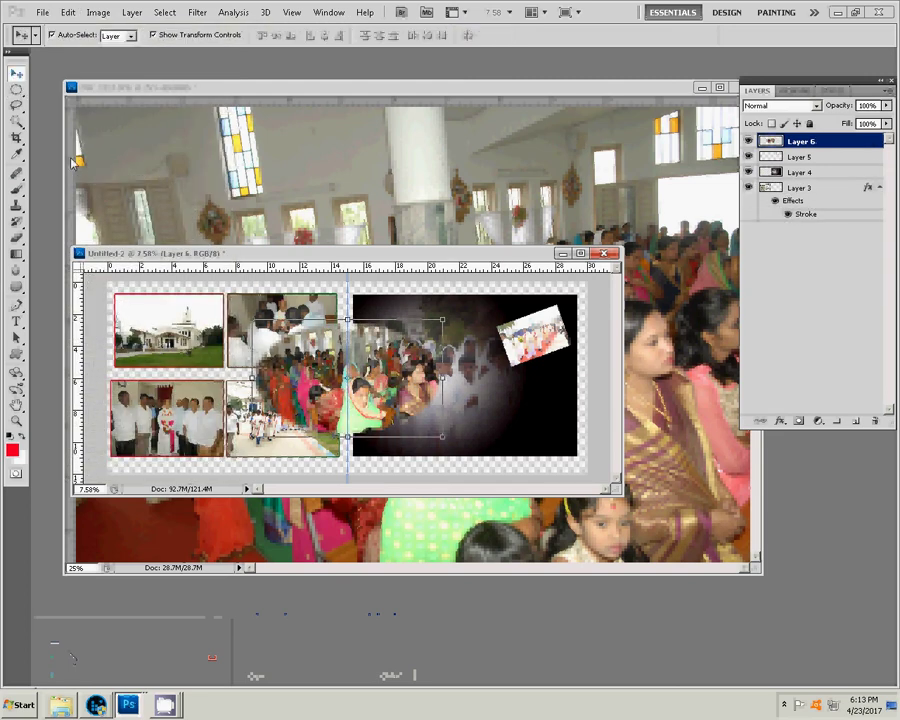
drag(420, 380, 580, 425)
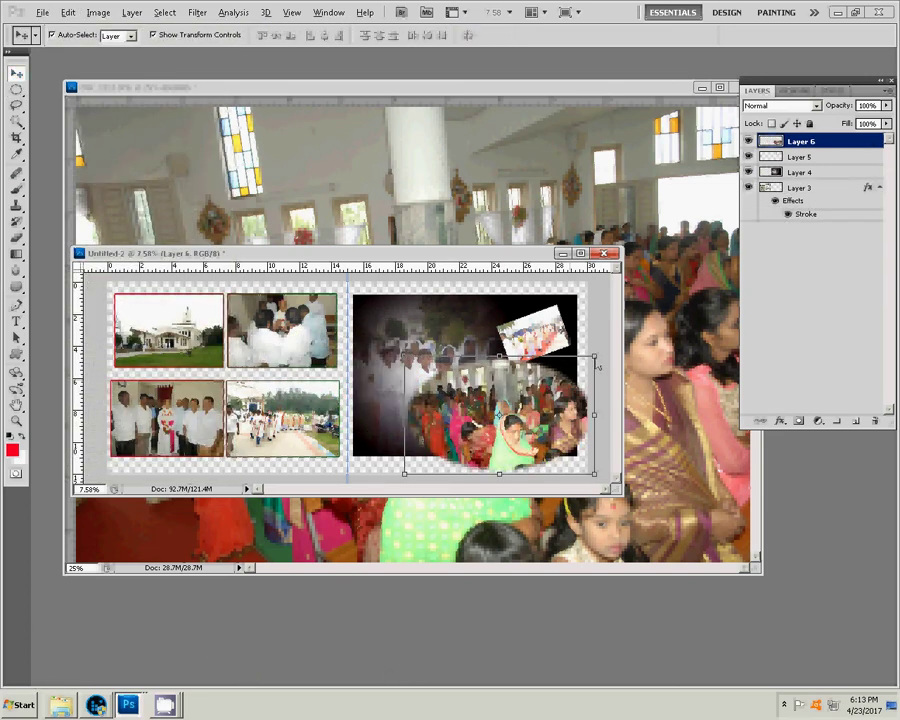
mouse_move(597, 366)
mouse_down()
mouse_move(541, 401)
mouse_move(546, 392)
mouse_move(567, 398)
mouse_up()
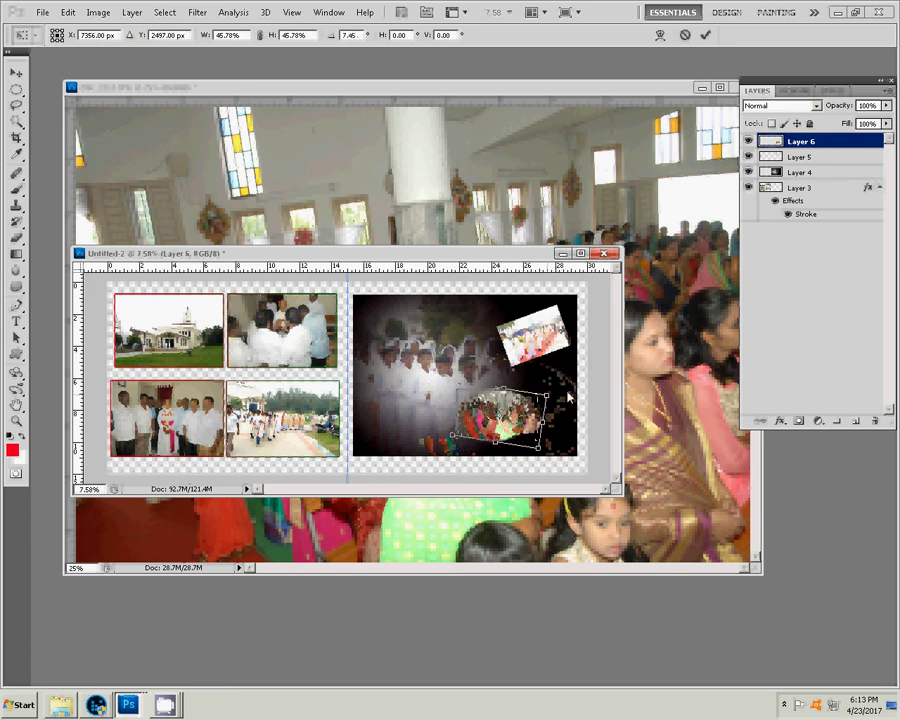
click(705, 35)
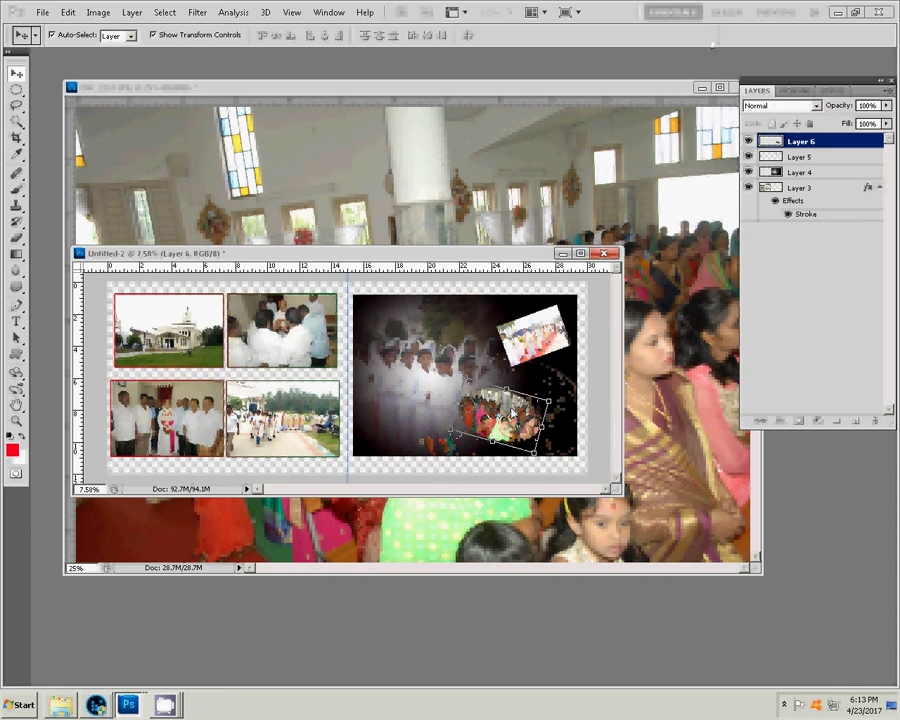
drag(512, 412, 541, 405)
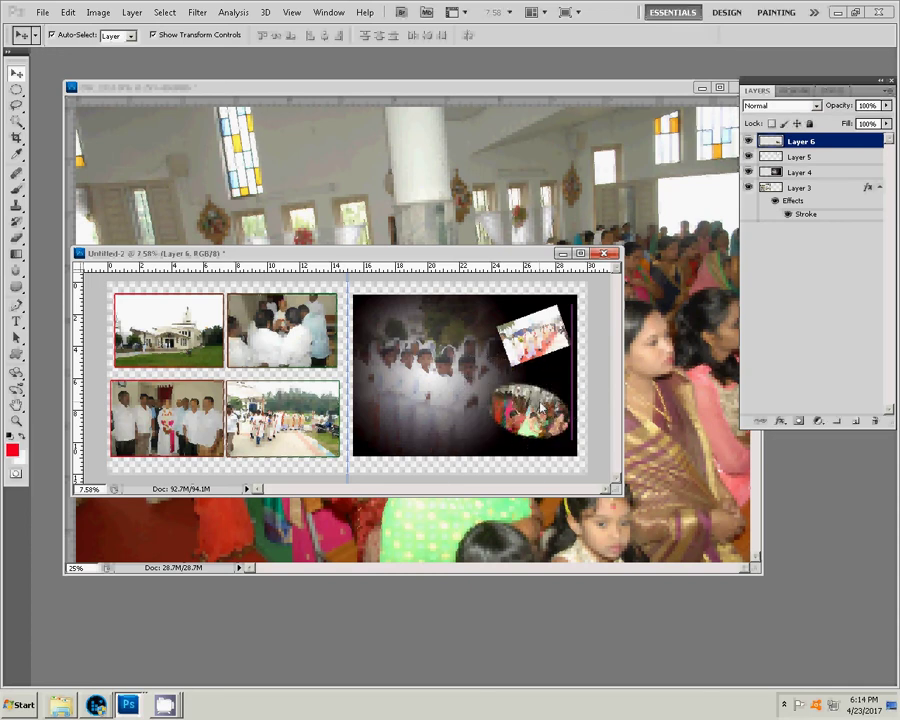
click(780, 421)
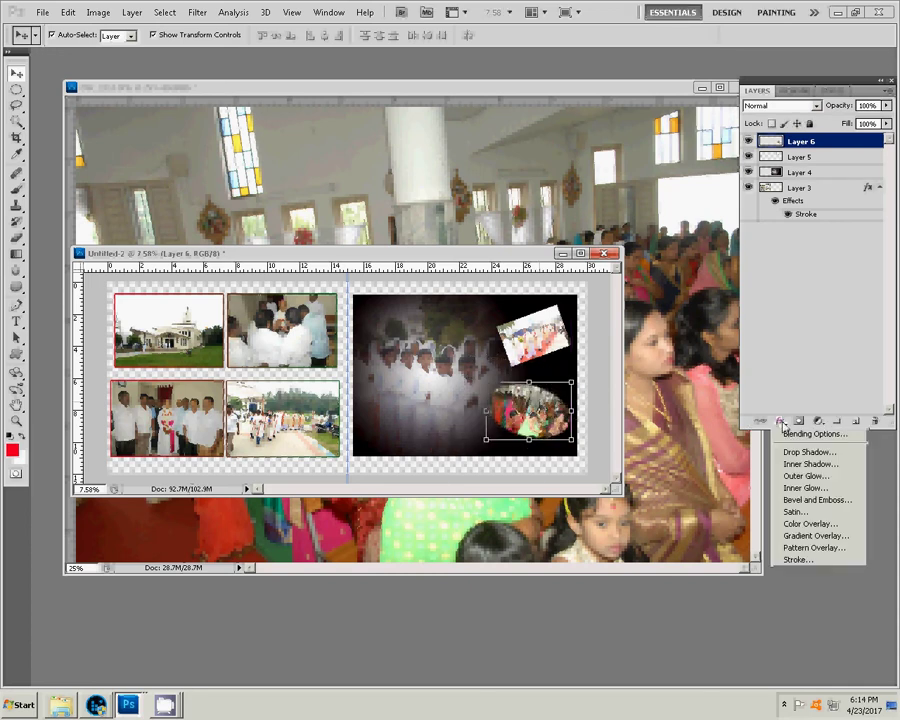
- Give the crowd oval a 6 px near-white (fbfcfc) Stroke layer effect
click(810, 561)
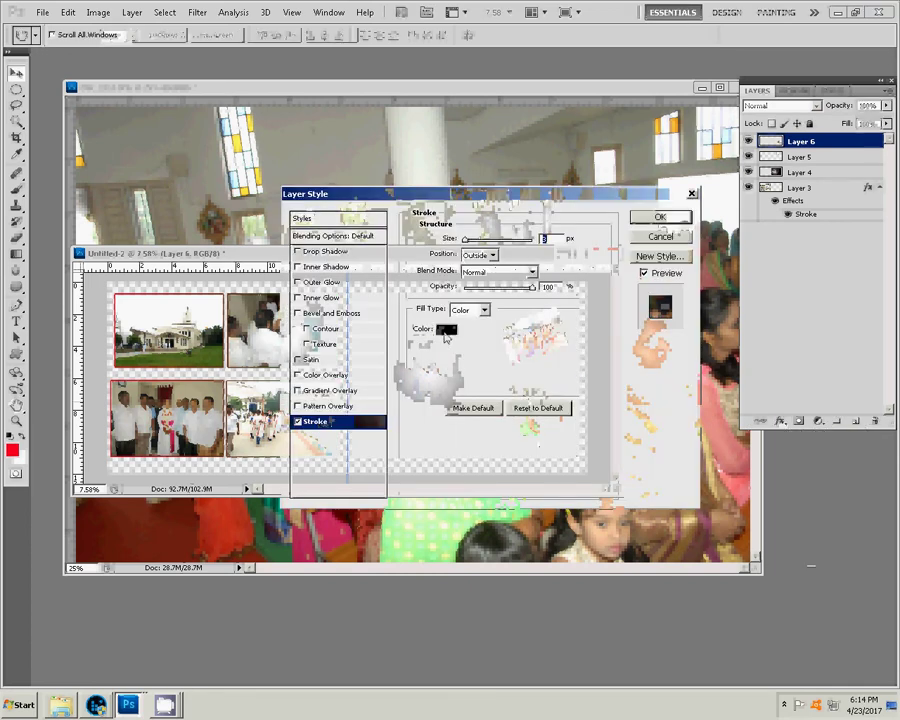
click(446, 333)
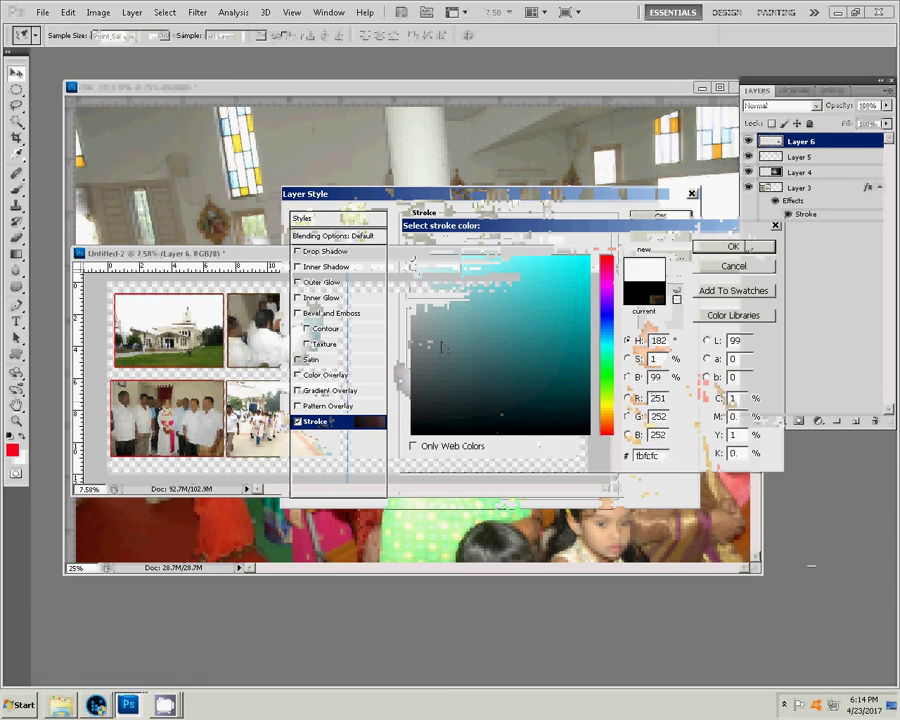
key(Return)
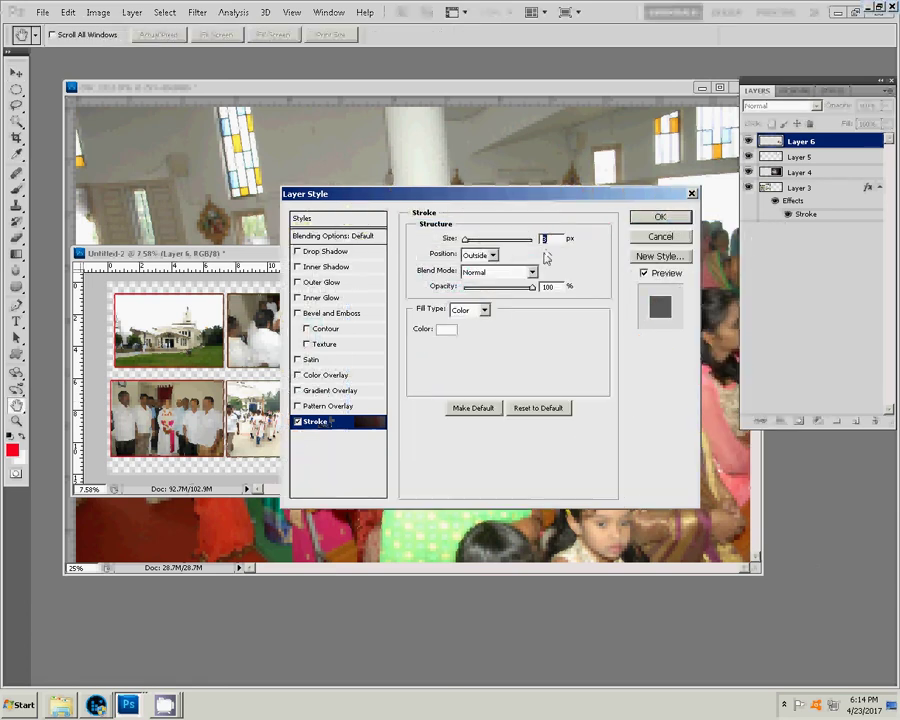
text(6)
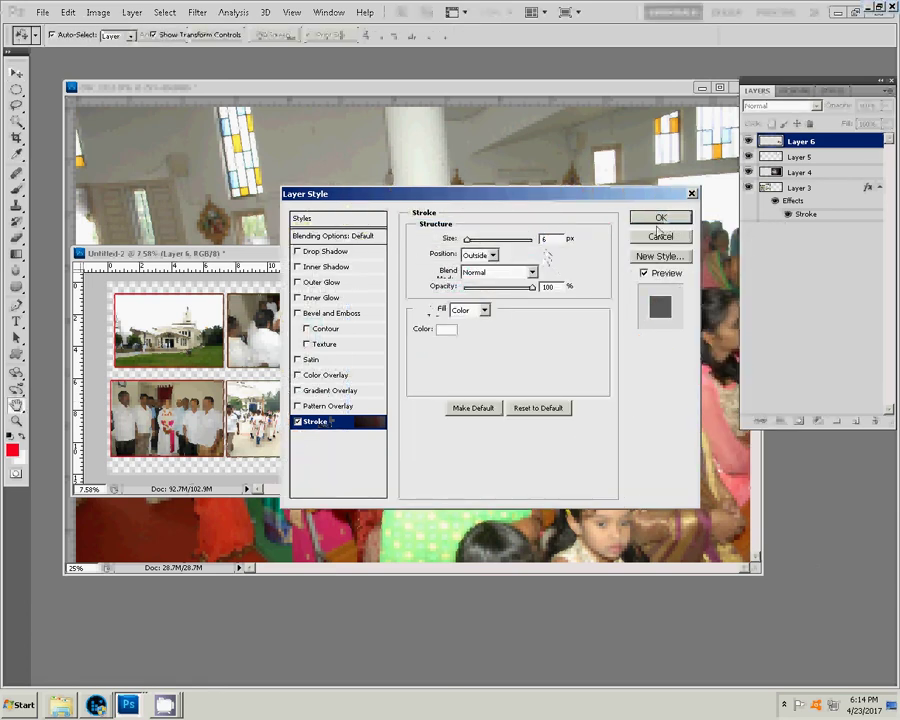
click(660, 218)
- Copy Layer 6's stroke layer style and select Layer 5
click(551, 330)
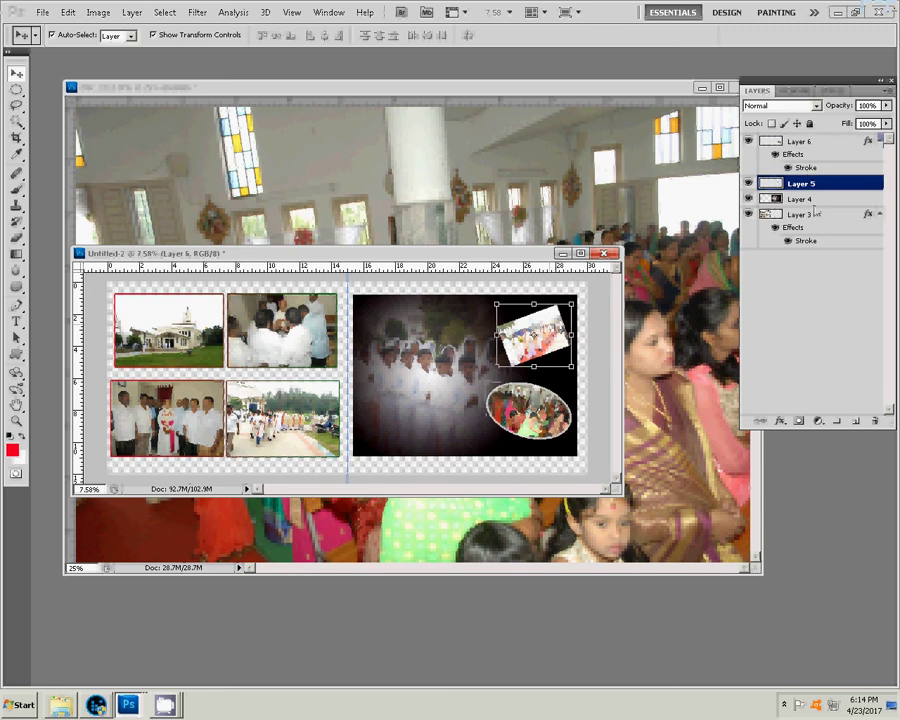
right_click(795, 144)
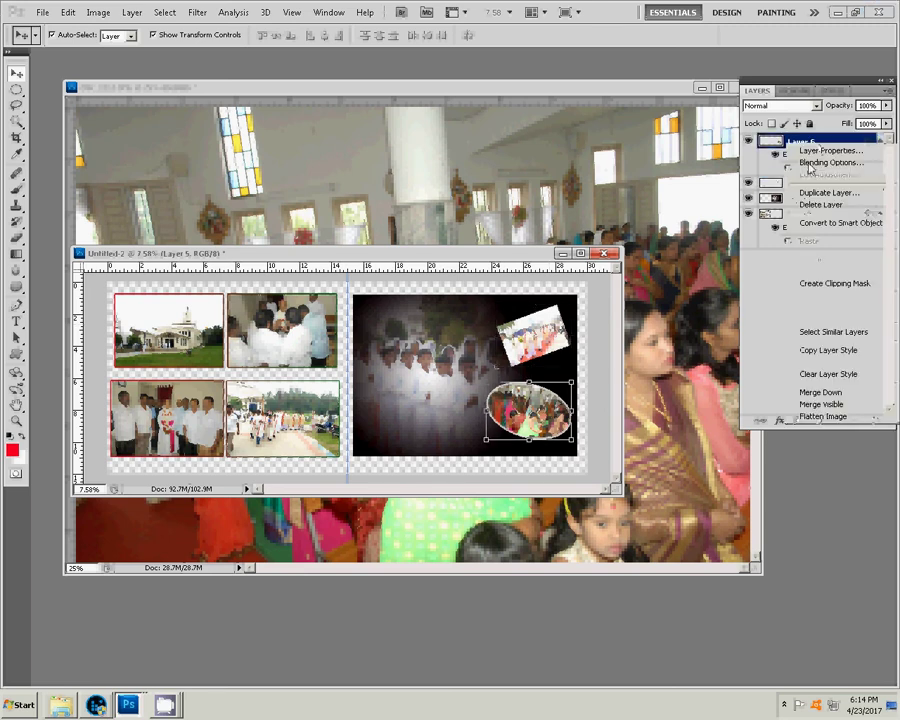
click(800, 350)
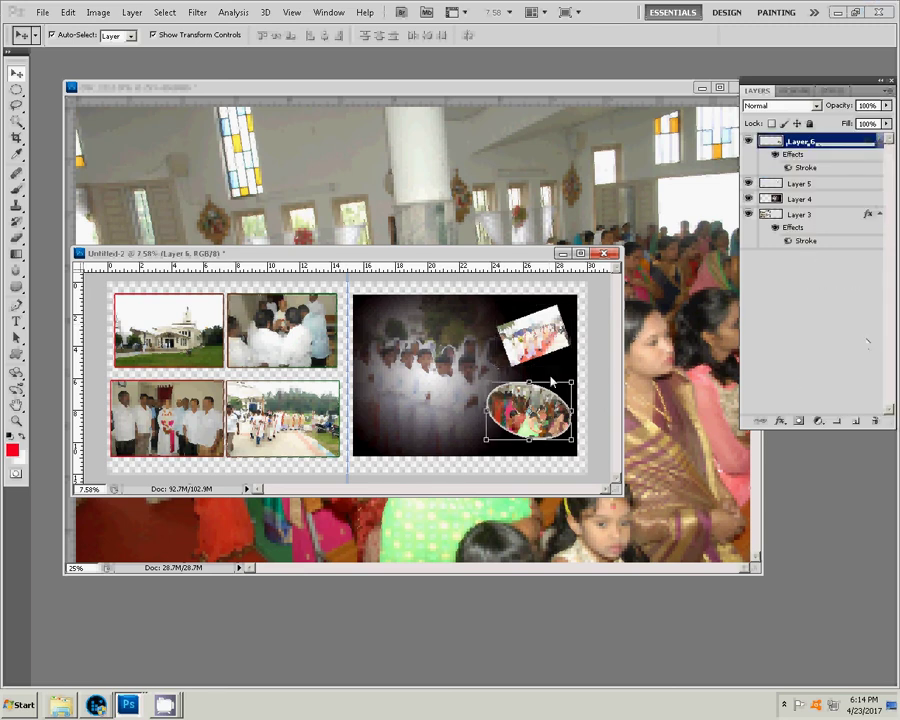
click(834, 186)
- Paste the white stroke onto tilted Layer 5, then copy Layer 3's red stroke style
right_click(834, 186)
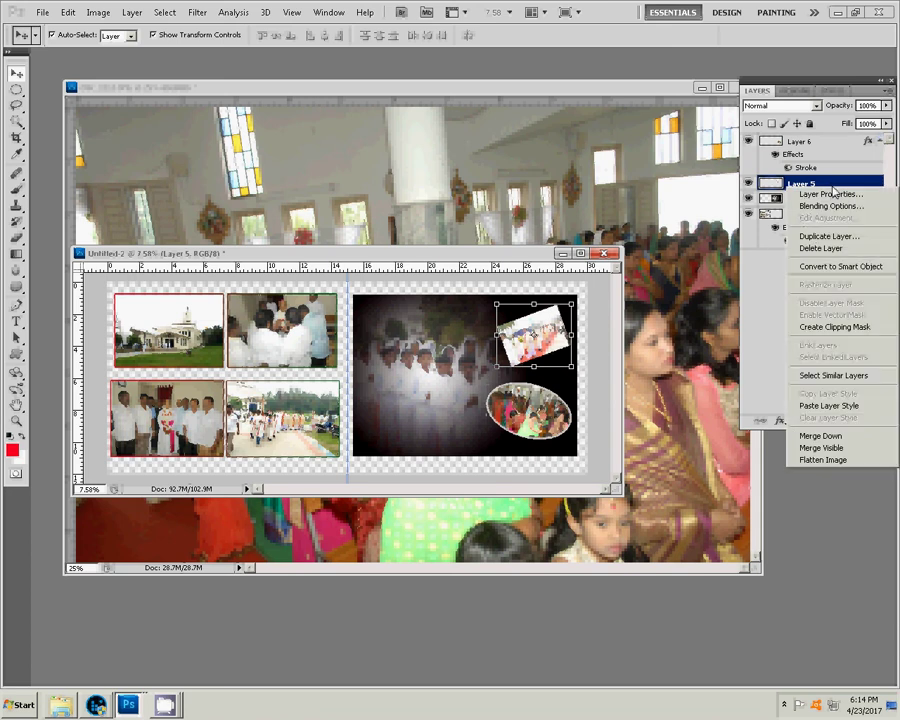
click(830, 405)
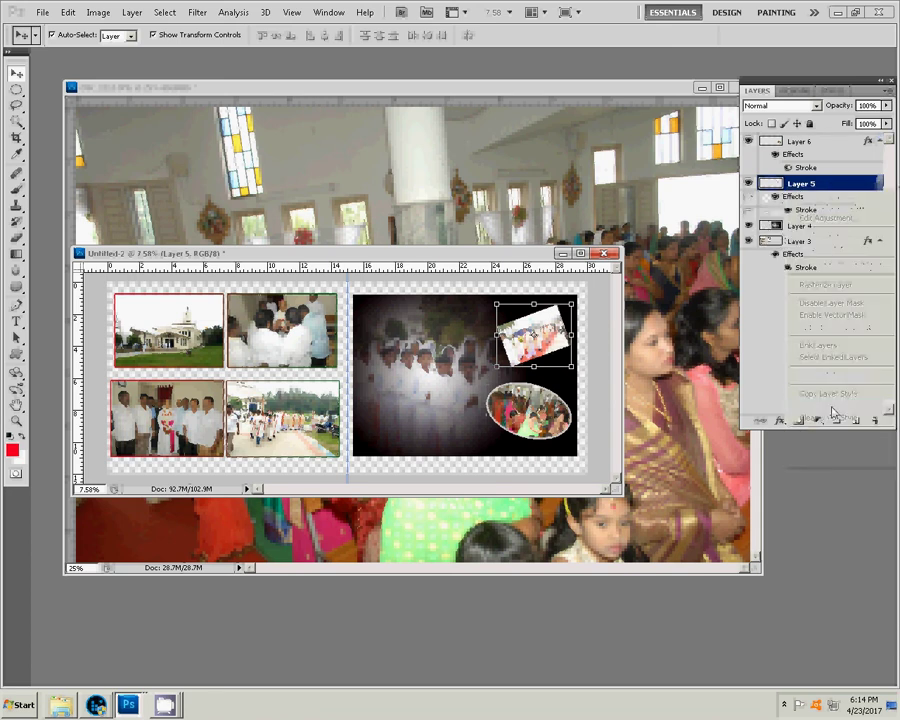
click(257, 338)
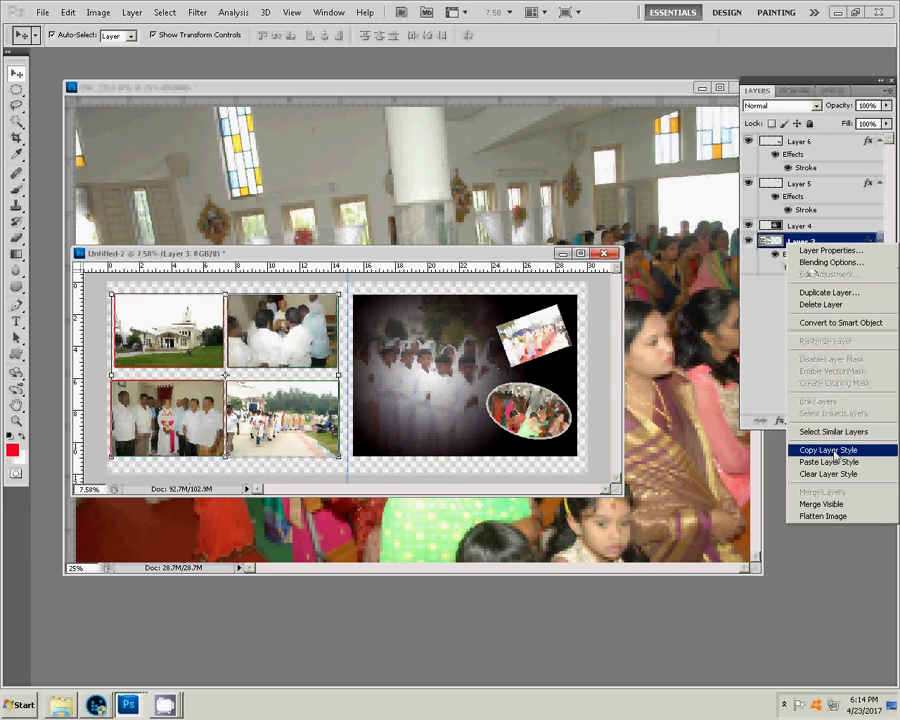
click(835, 449)
- Paste the red stroke style onto Layer 4's large dark procession photo
click(400, 330)
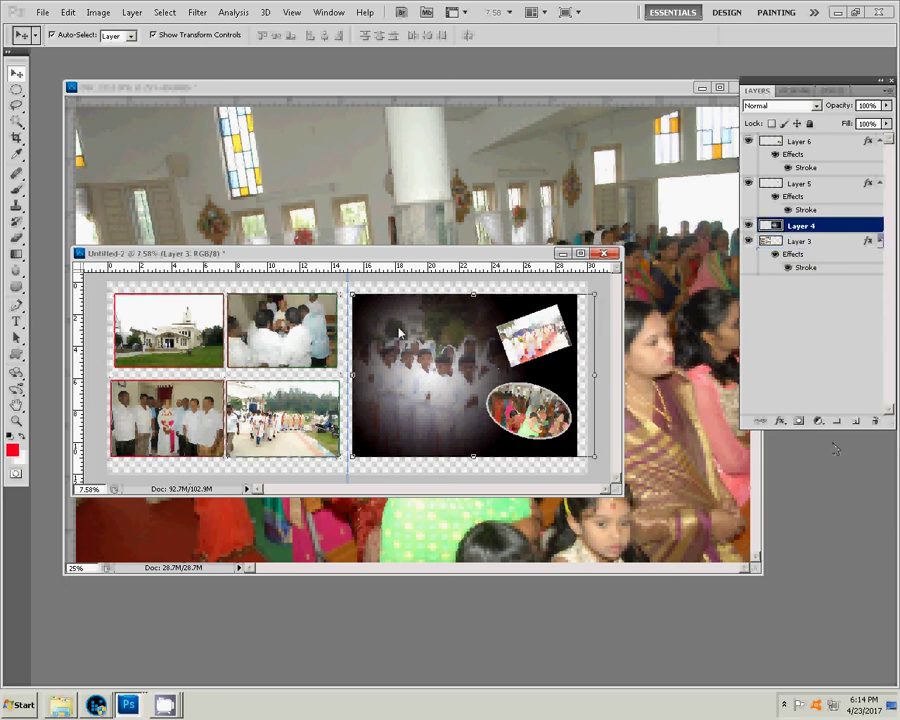
right_click(790, 225)
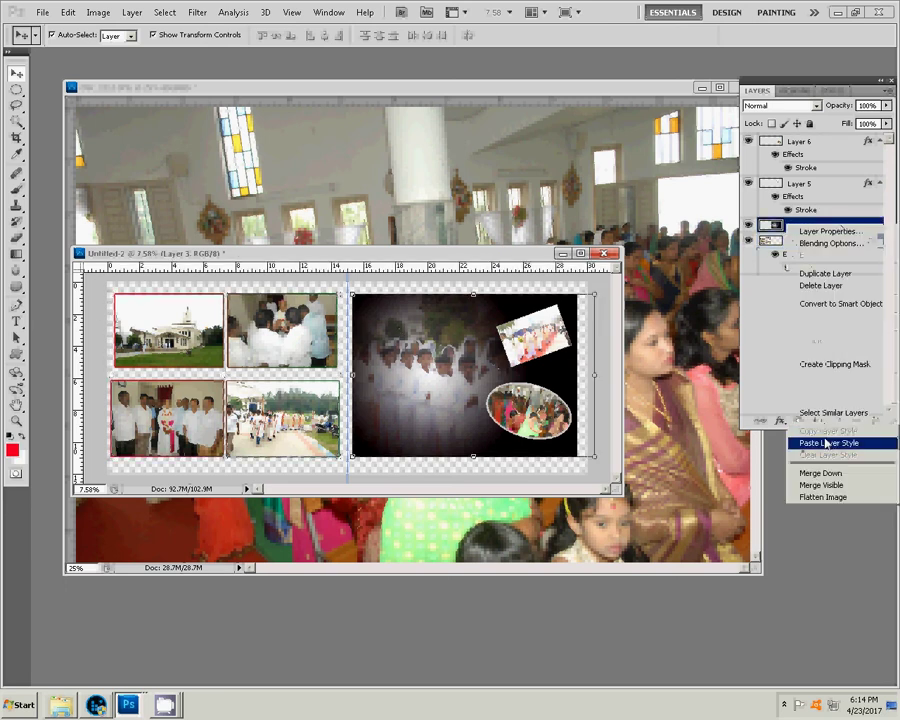
click(830, 443)
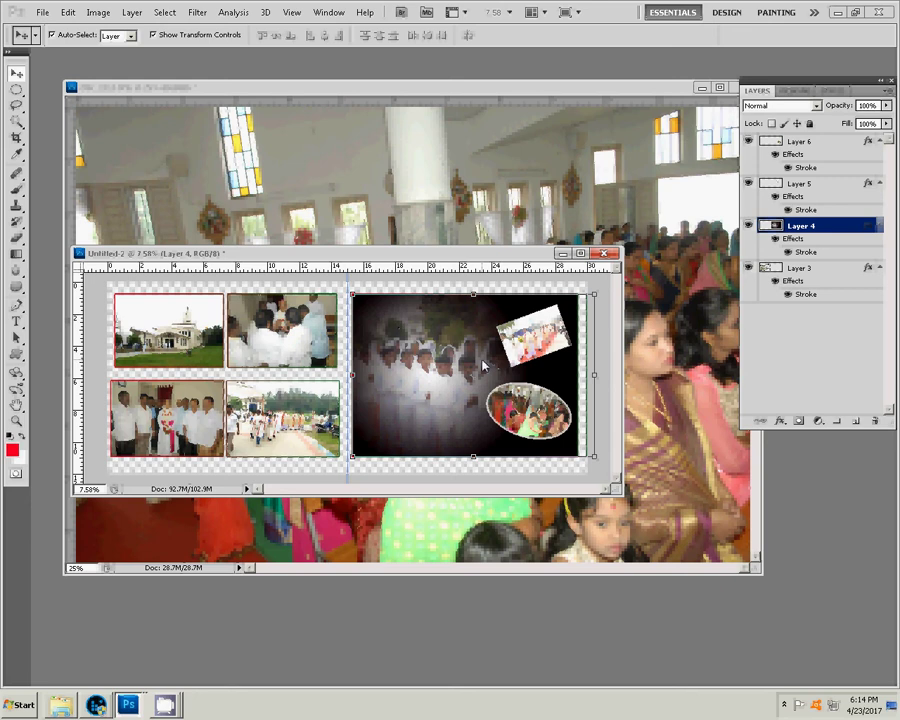
click(812, 375)
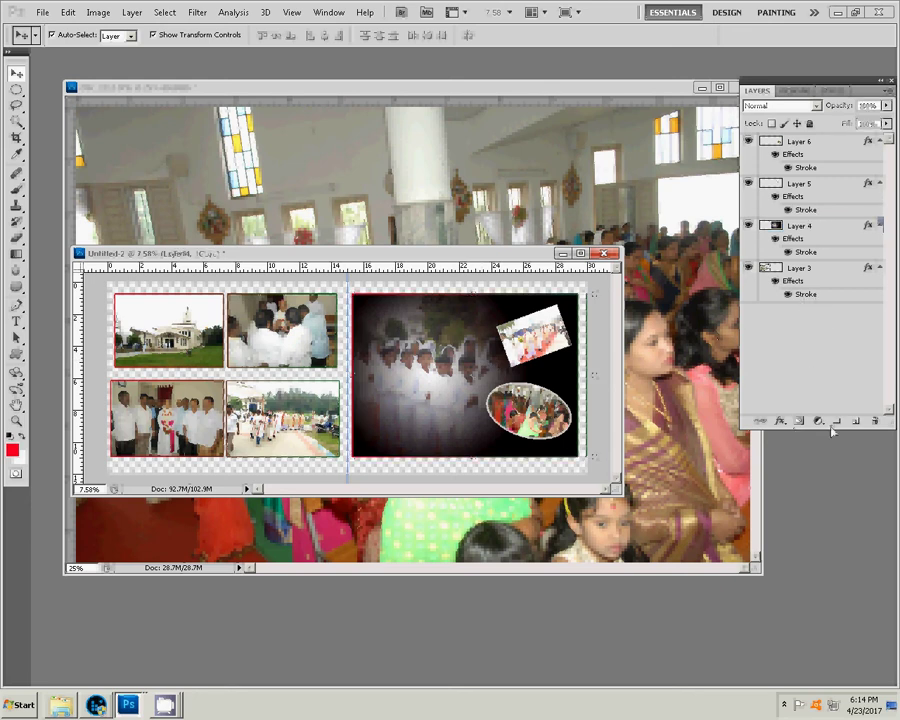
click(828, 302)
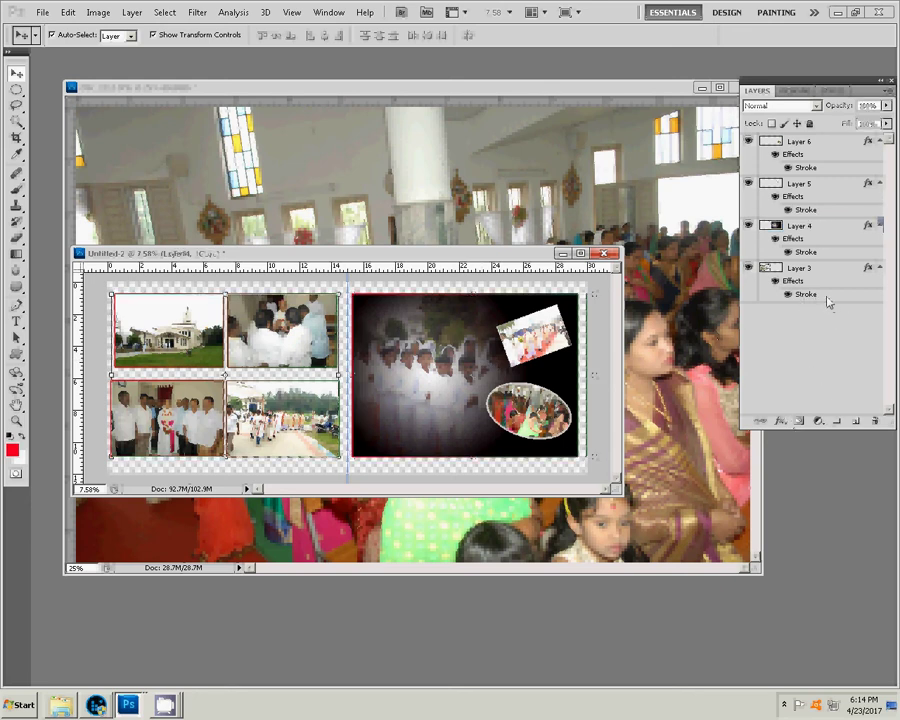
- Add a bottom-of-stack gradient fill layer using the Transparent Rainbow preset
click(857, 424)
drag(797, 270, 800, 312)
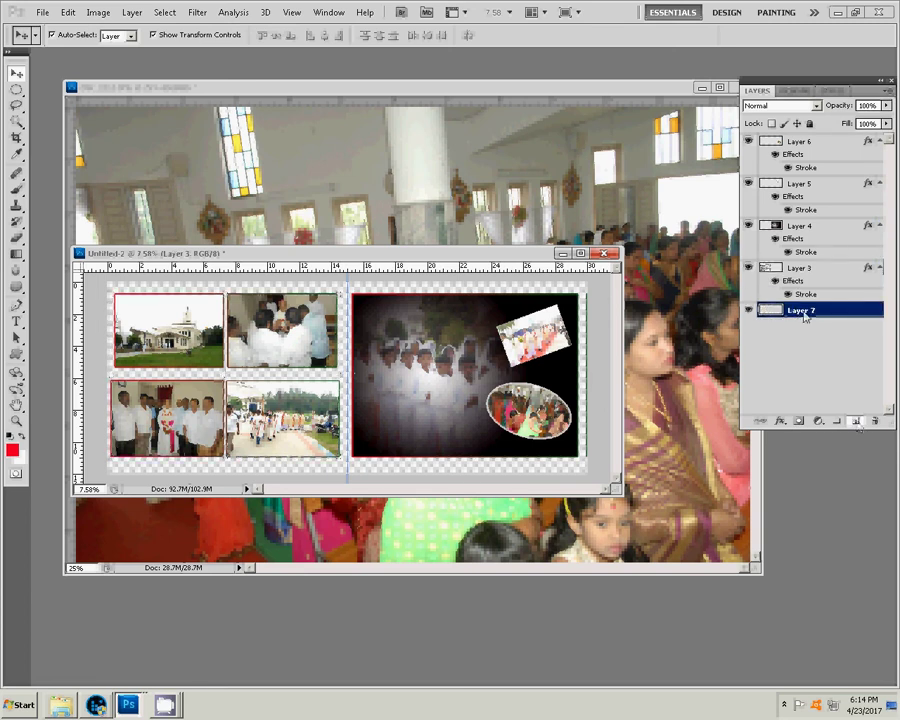
click(819, 421)
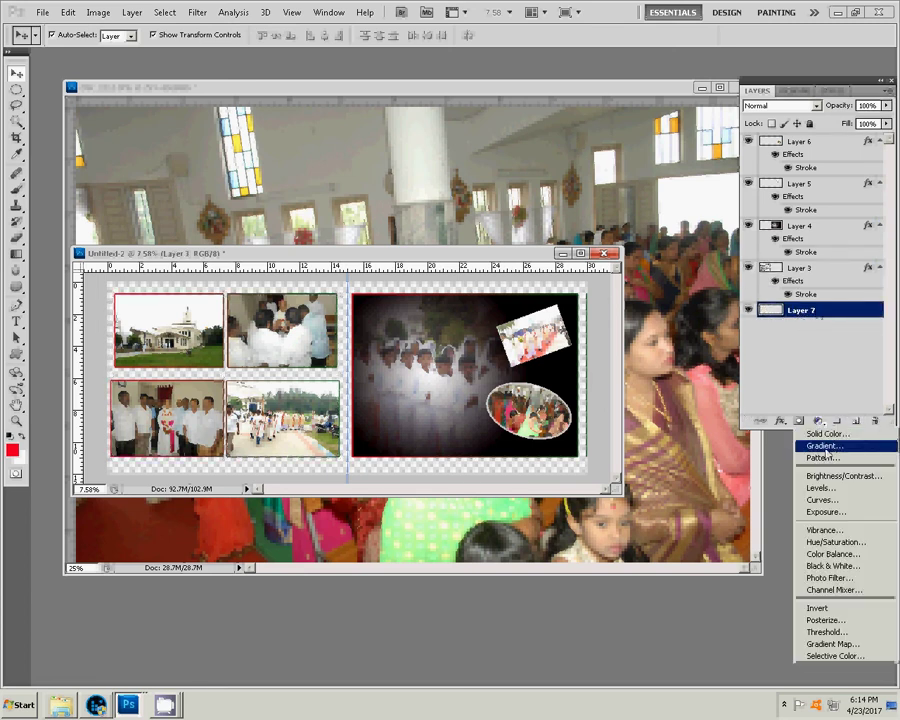
click(824, 446)
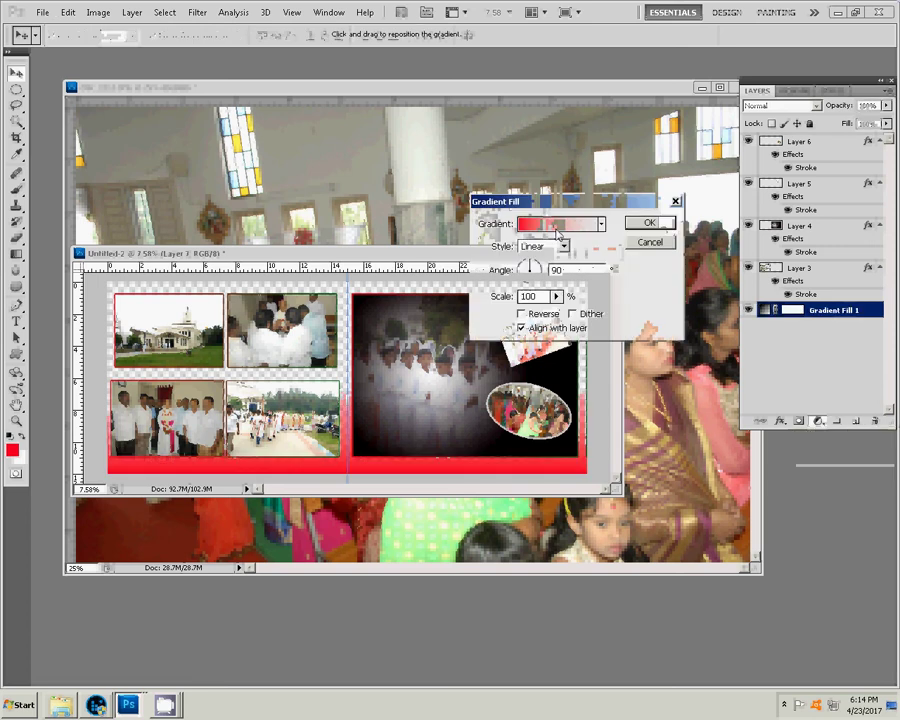
click(560, 223)
click(699, 263)
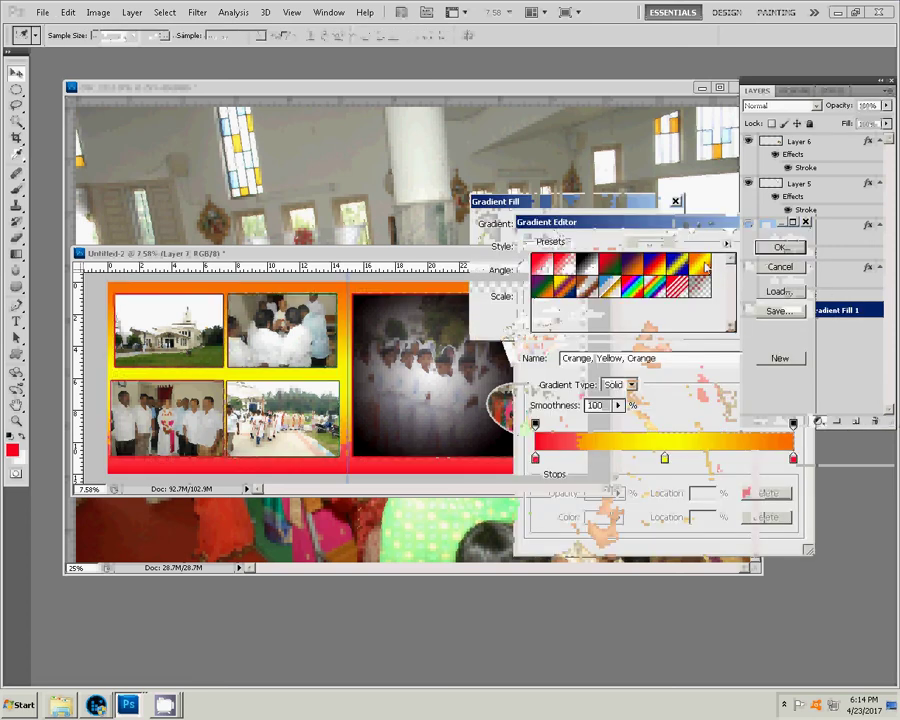
click(657, 287)
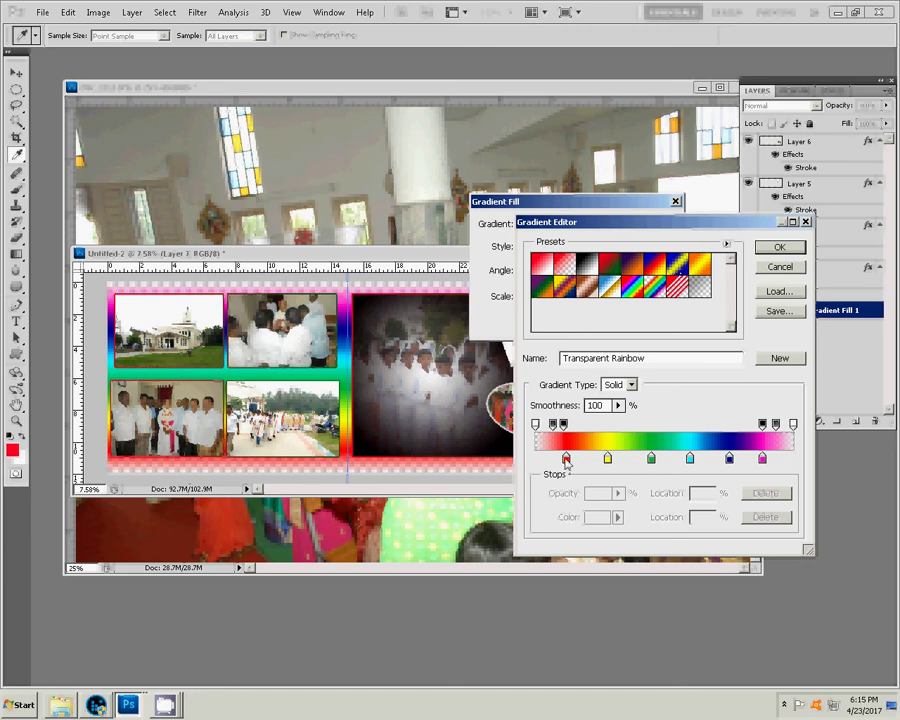
- Make the rainbow gradient fully opaque at both ends and apply it linear at 90°
drag(566, 458, 537, 459)
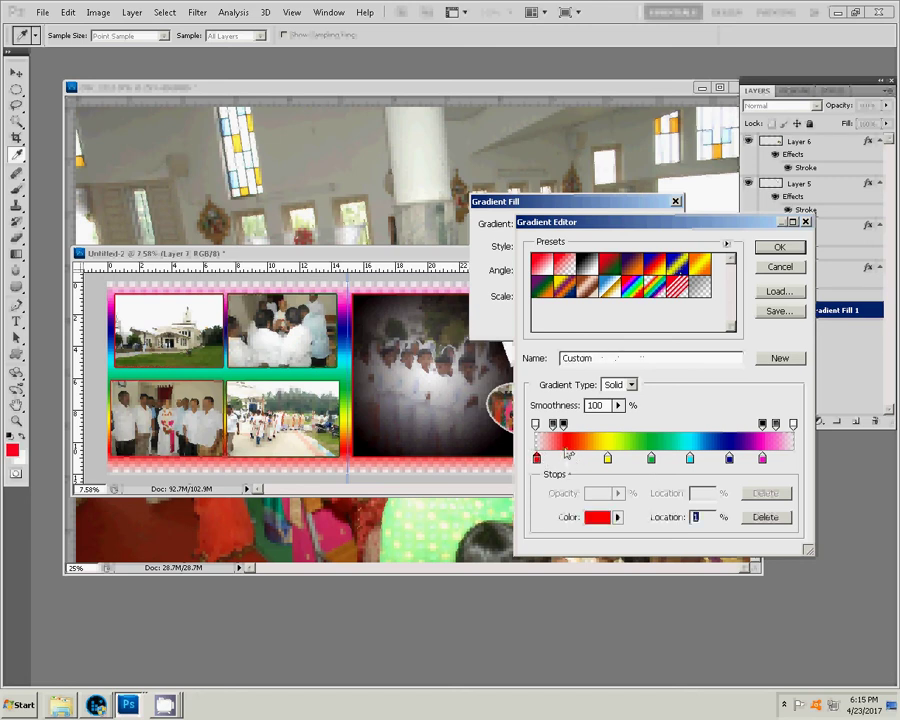
click(553, 425)
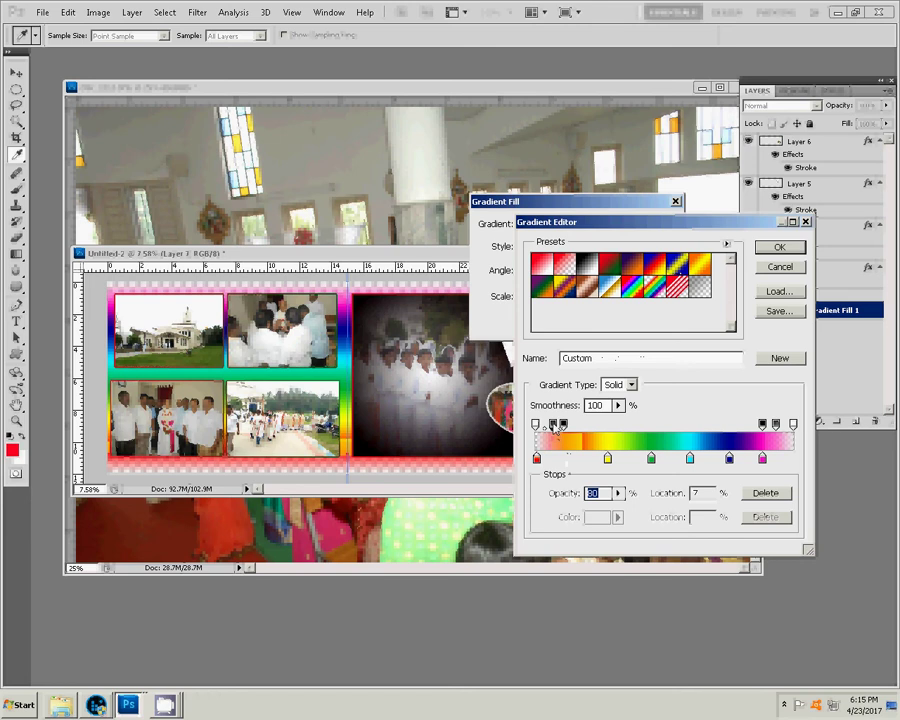
drag(553, 425, 535, 425)
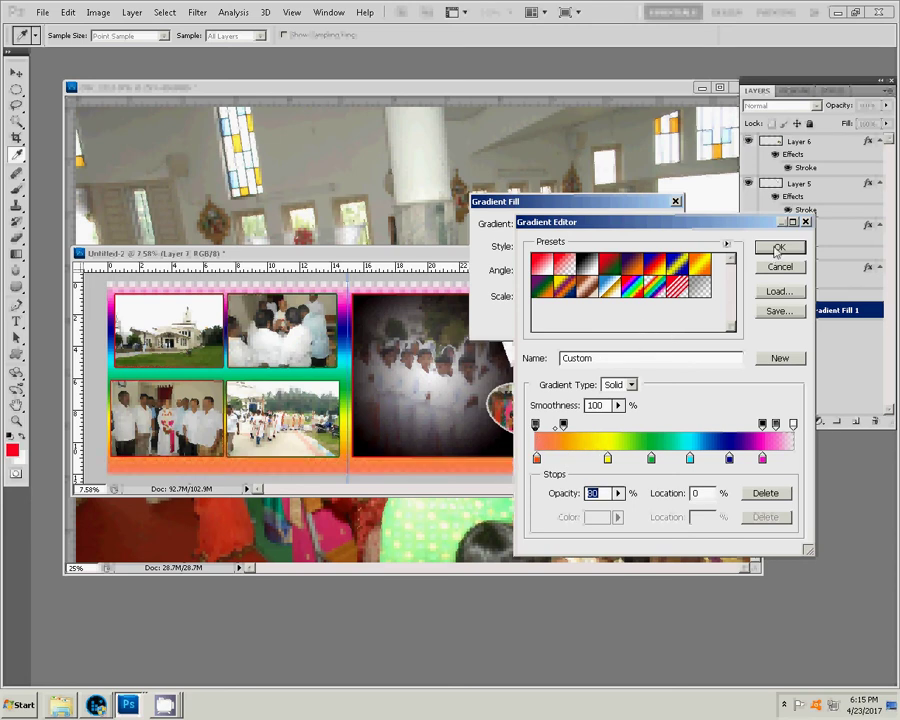
click(618, 493)
drag(612, 507, 645, 512)
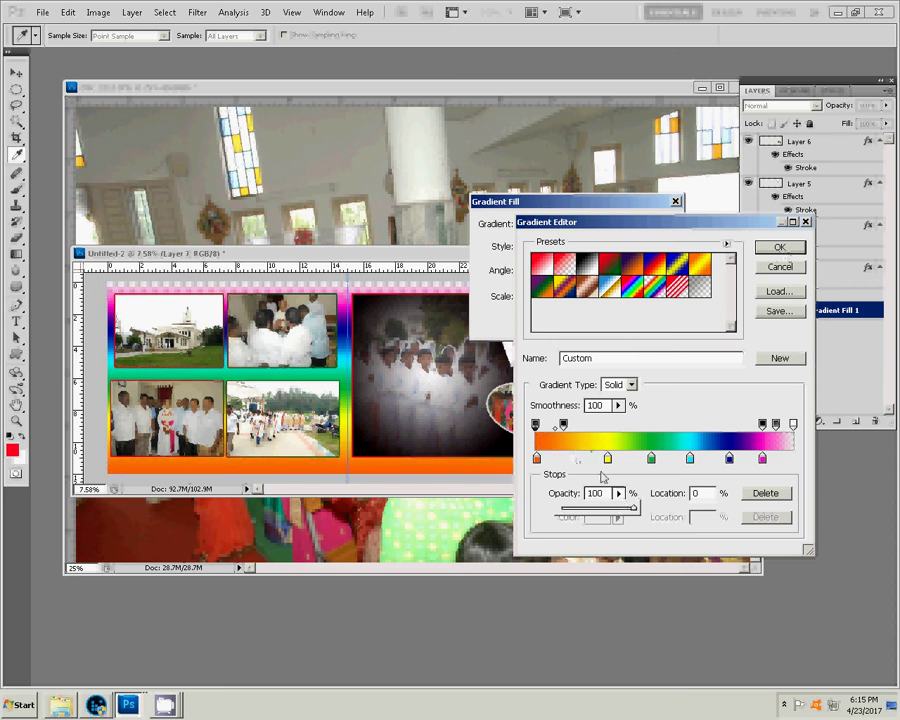
click(556, 428)
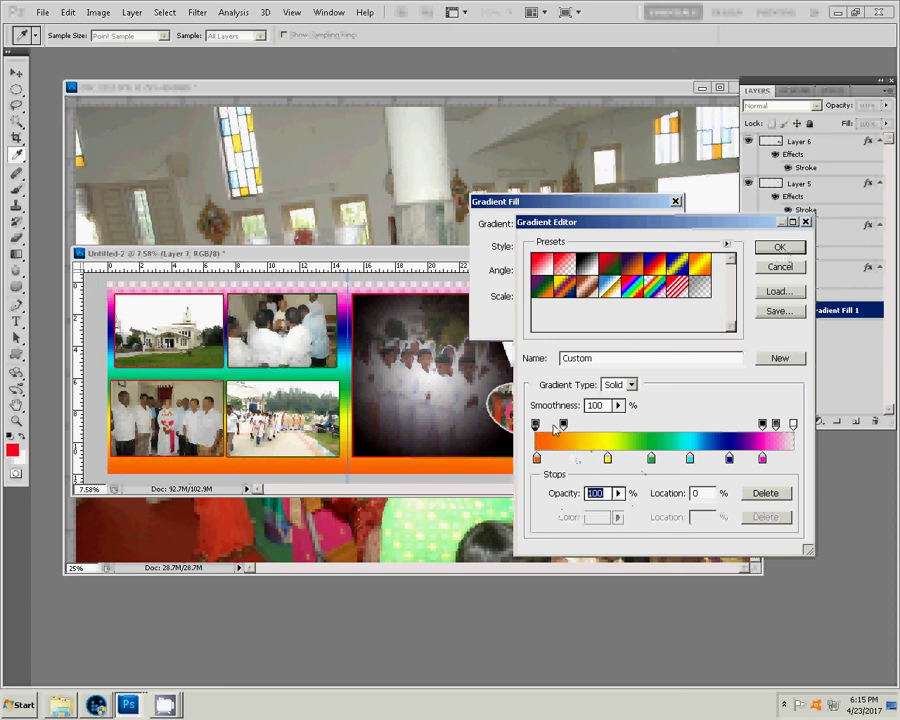
click(794, 425)
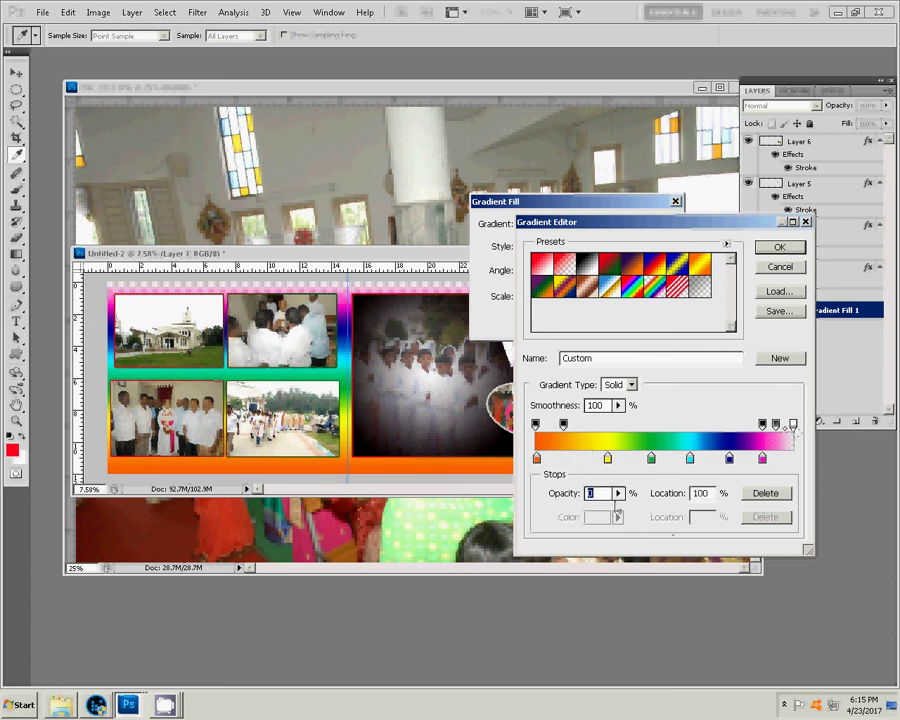
click(618, 493)
drag(621, 508, 690, 508)
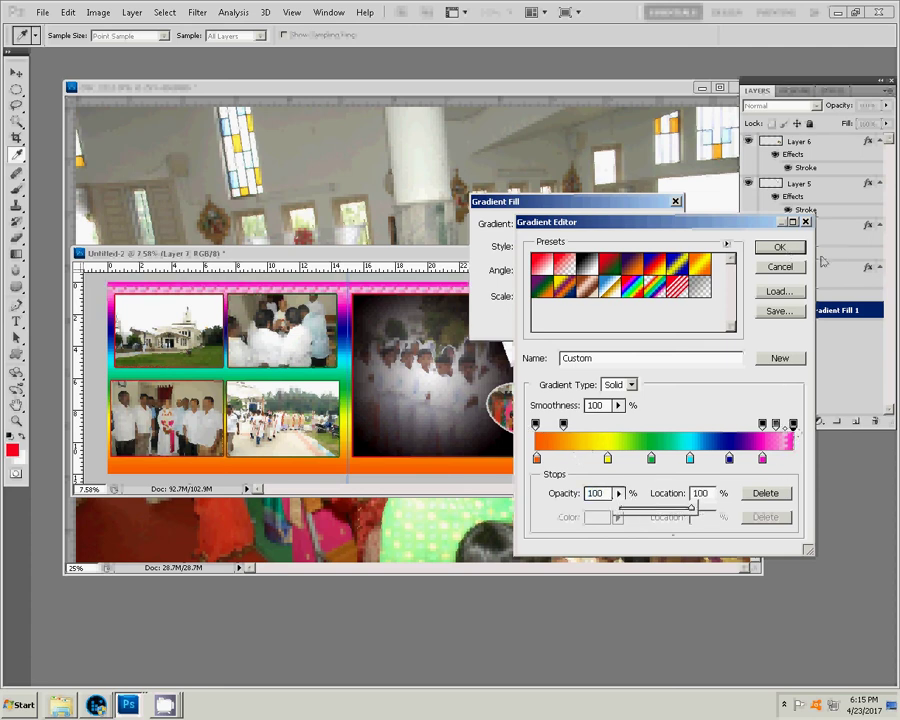
click(783, 248)
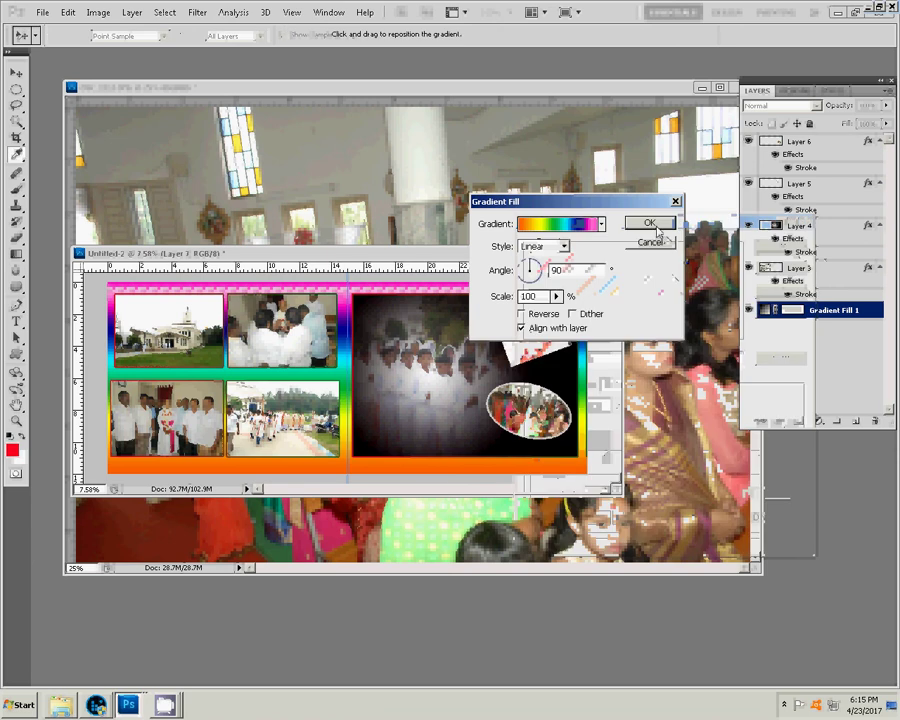
click(655, 226)
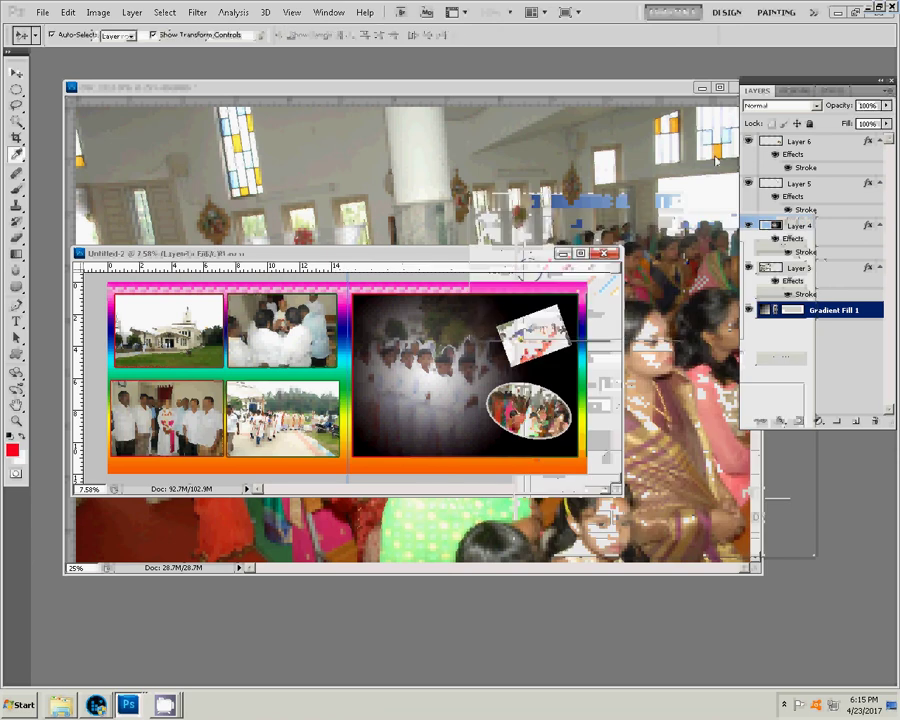
- Nudge the large right-hand photo on Layer 4 slightly to the right
click(377, 379)
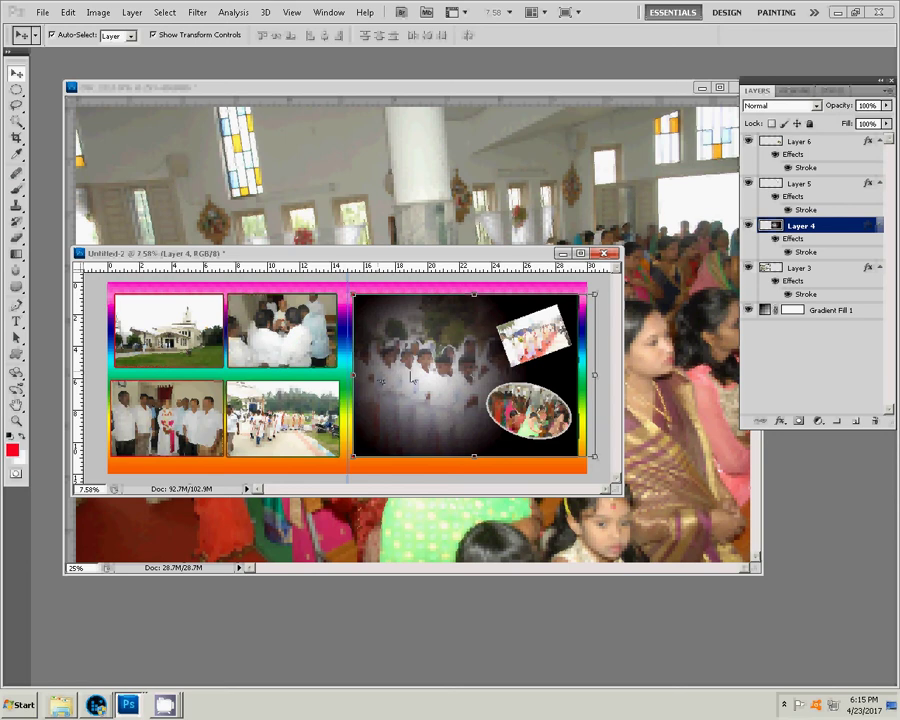
key(shift+Right)
key(shift+Right)
key(shift+Right)
key(shift+Right)
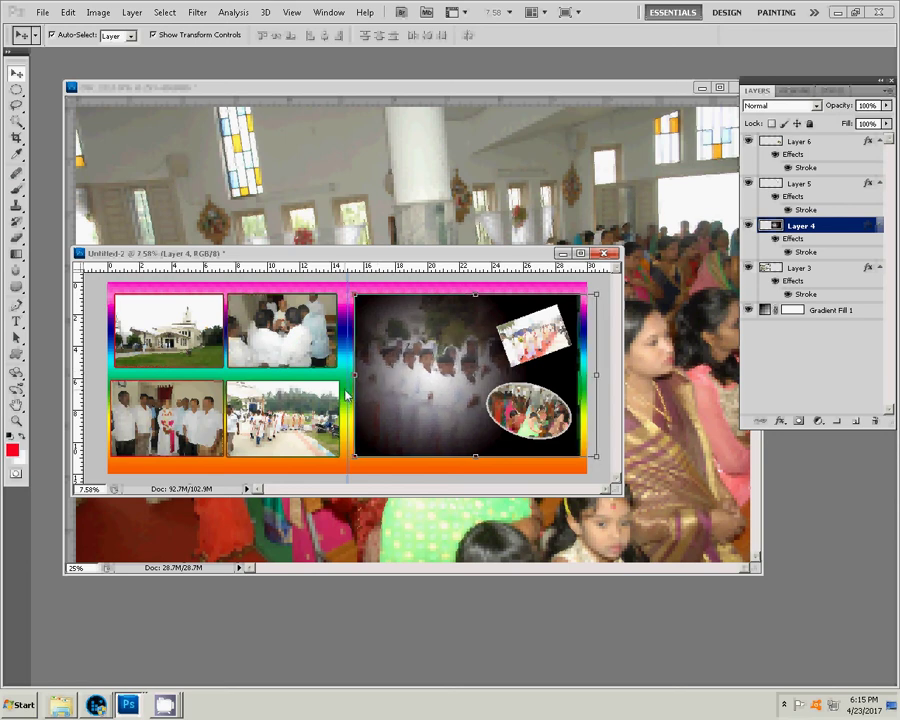
click(132, 12)
key(Escape)
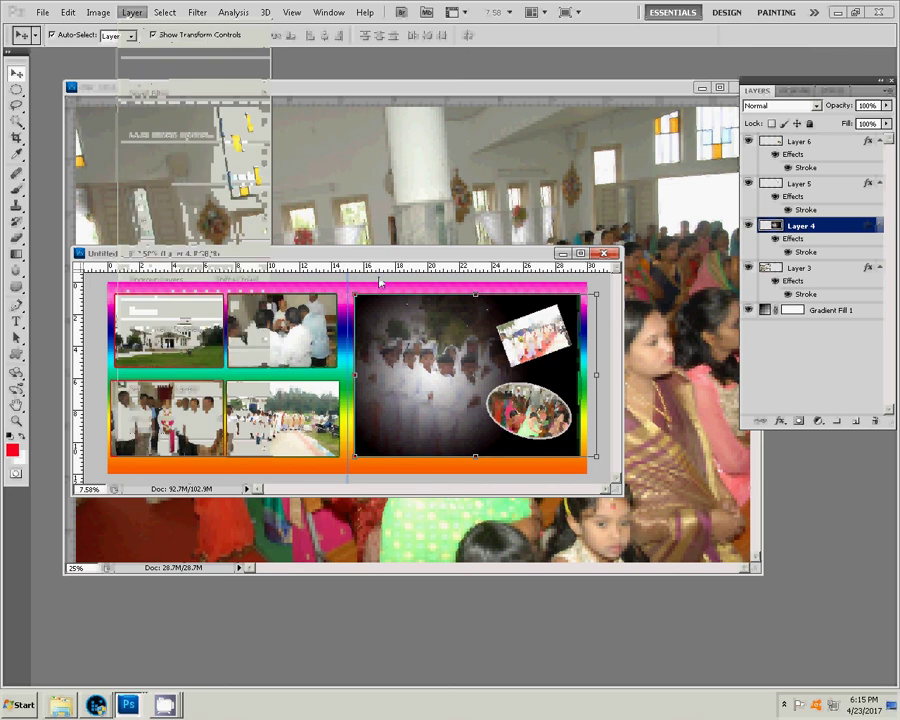
key(Escape)
- Close the DSC_1211 photo without saving its changes
click(175, 135)
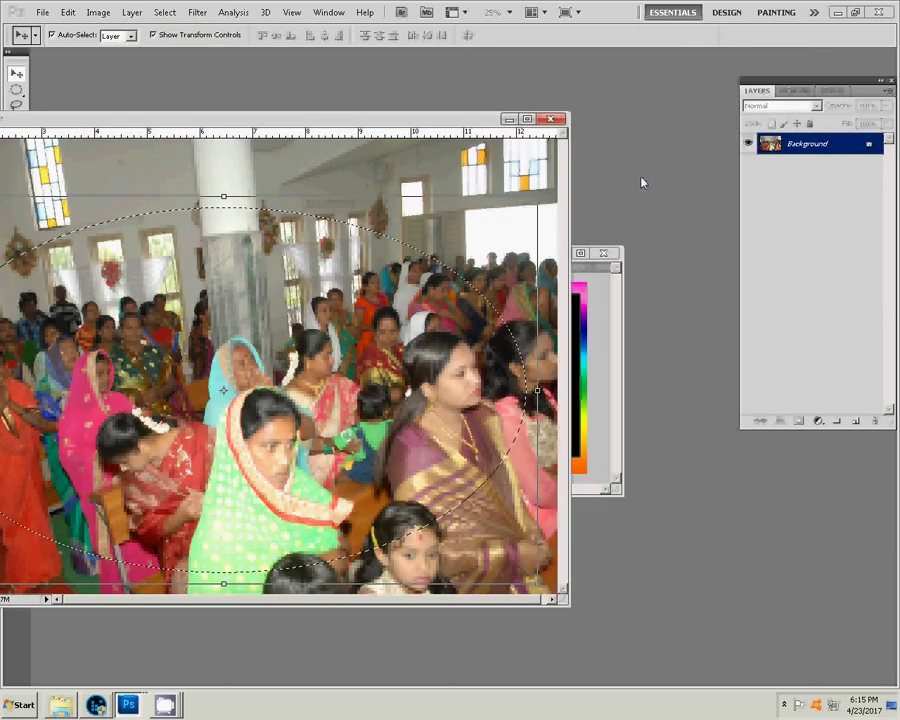
key(ctrl+w)
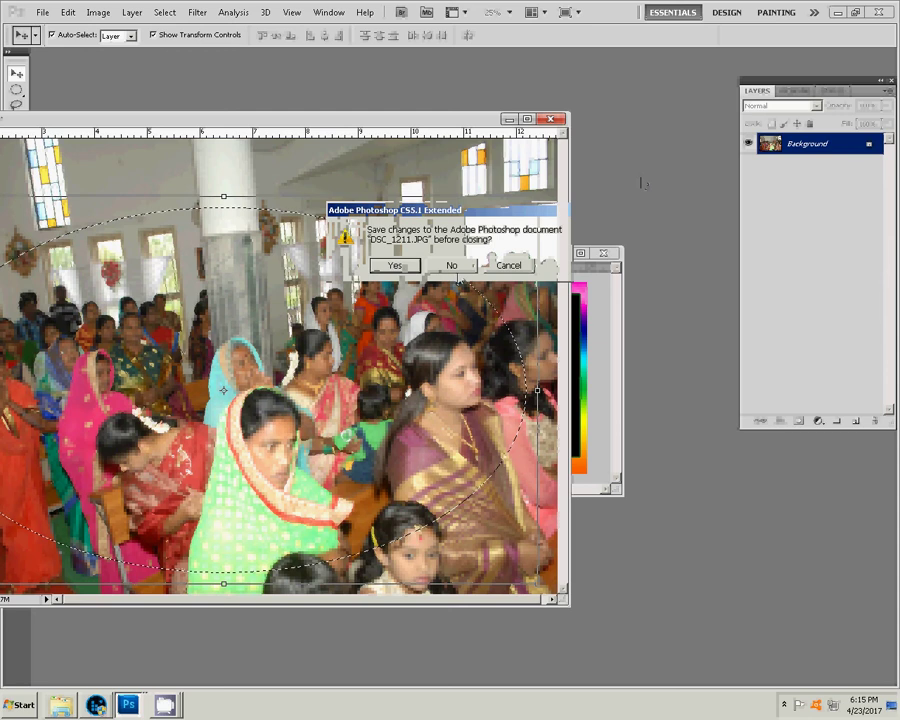
click(456, 268)
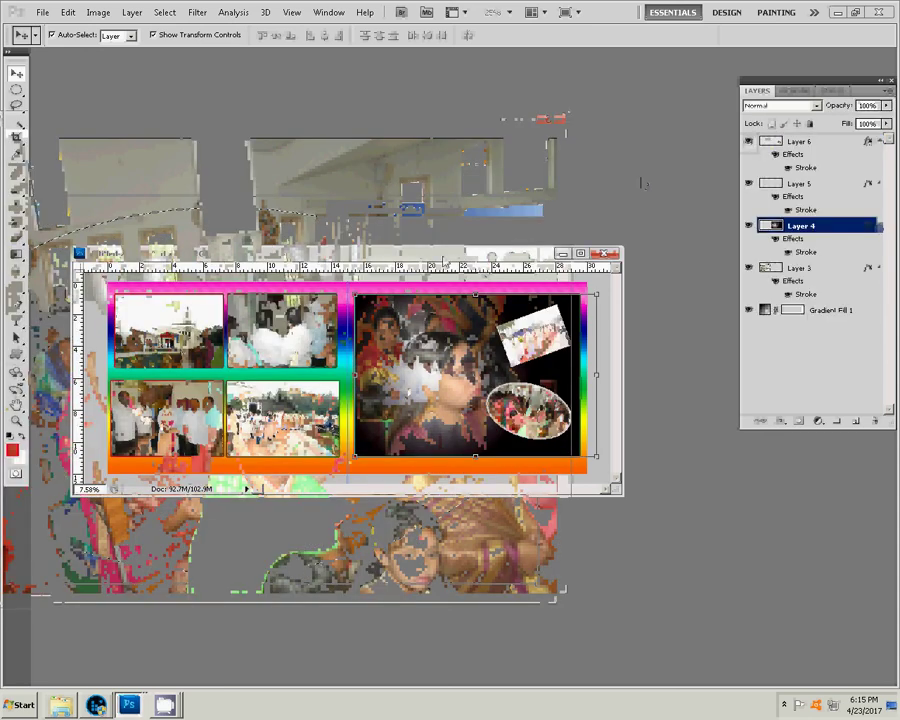
- In Save As, create a new folder 'K 4' on Local Disk (I:) and open it
click(38, 12)
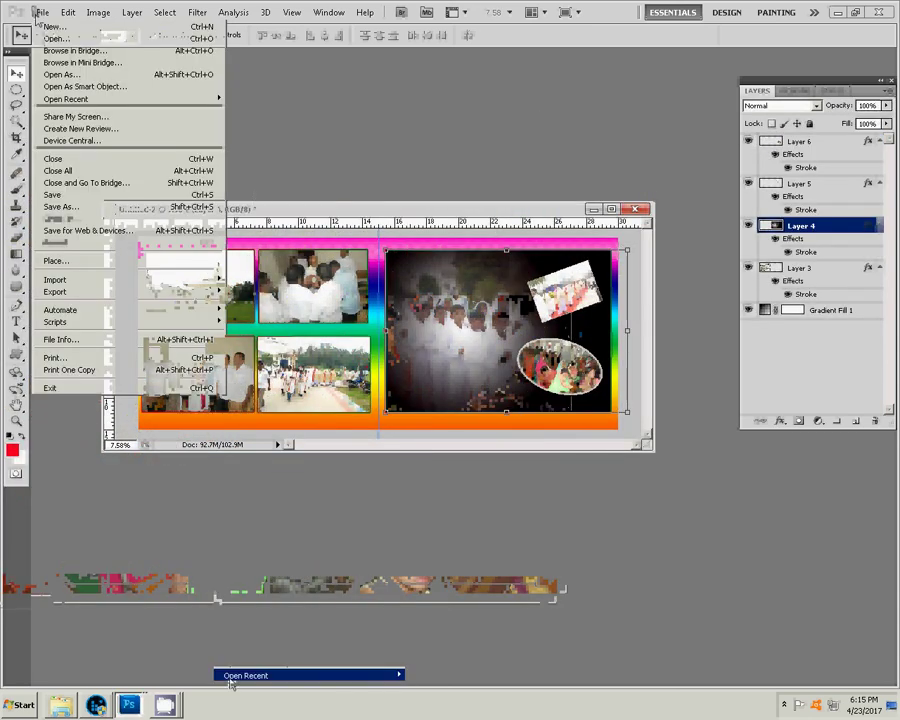
click(58, 206)
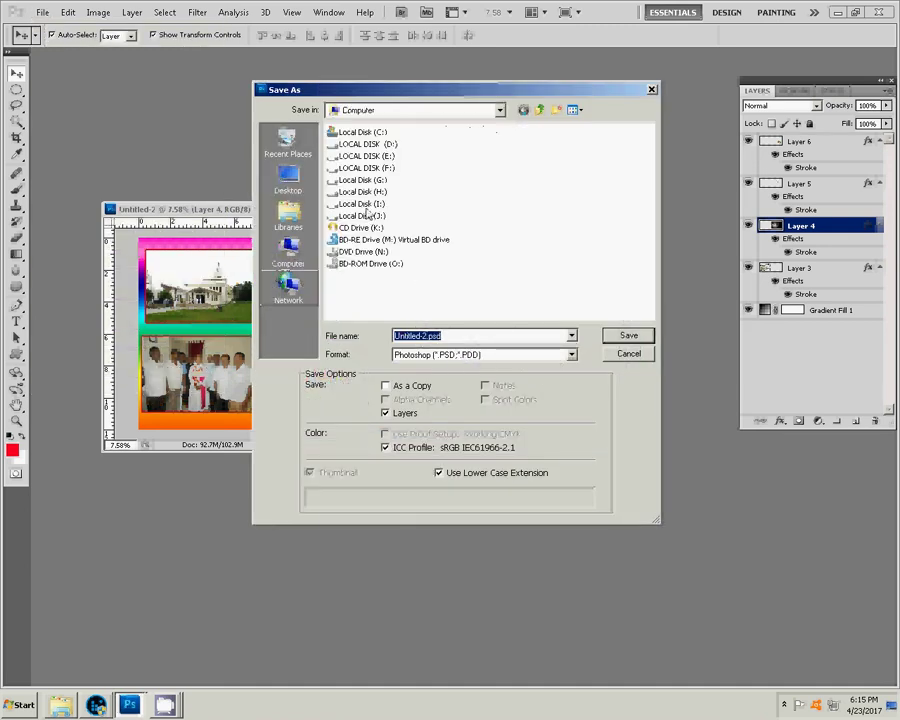
double_click(362, 204)
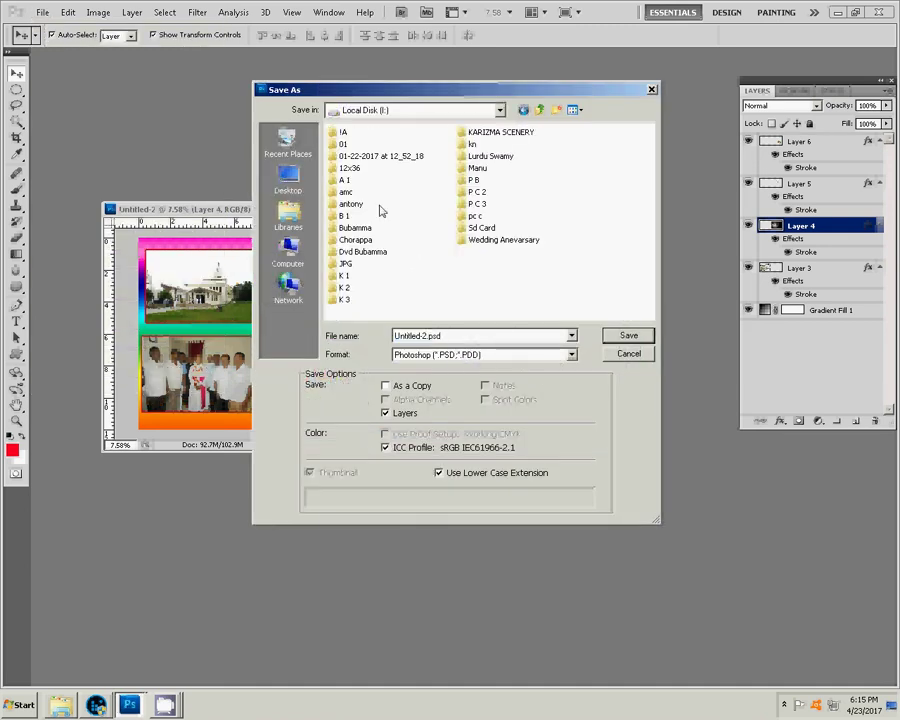
click(539, 110)
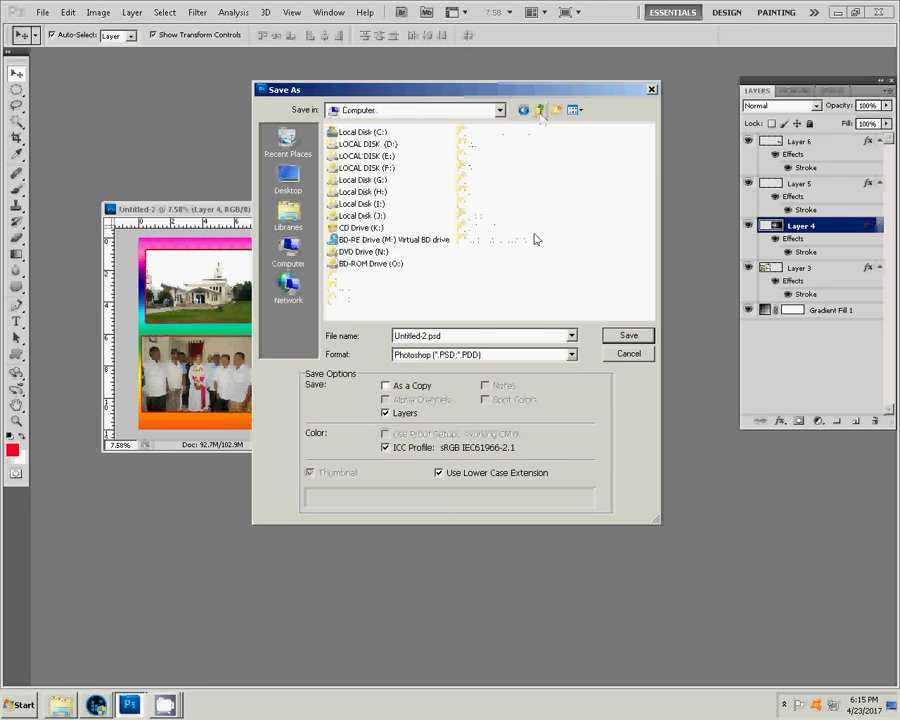
double_click(365, 204)
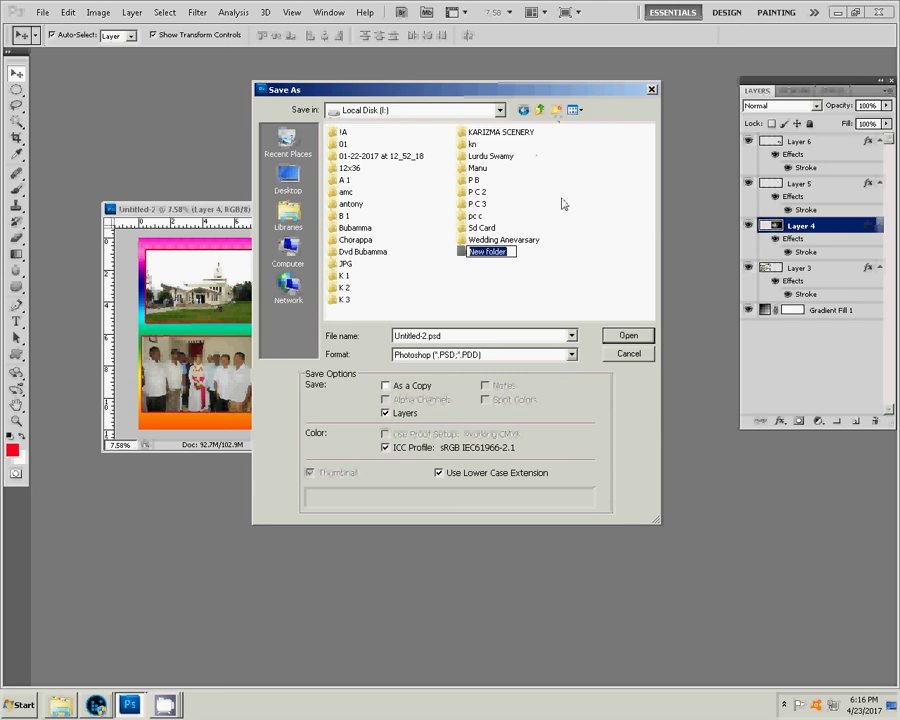
text(K)
text( 4)
key(BackSpace)
text(4)
key(Return)
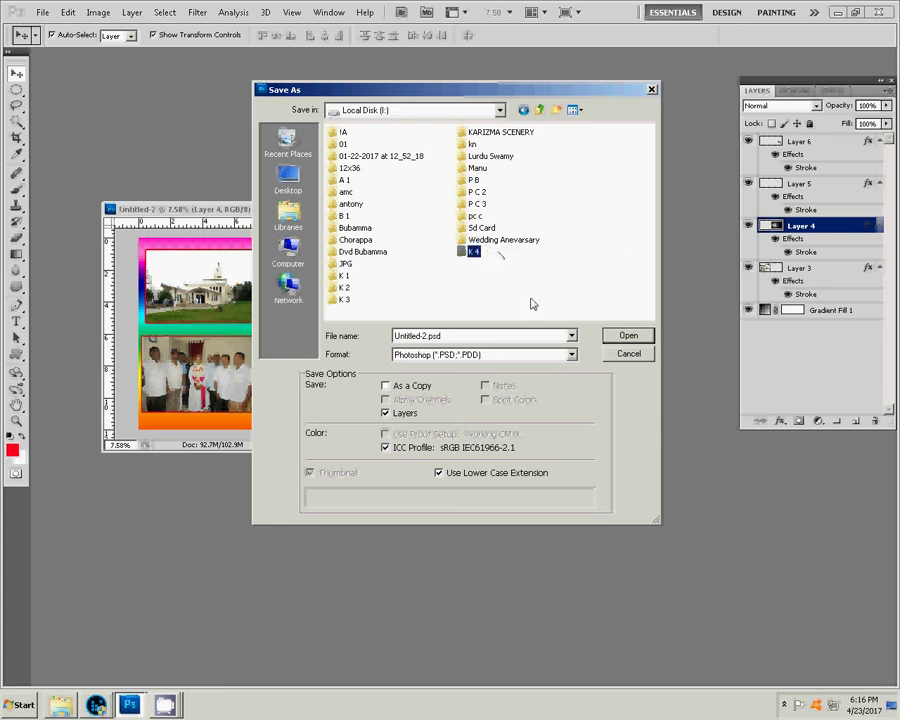
key(Return)
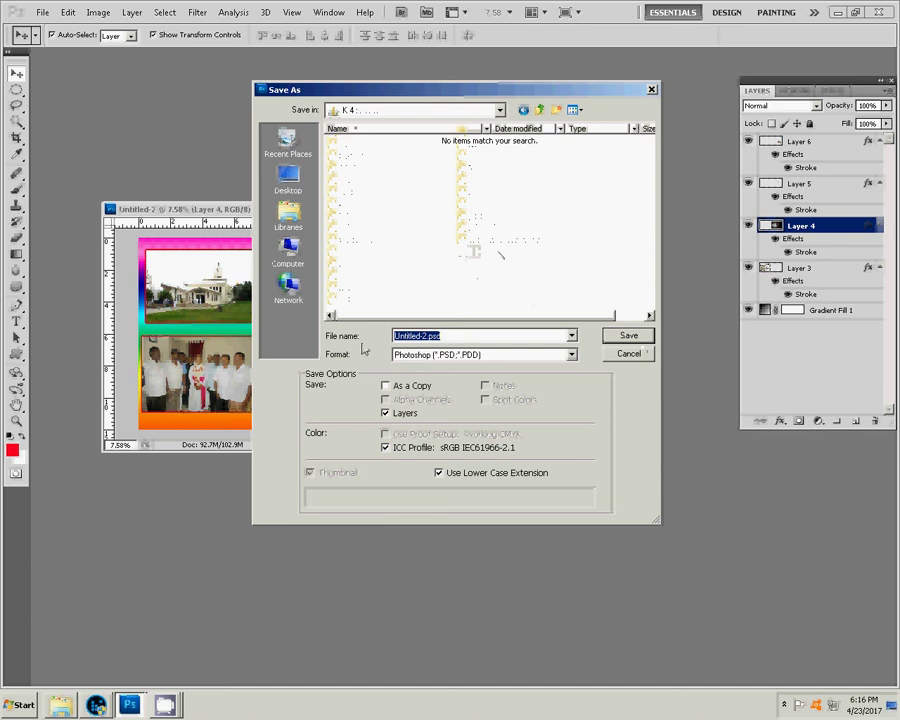
- Set the save format to JPEG and the file name to '01'
click(437, 355)
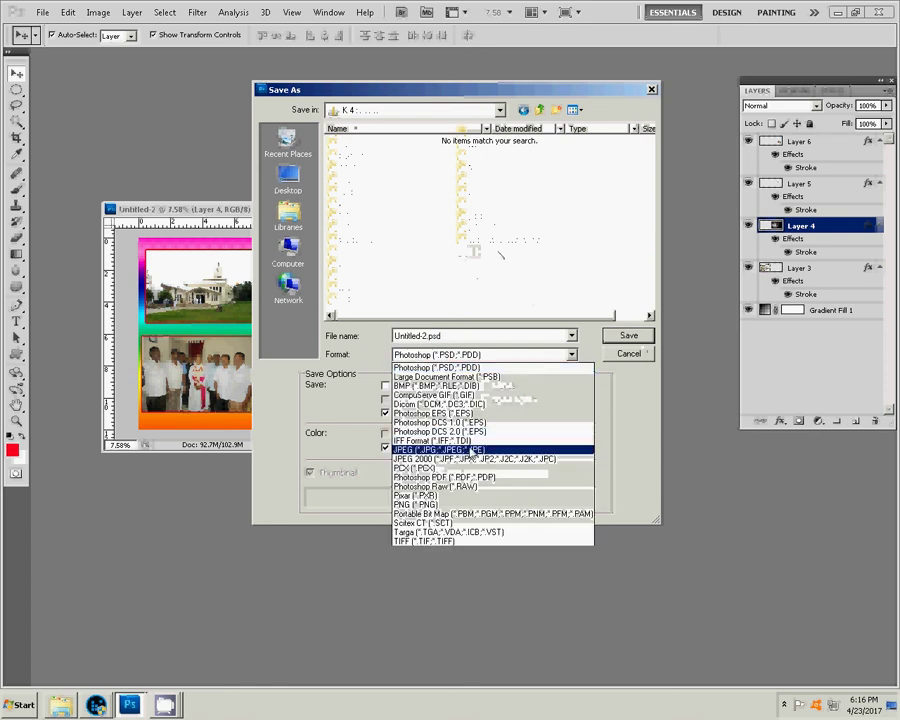
click(496, 449)
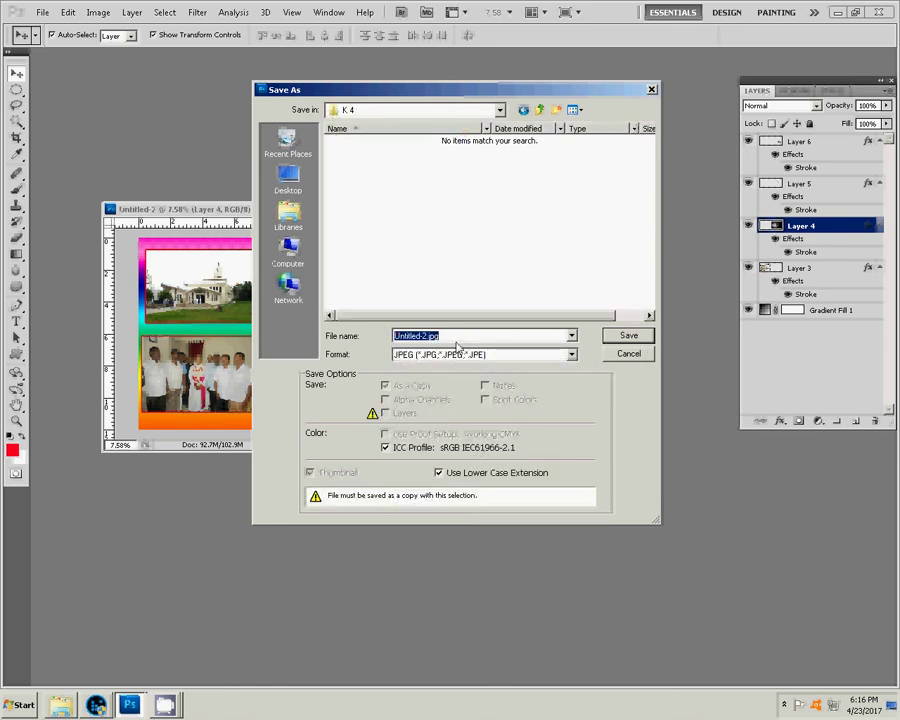
text(1)
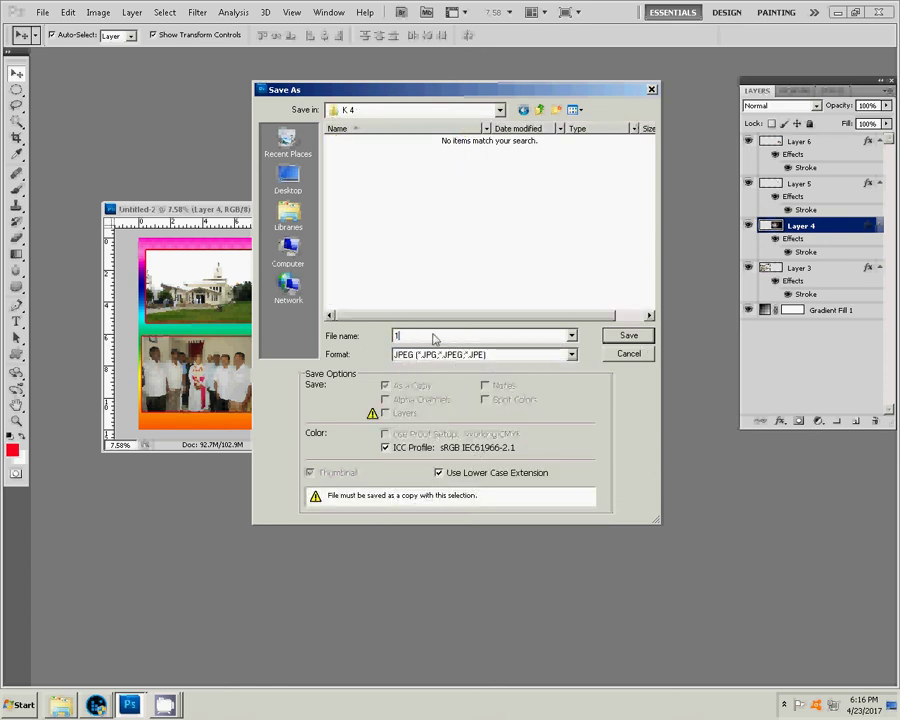
key(BackSpace)
text(01)
- Save the spread as JPEG '01' in K 4 at Maximum quality 10, Baseline Standard
click(631, 339)
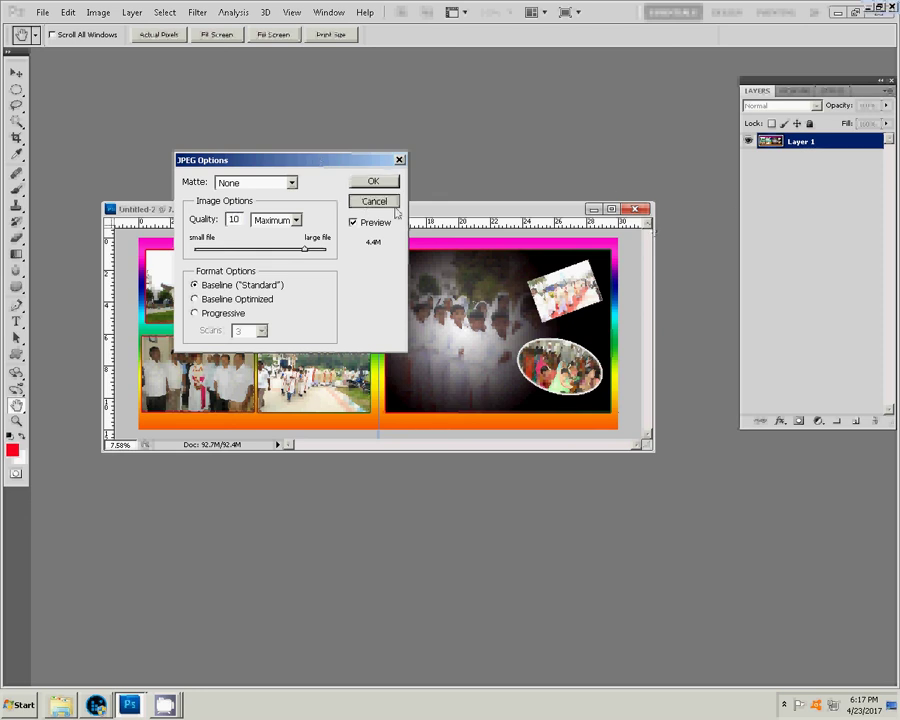
click(43, 12)
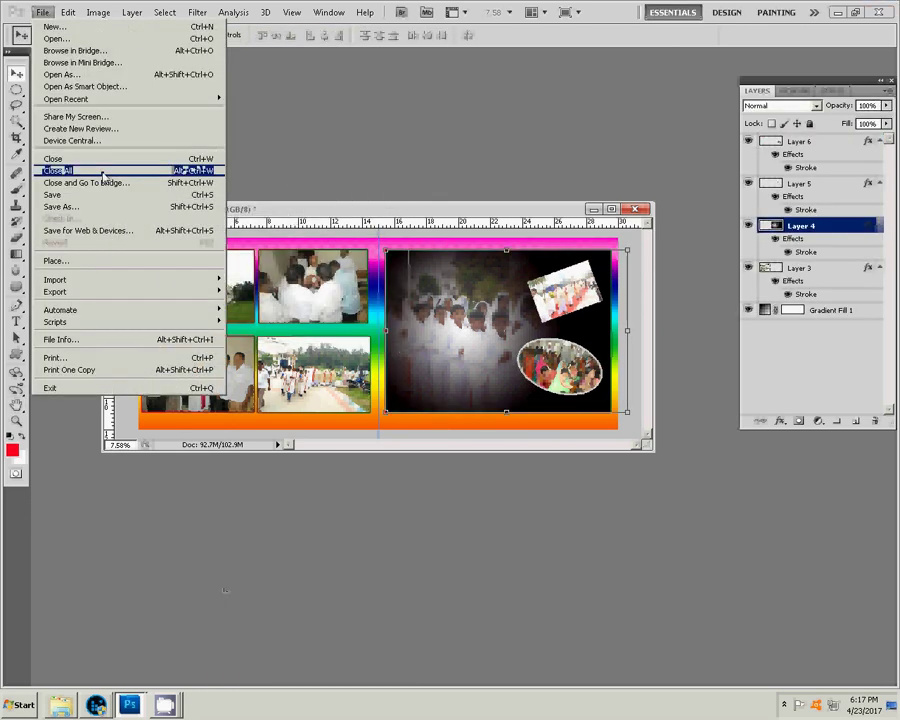
- Save the layered spread as Photoshop PSD '01' in K 4, keeping Maximize Compatibility
click(60, 206)
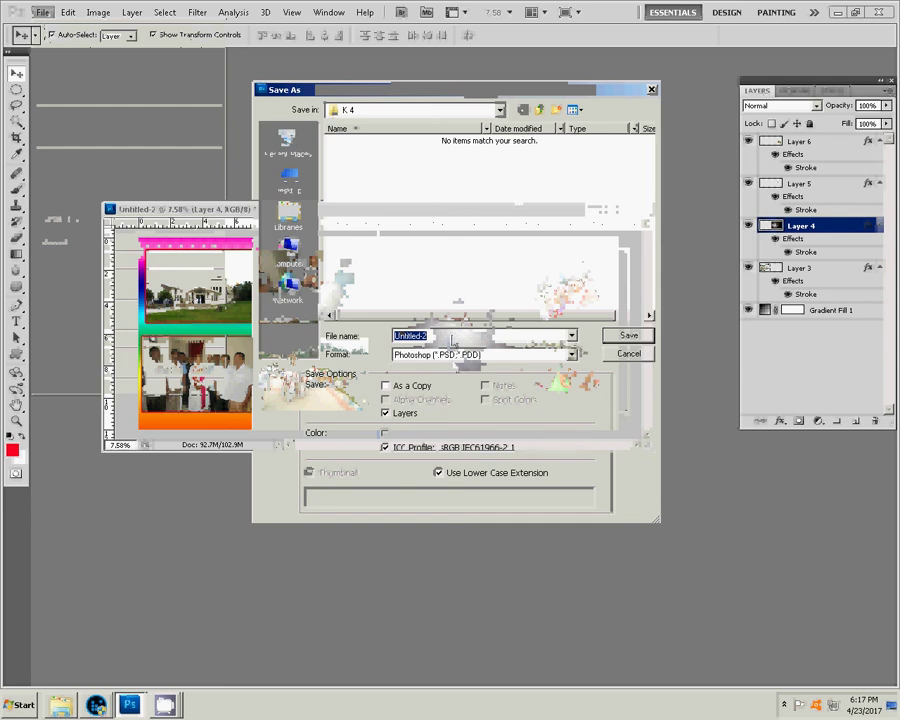
text(01)
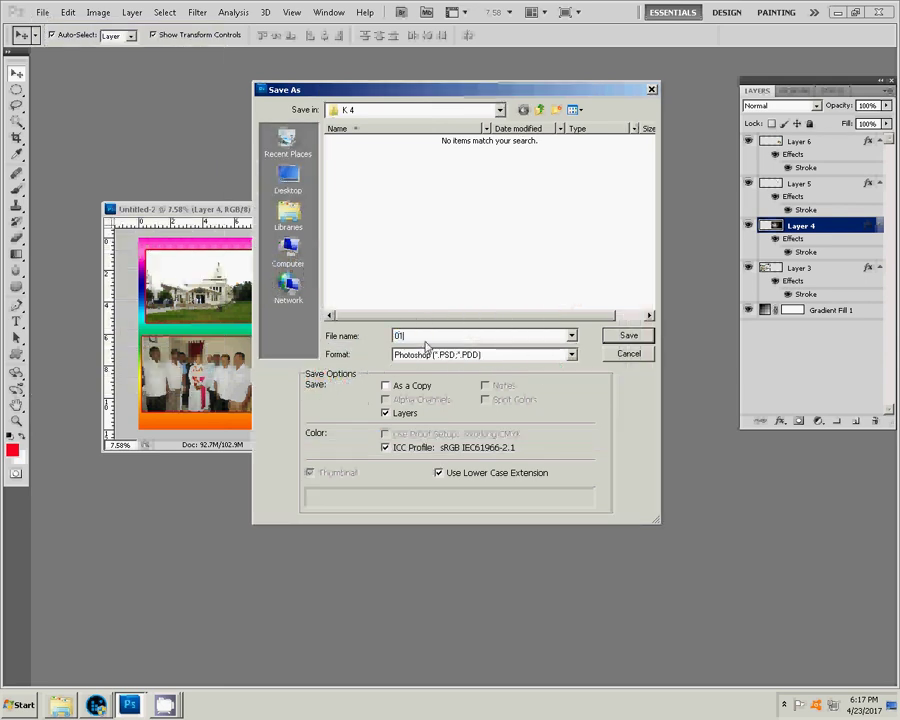
click(624, 340)
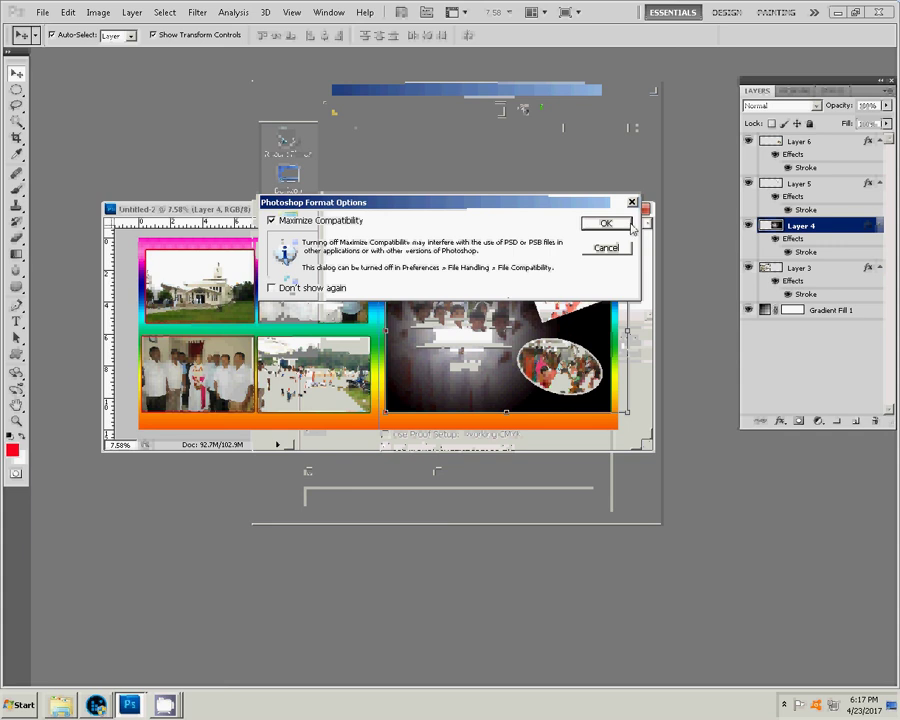
click(598, 222)
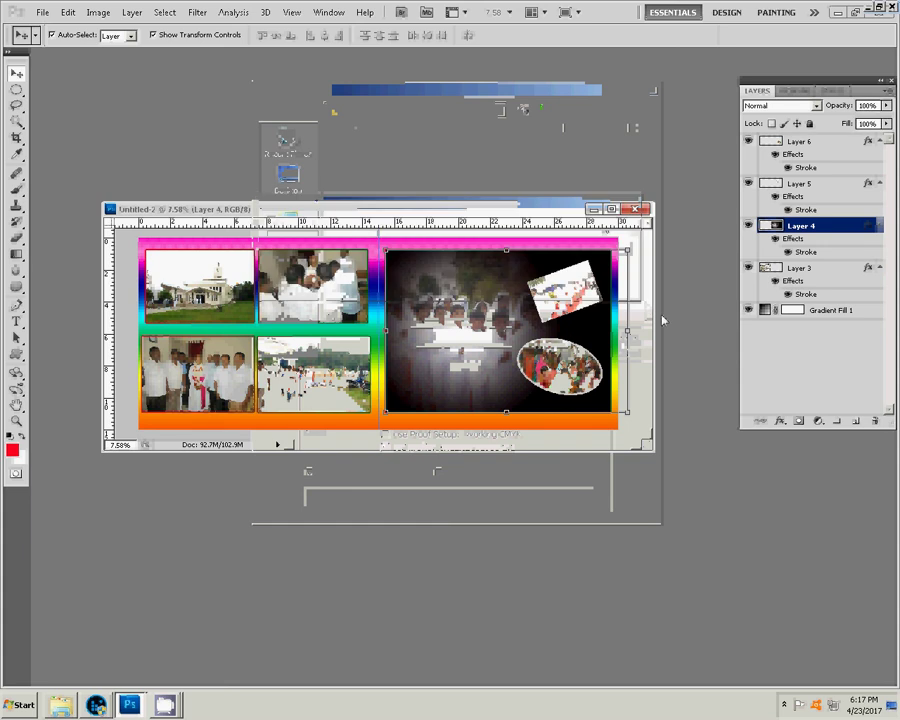